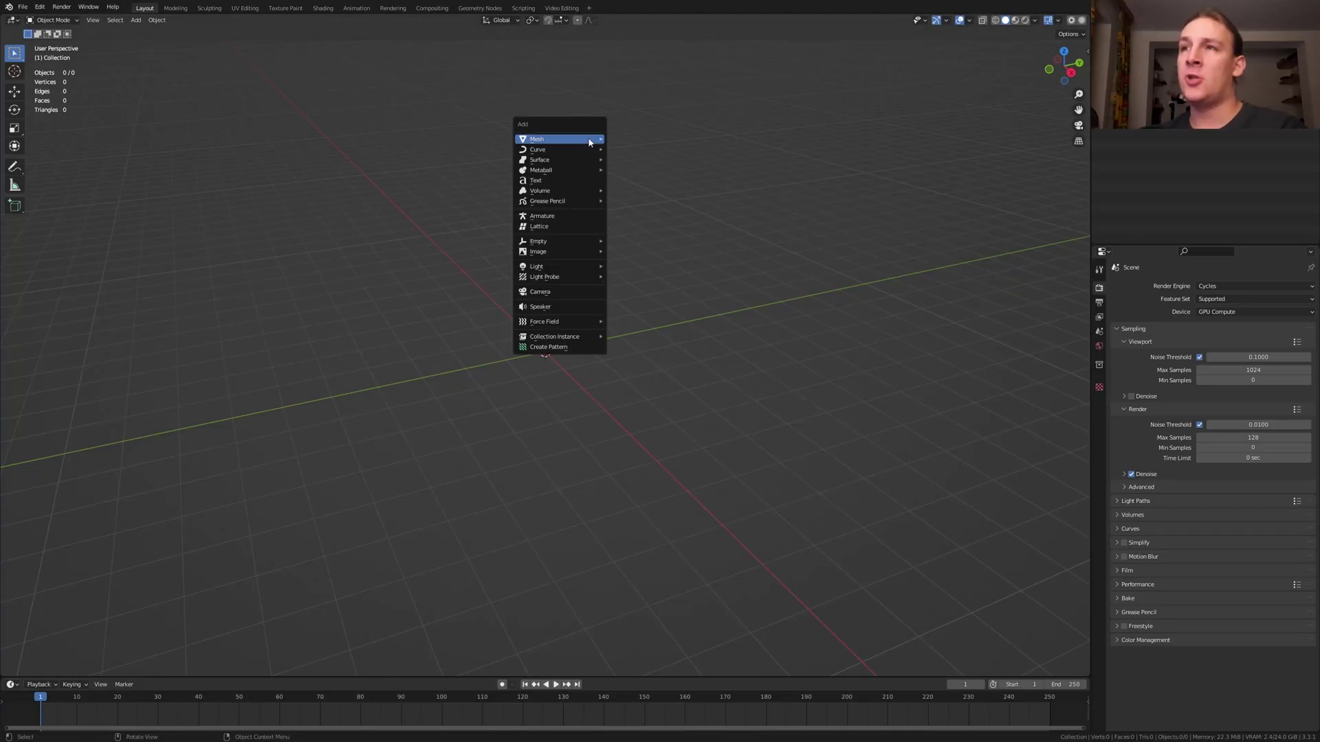
- Add a plane, create a new geometry node tree for it in the Geometry Nodes workspace, and delete the Group Input node
click(613, 141)
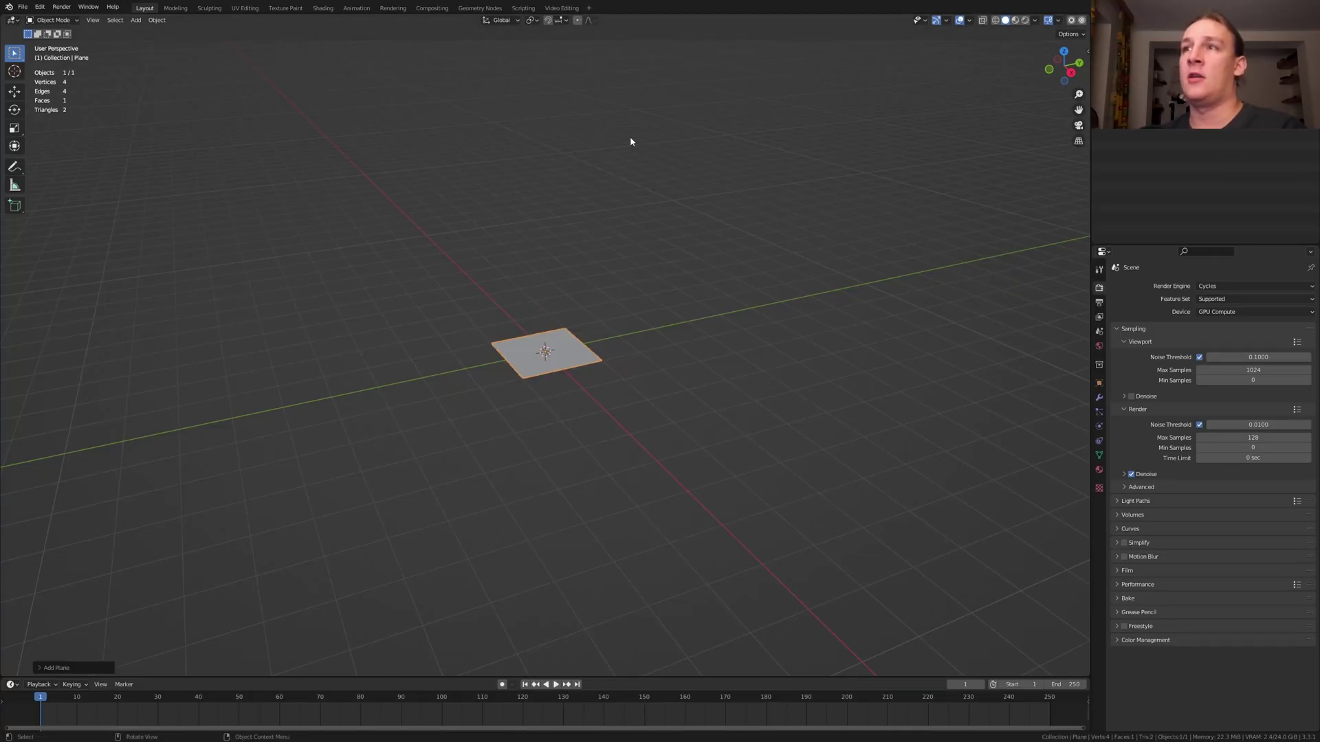
click(493, 9)
click(542, 397)
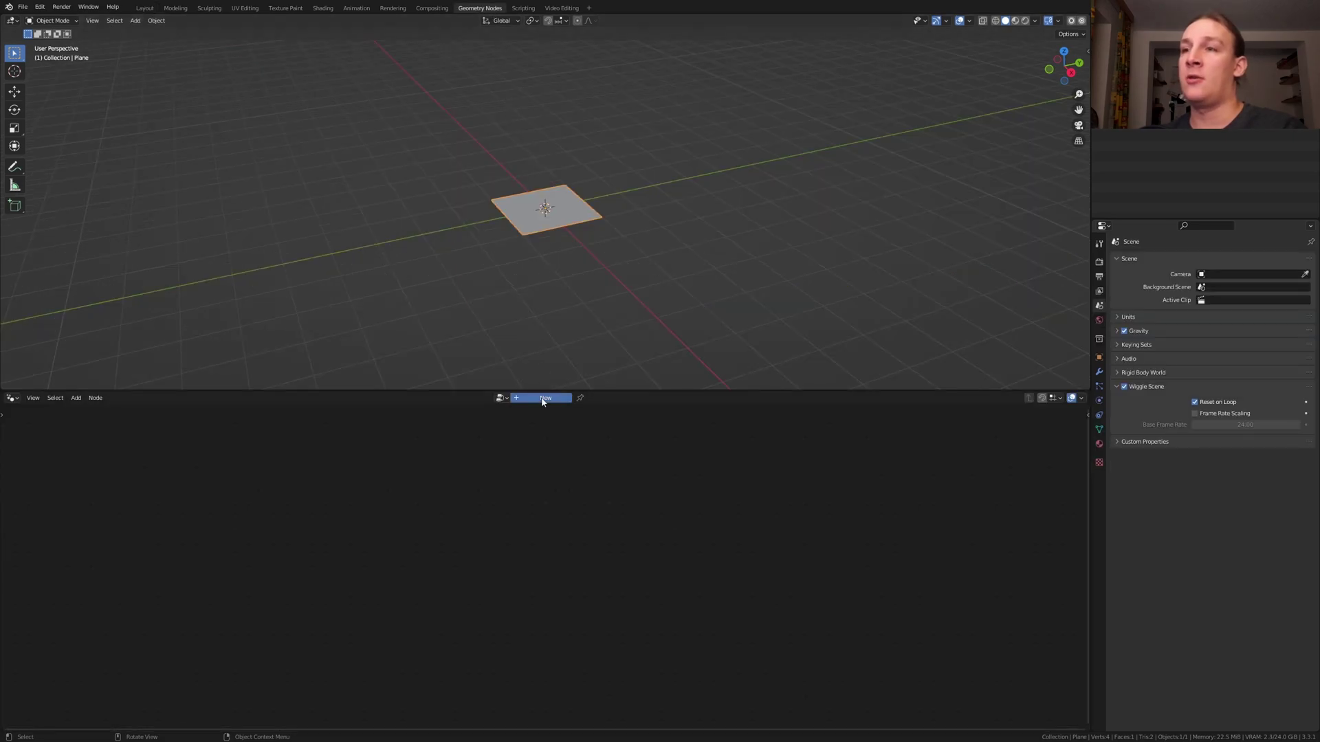
key(x)
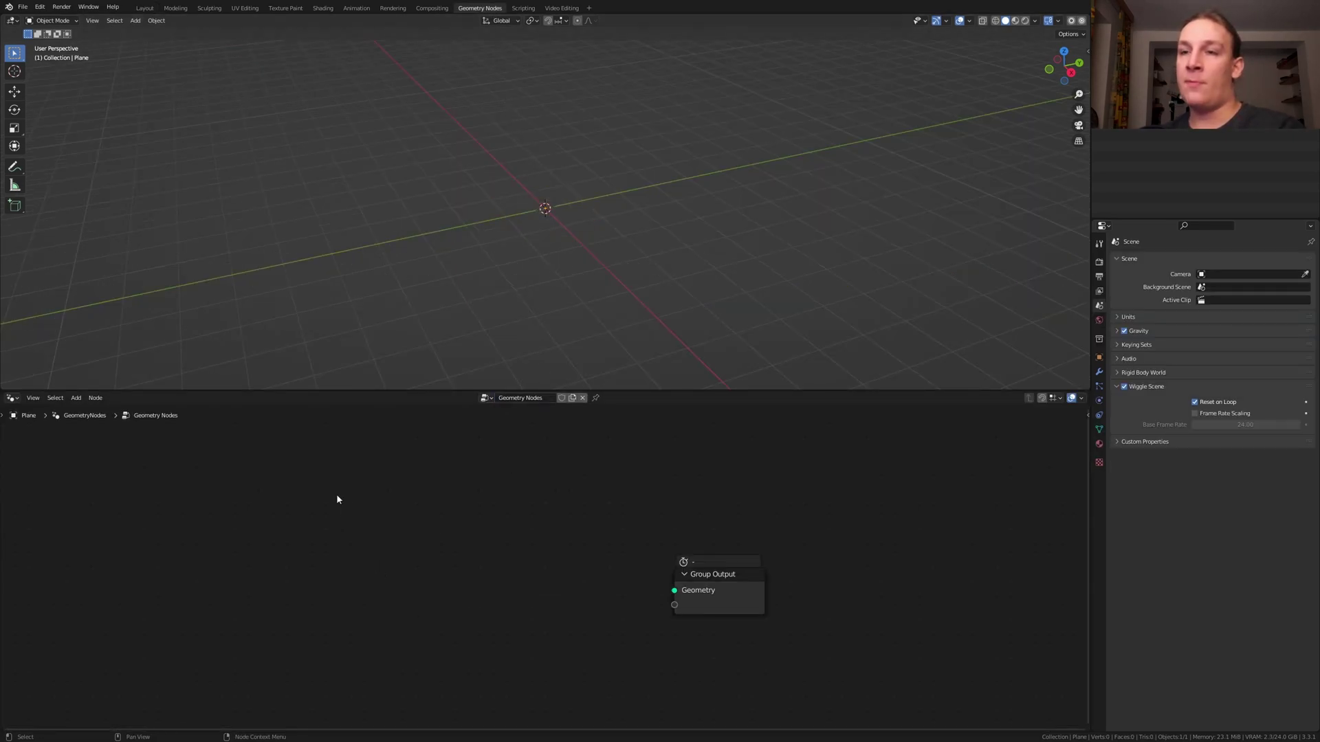
- Add a Cube mesh primitive node and link its Mesh output to the Group Output's Geometry
key(shift+a)
click(317, 390)
text(cube)
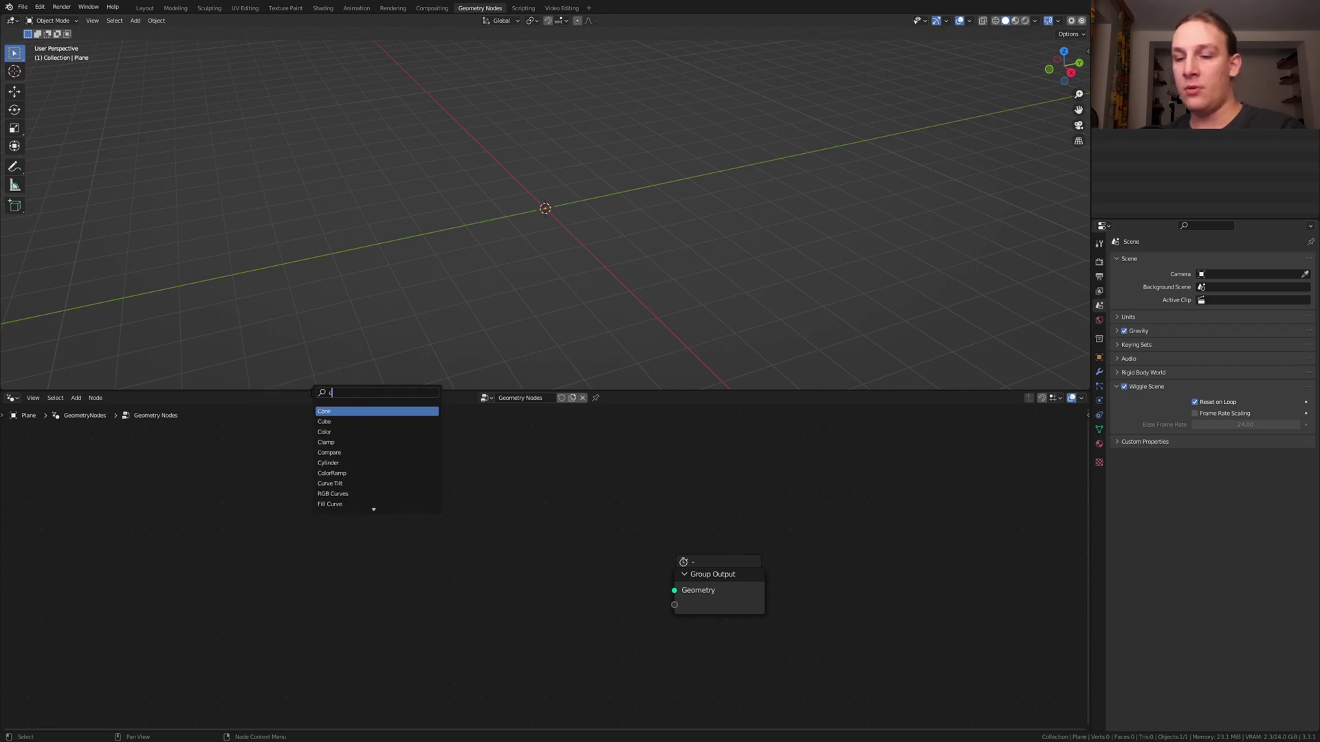
key(Return)
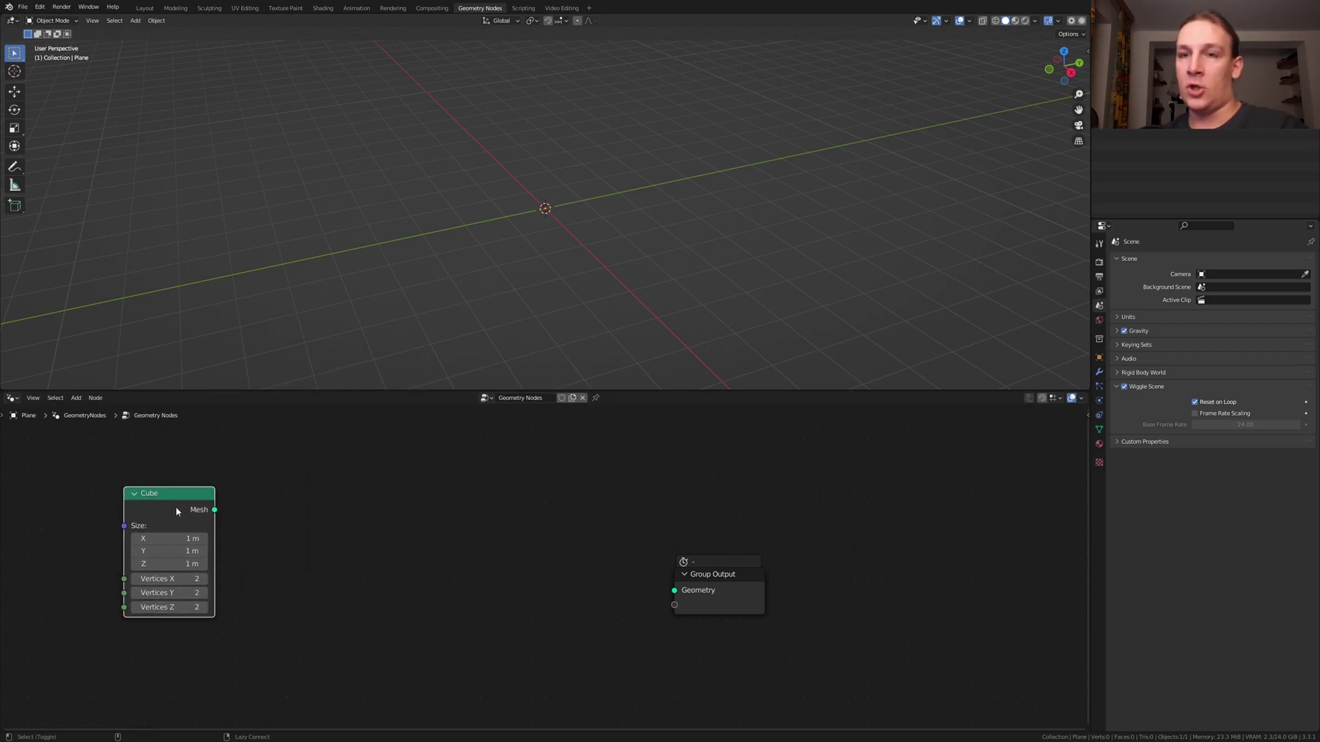
ctrl+shift+click(173, 511)
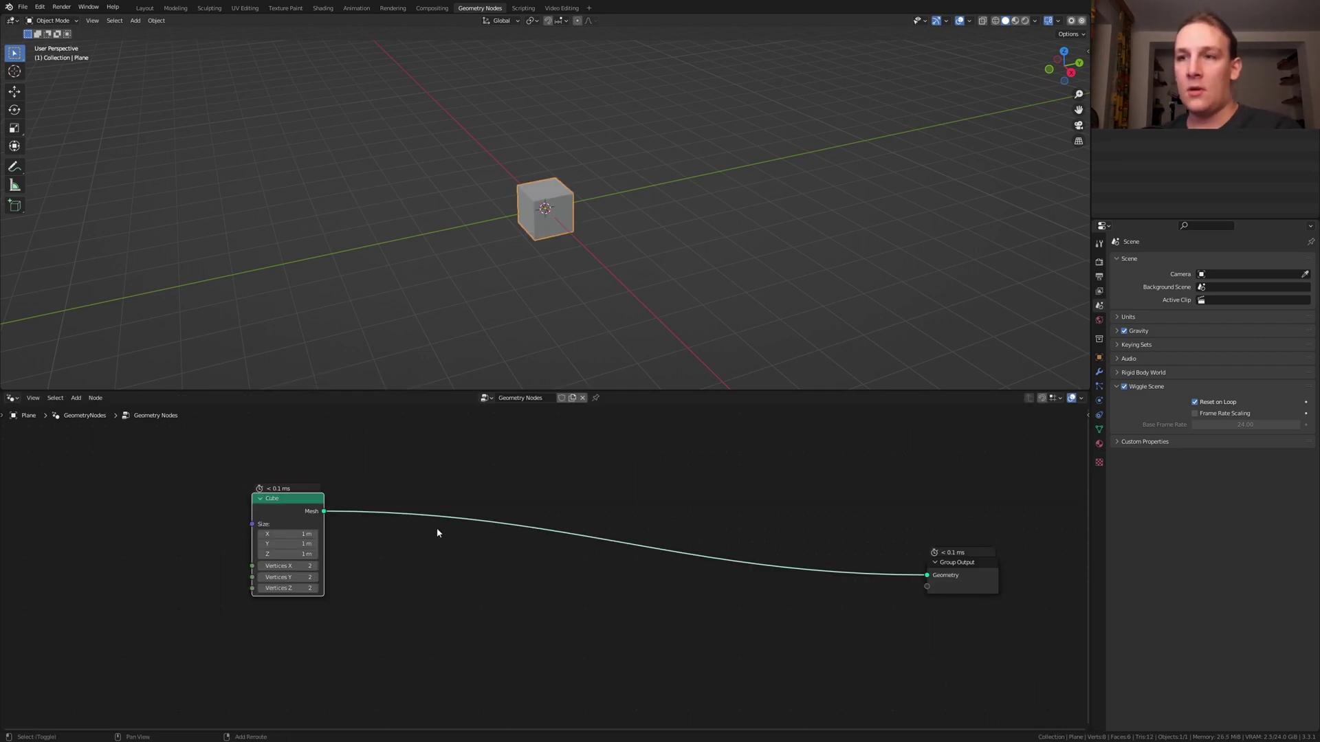
- Insert a Subdivide Mesh node after the Cube node and set its level to 2
key(shift+a)
click(409, 508)
text(s)
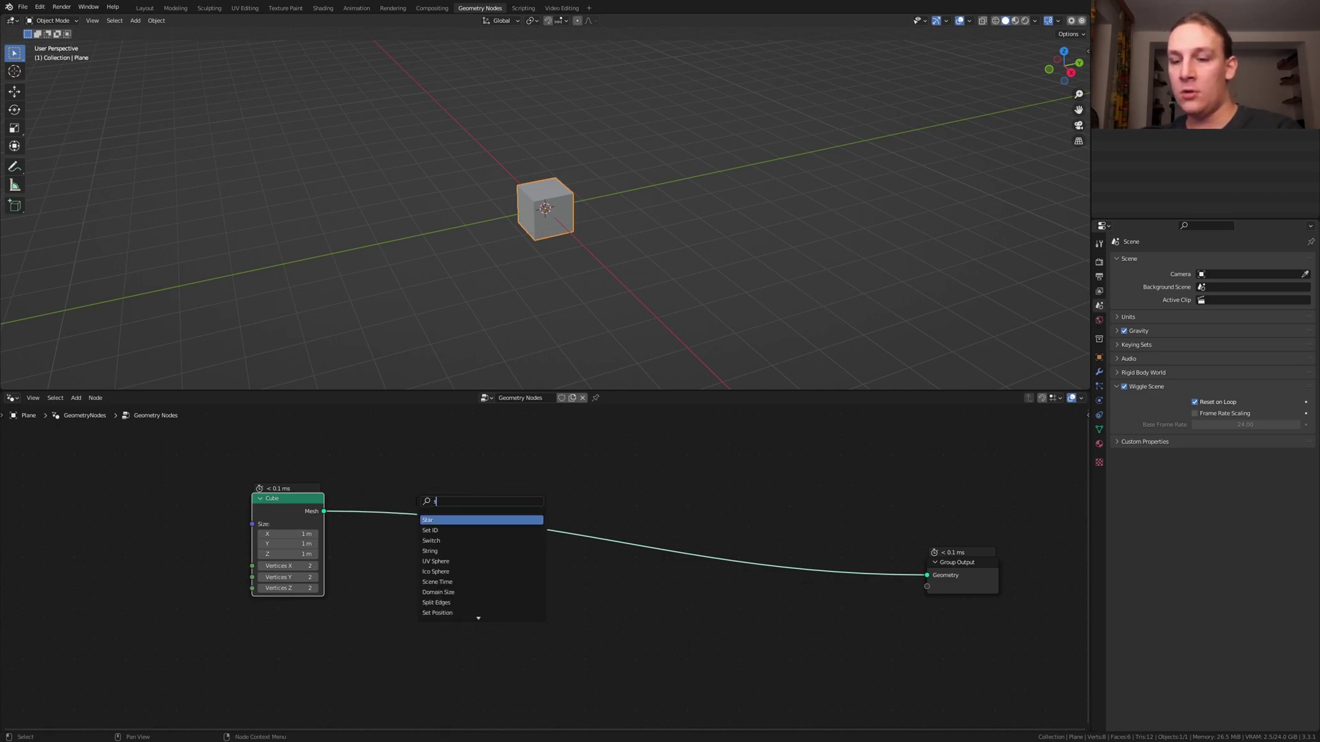
text(ub)
click(451, 520)
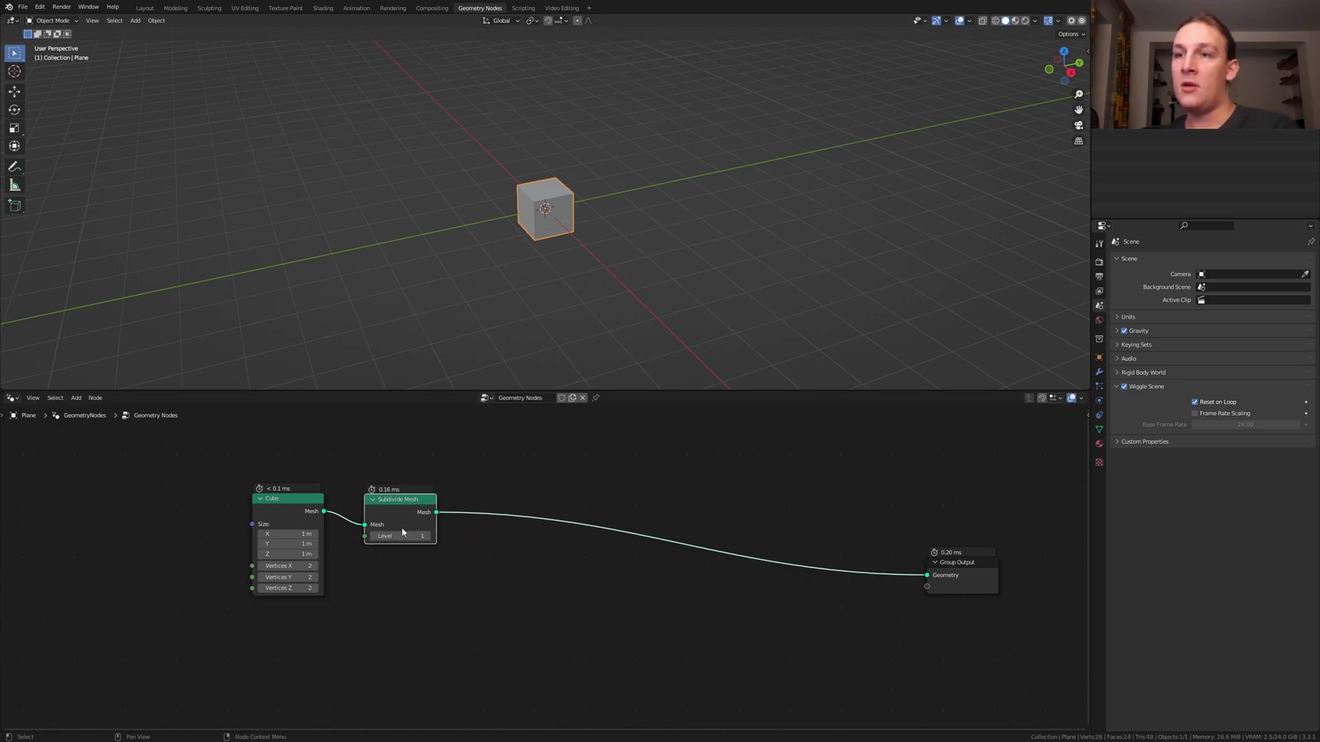
click(418, 535)
click(427, 536)
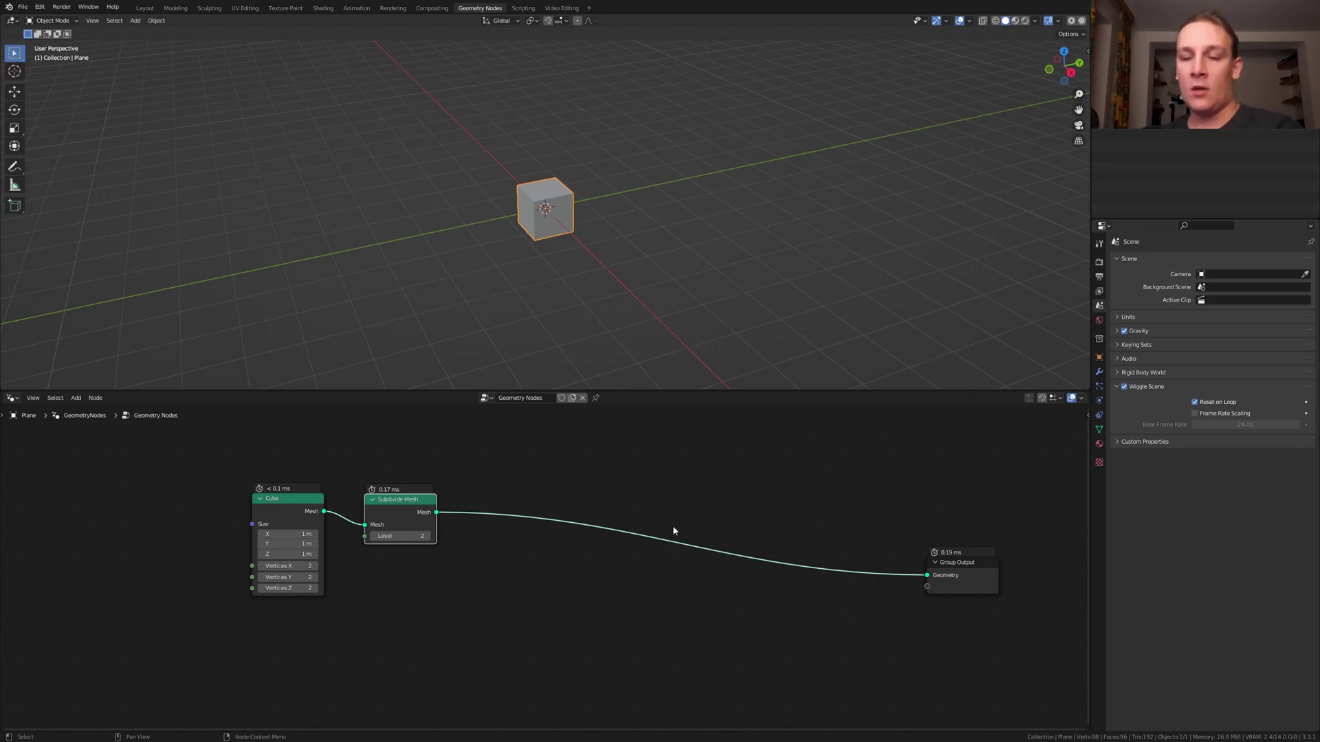
- Insert an Extrude Mesh node between the Subdivide Mesh node and the Group Output
middle_drag(674, 531, 694, 533)
key(shift+a)
text(ex)
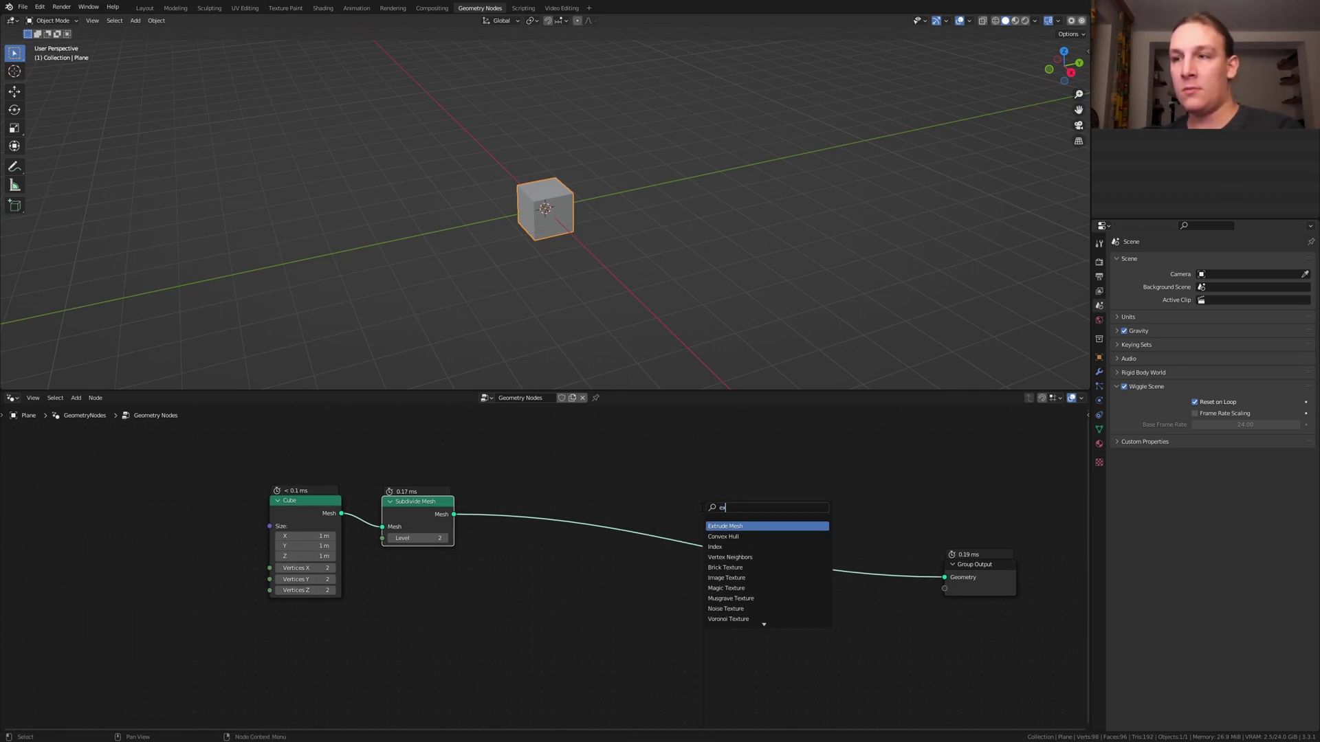
key(Return)
click(554, 508)
- Duplicate the Extrude Mesh node three times, chaining two copies before the Group Output and leaving the last one unconnected below
key(shift+d)
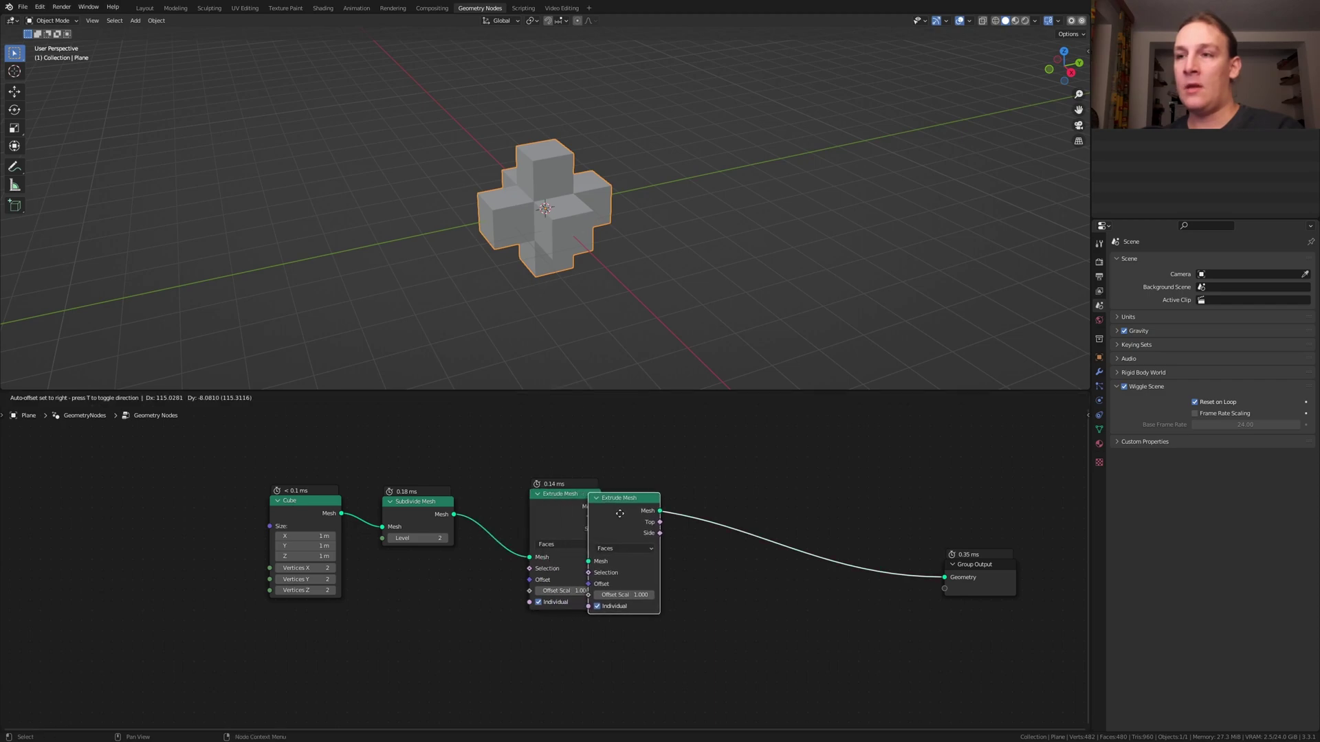
click(674, 512)
key(shift+d)
click(761, 509)
key(shift+d)
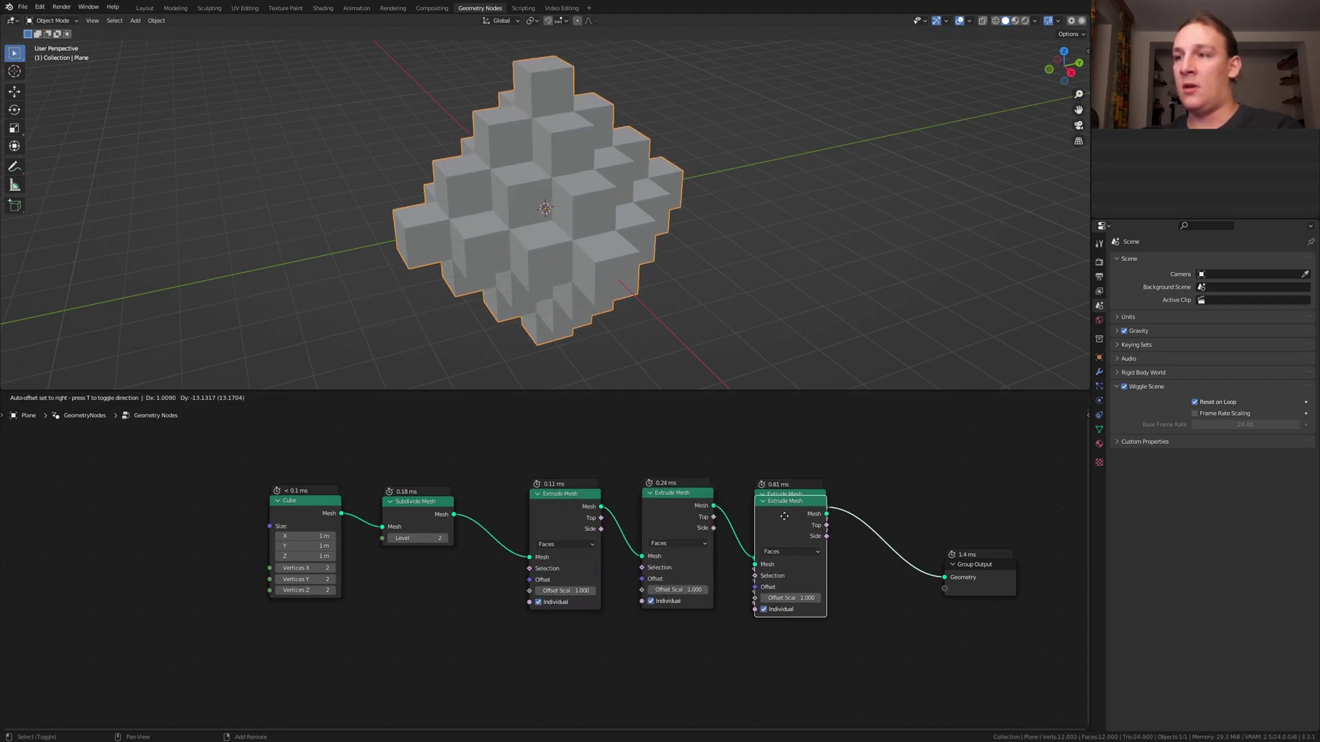
click(785, 645)
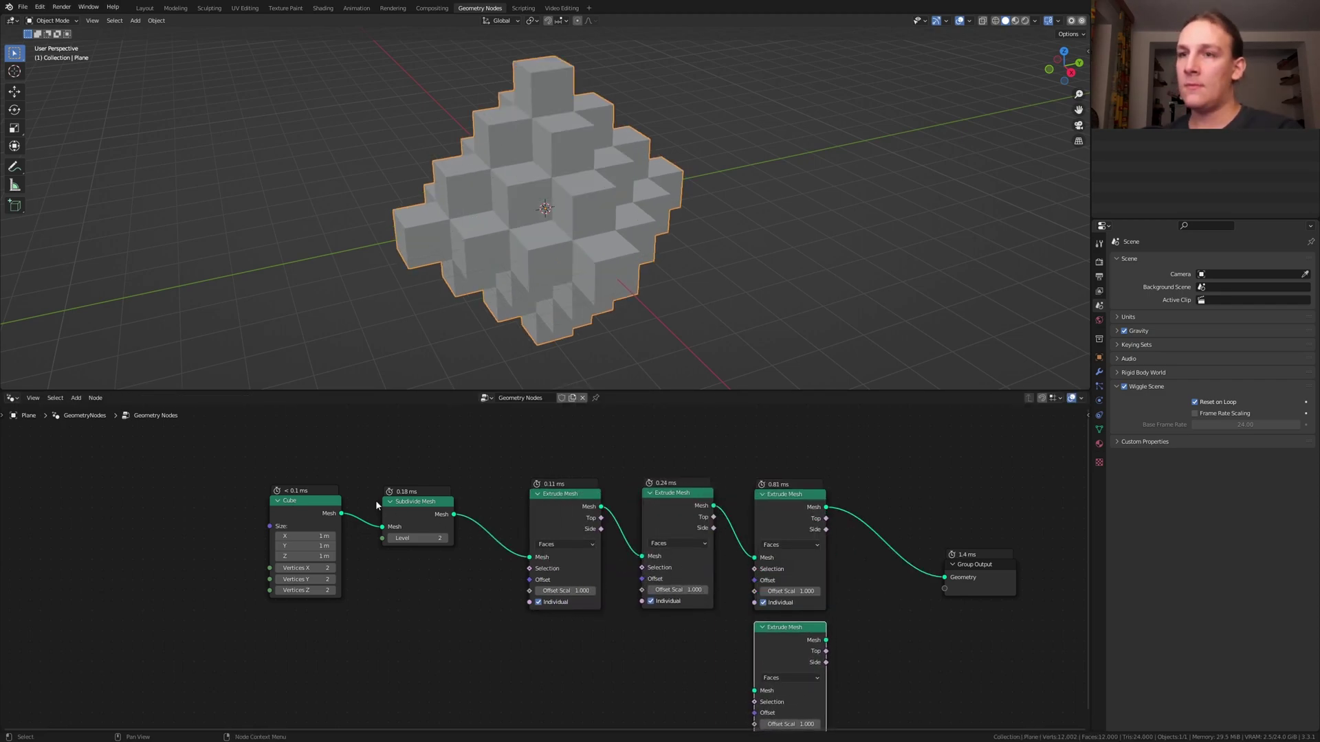
- Insert a copy of Subdivide Mesh between the second and third Extrude Mesh nodes and link it to the loose Extrude Mesh too
click(403, 515)
key(shift+d)
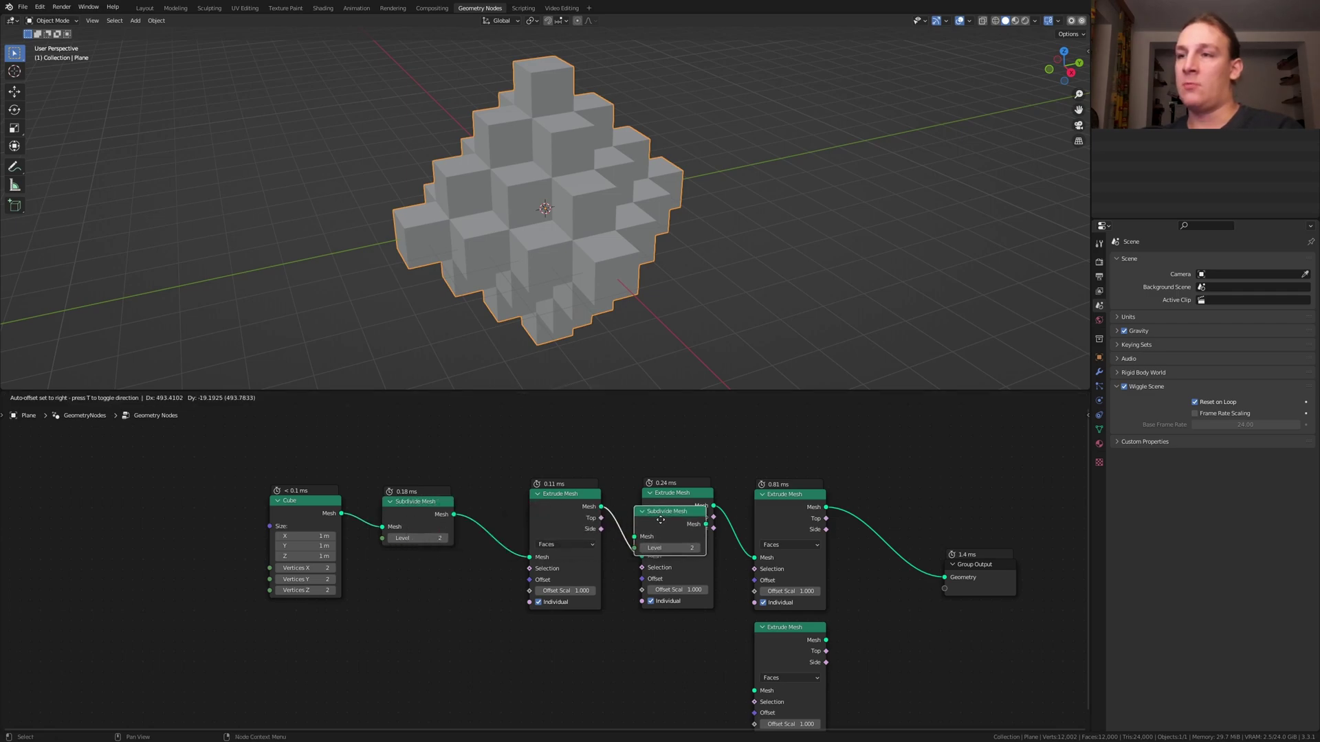
click(745, 523)
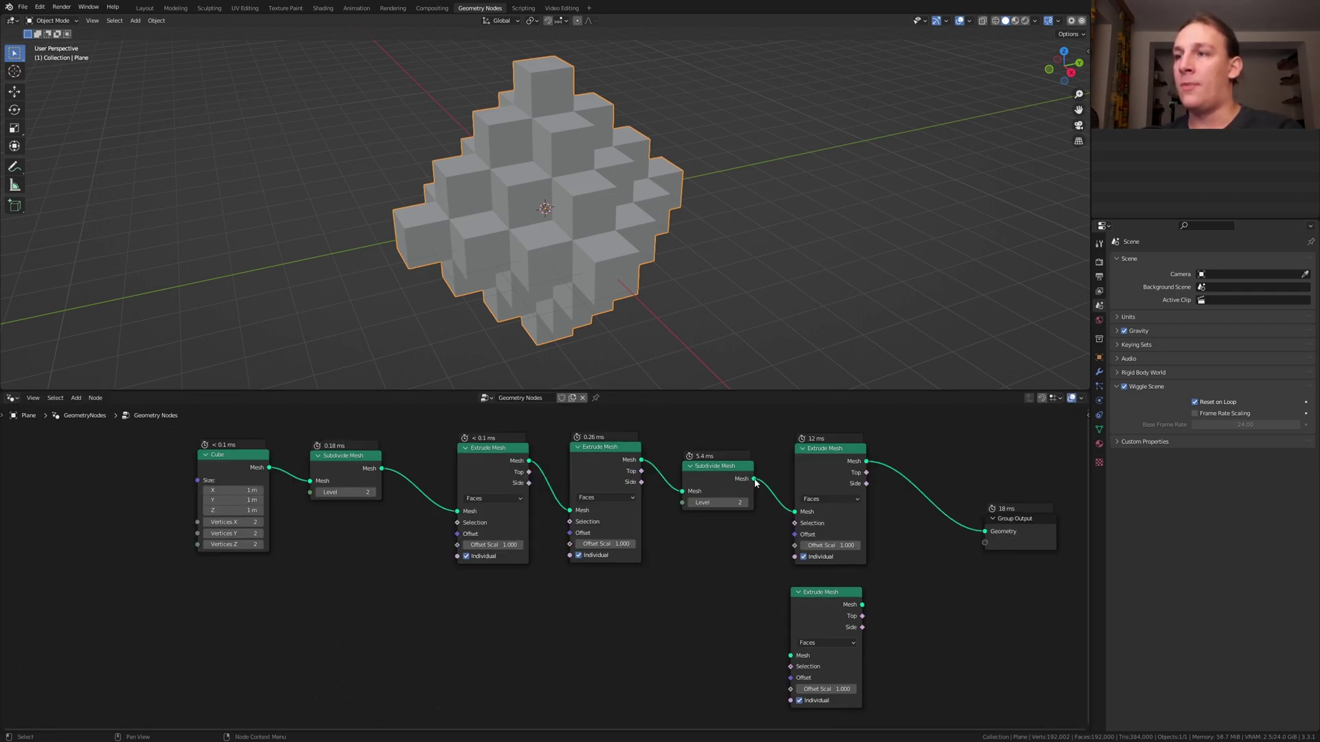
drag(755, 482, 792, 657)
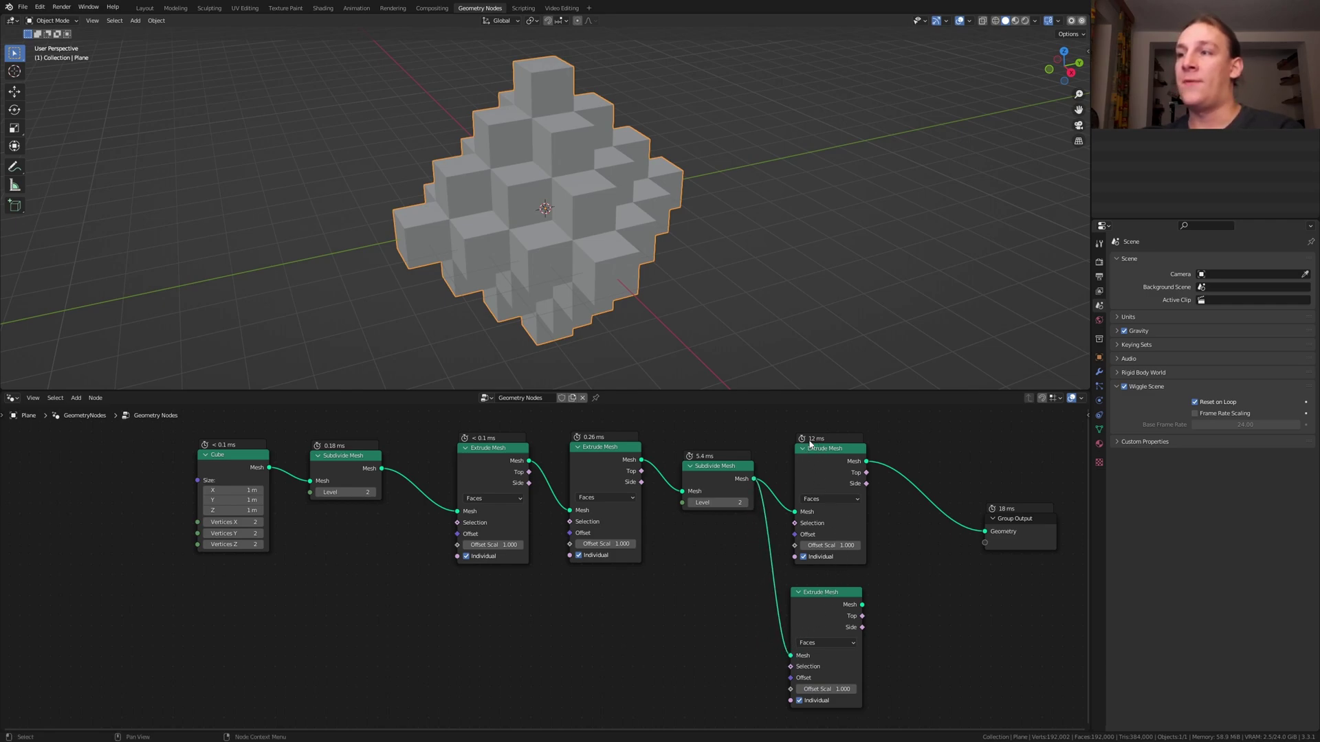
click(1082, 398)
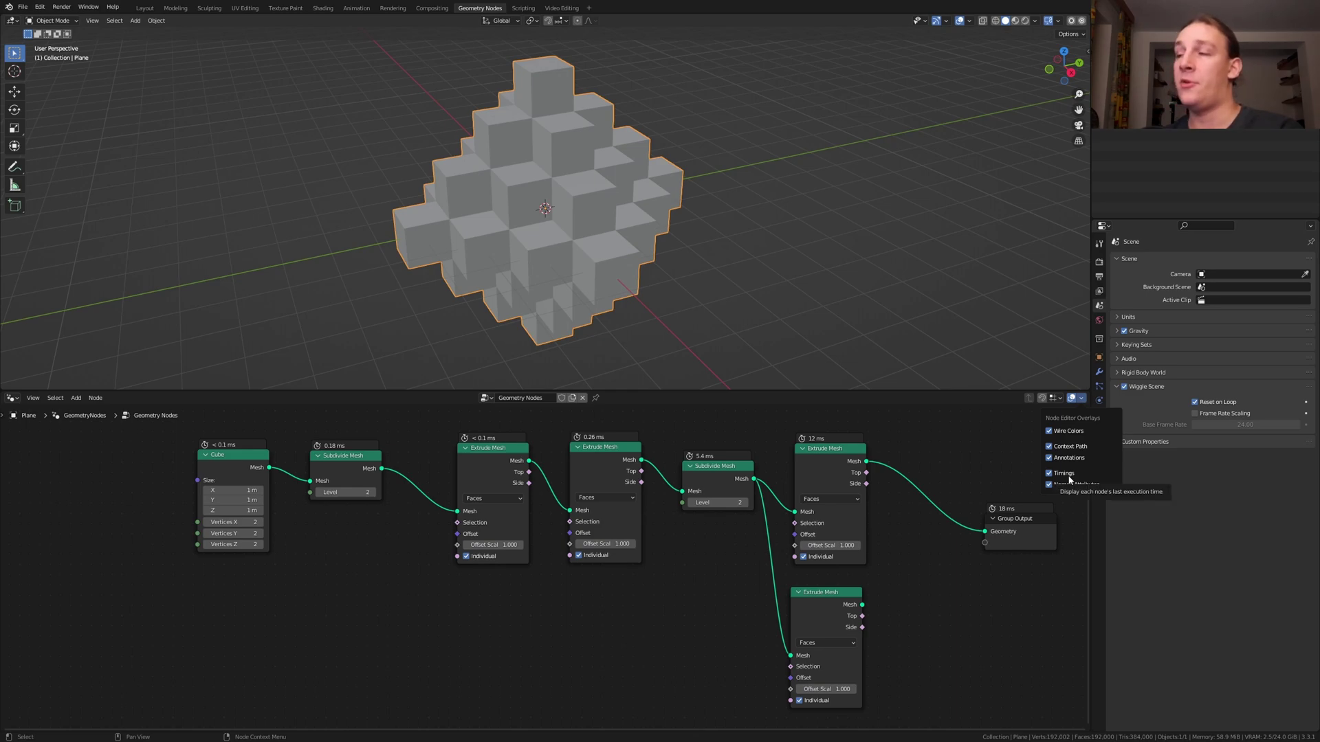
- Insert a Join Geometry node before the Group Output and link the lower Extrude Mesh node's Mesh output into it
middle_drag(389, 577, 374, 579)
key(shift+a)
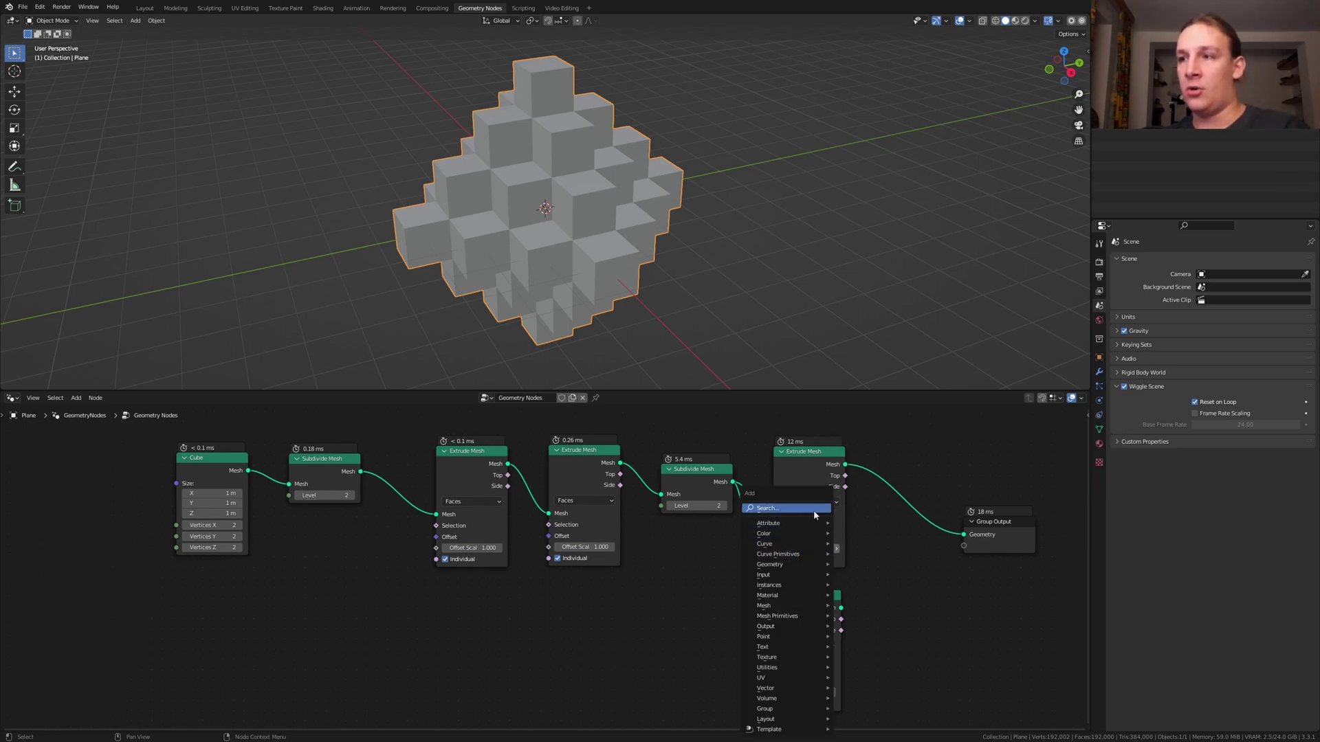
click(815, 509)
text(jo)
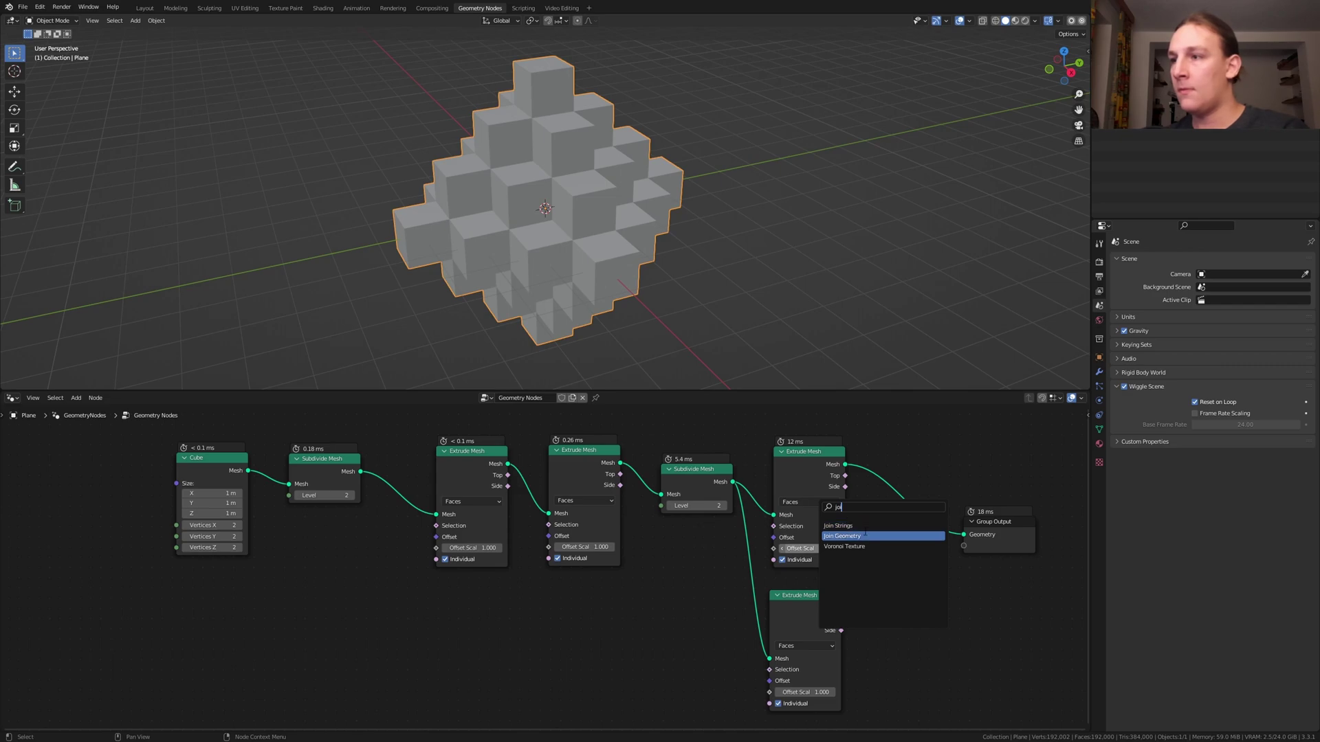
click(865, 535)
click(890, 579)
drag(842, 608, 861, 594)
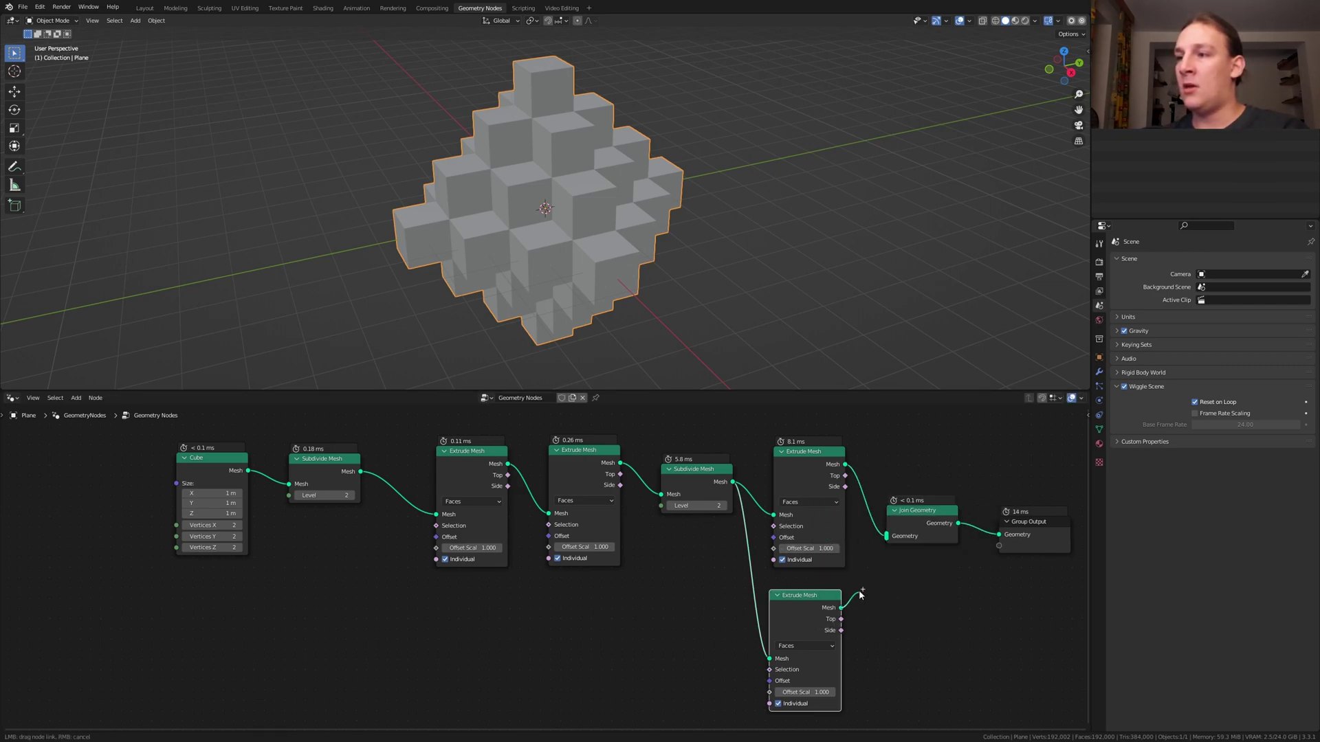
drag(885, 547, 885, 548)
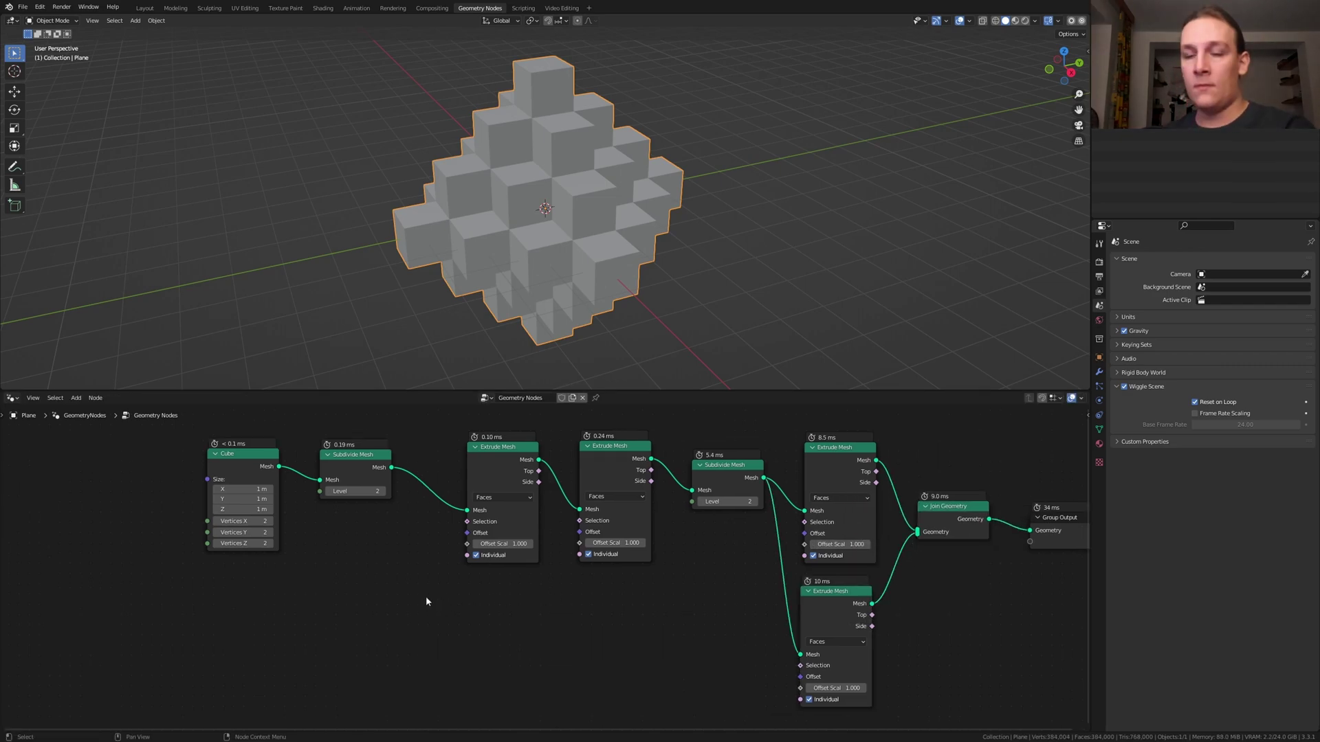
- Add a Random Value node and link its Value to the first Extrude Mesh node's Offset Scale
key(shift+a)
click(391, 509)
text(rand)
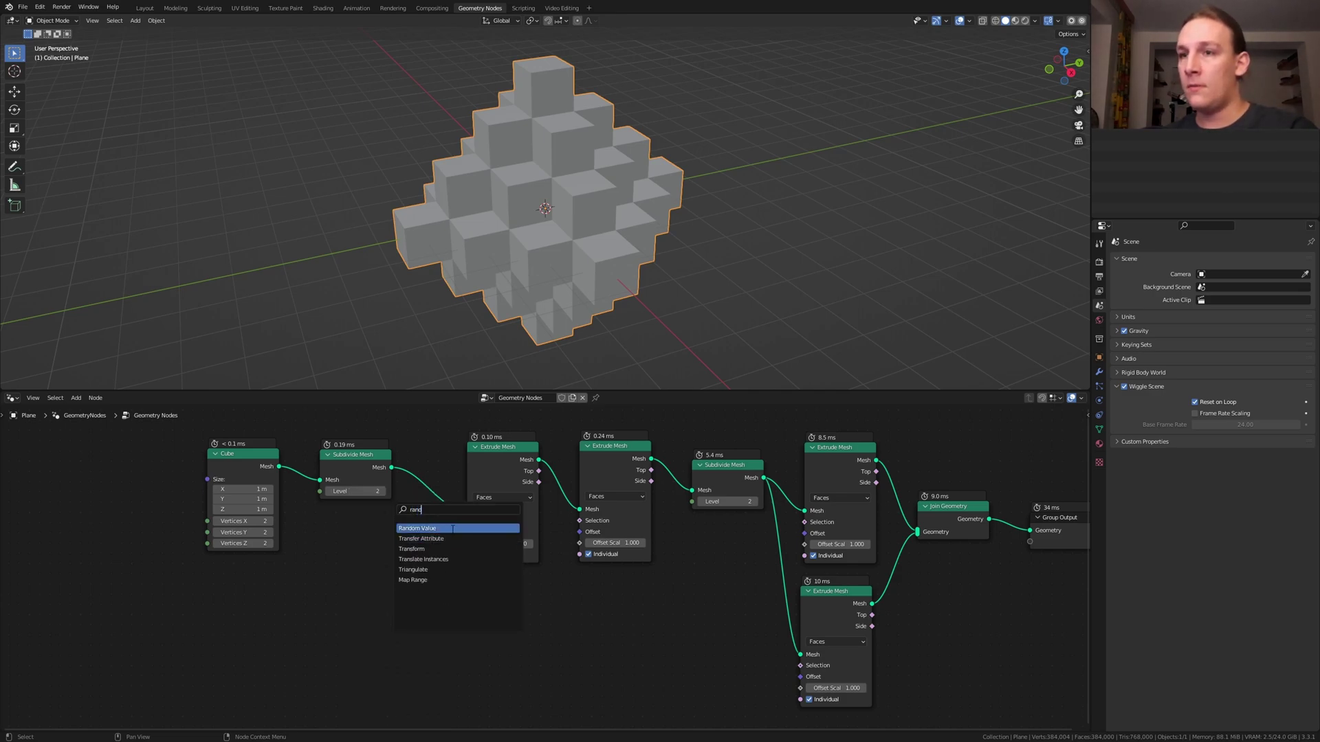
click(452, 528)
click(372, 603)
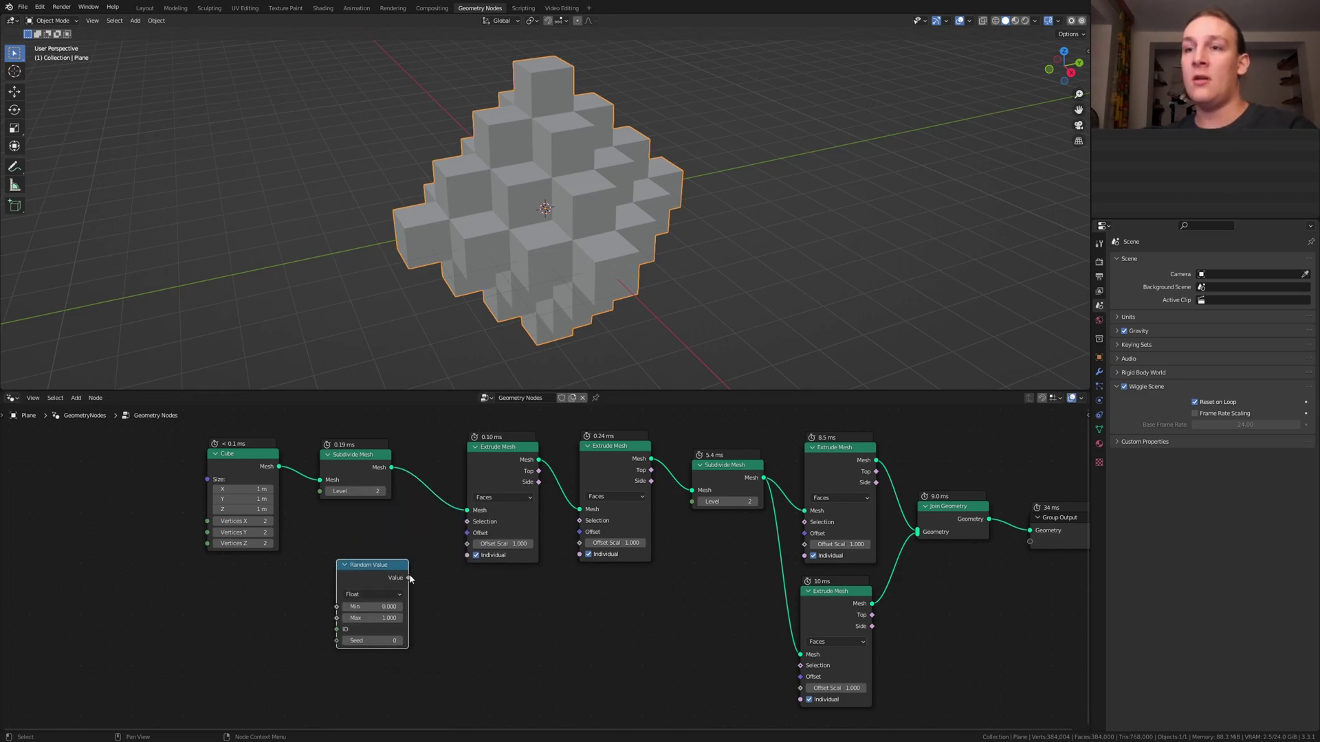
drag(408, 578, 472, 545)
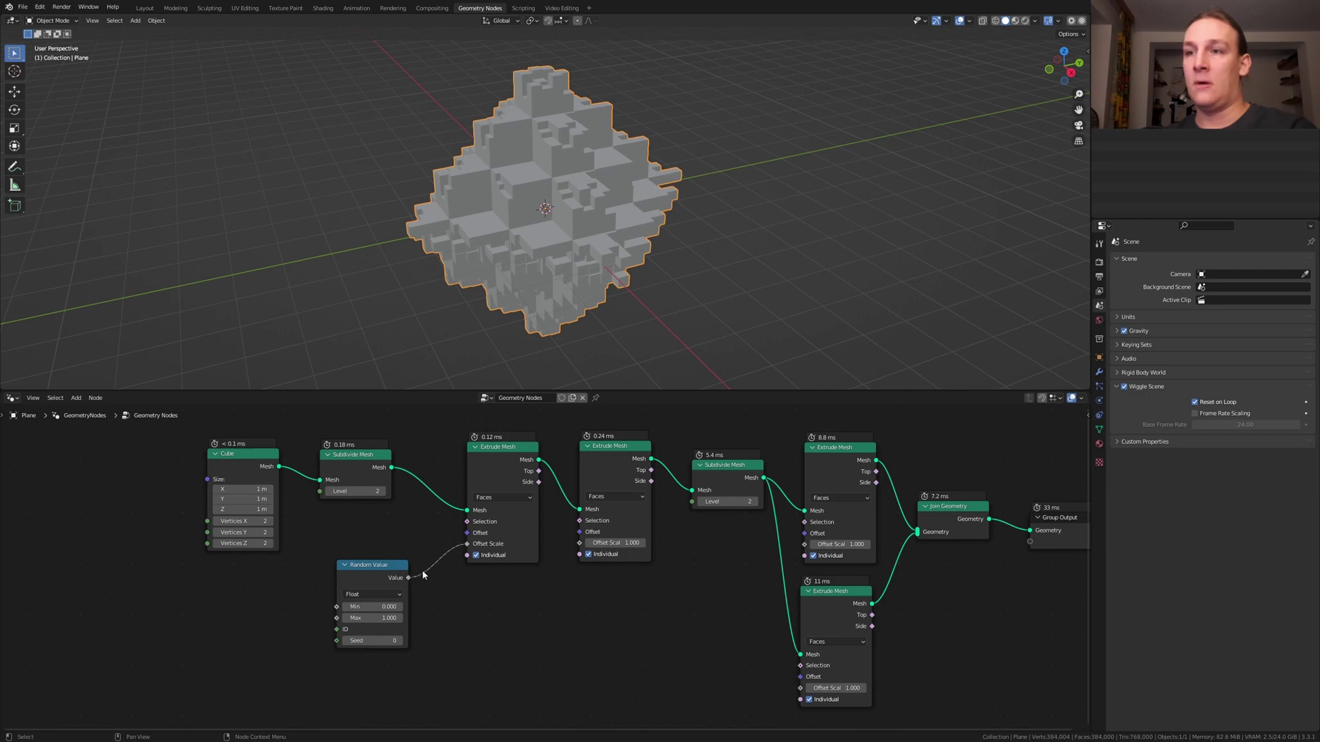
- Set the Random Value node's minimum to -1
click(376, 605)
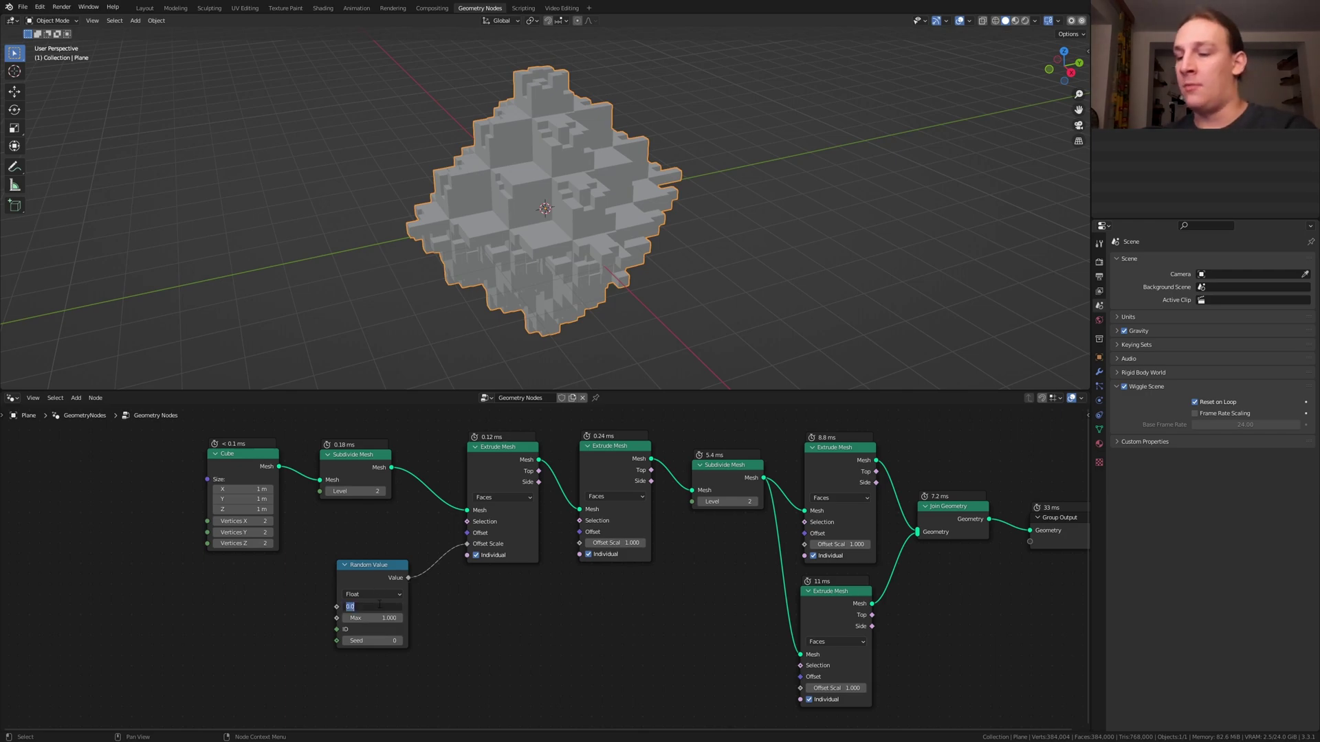
text(-1)
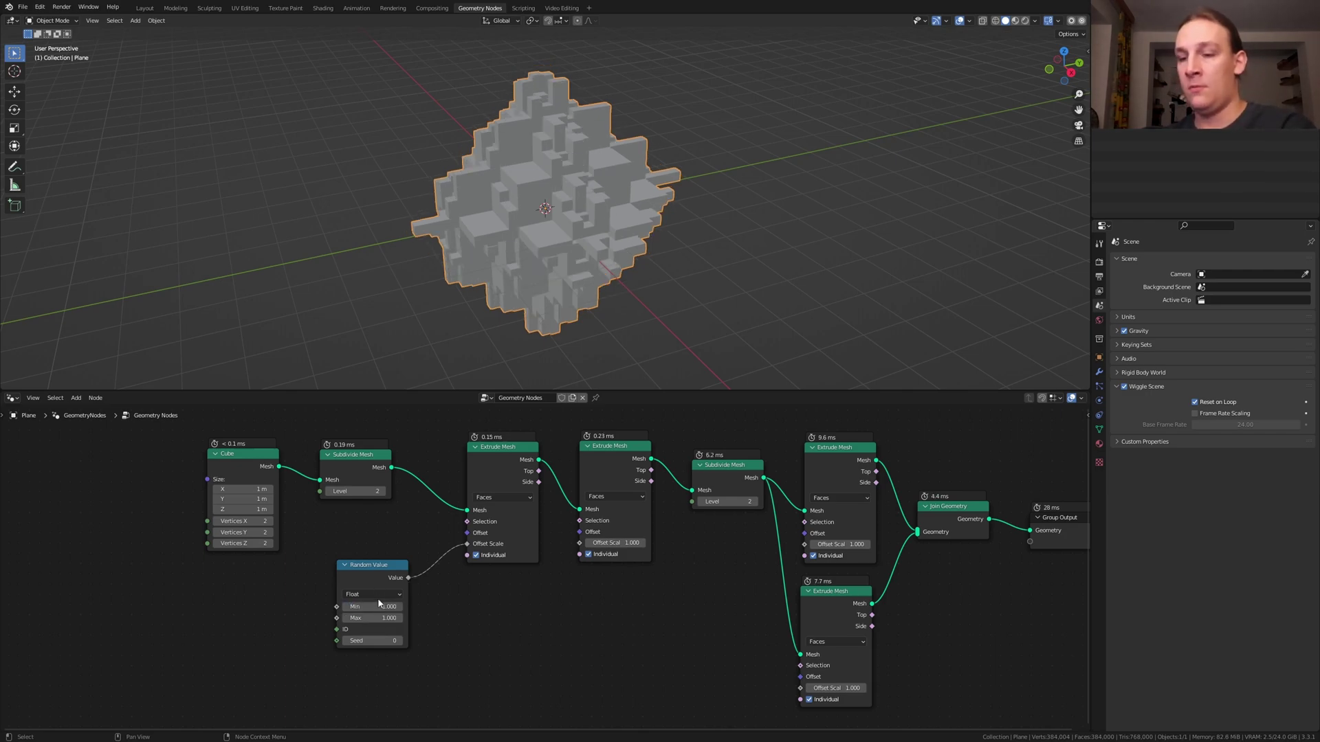
key(Return)
- Insert a Delete Geometry node between the first two Extrude Mesh nodes and link the first Extrude Mesh's Top output to its Selection
scroll(658, 562, down, 2)
scroll(707, 524, up, 1)
key(shift+a)
text(delet)
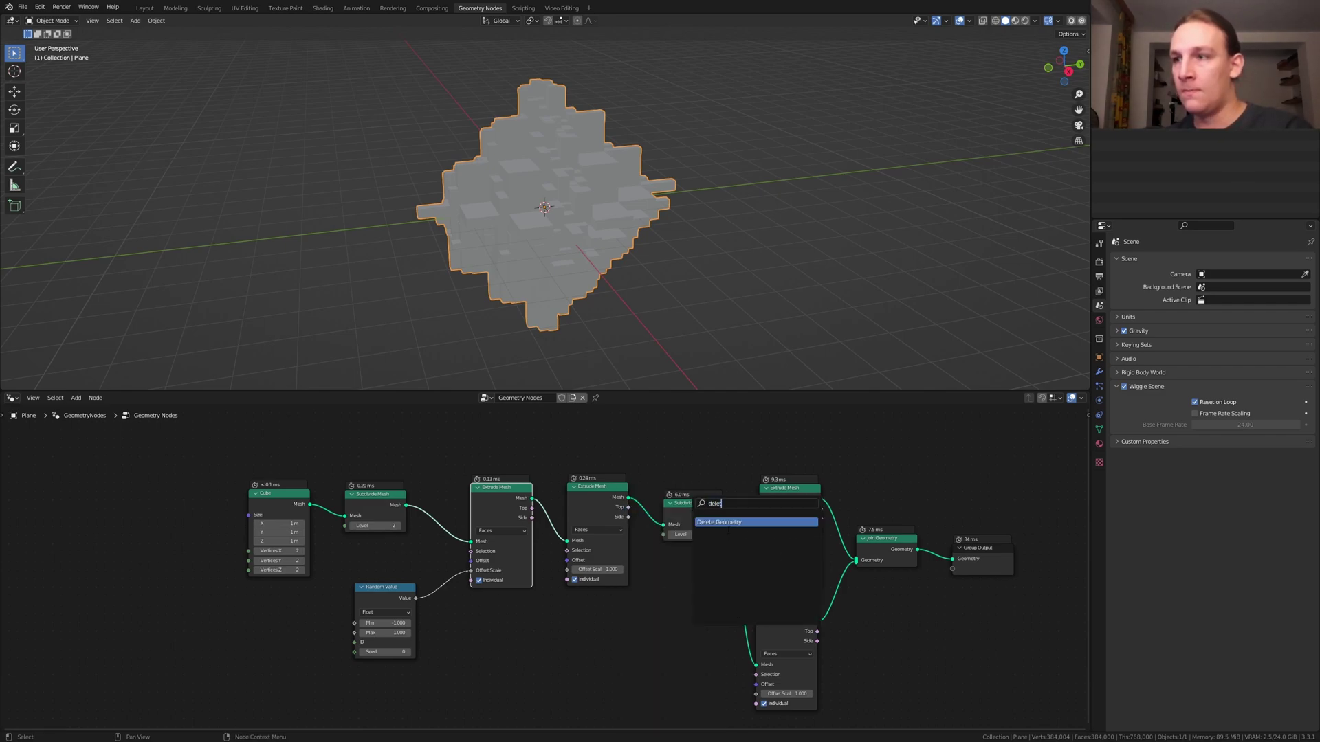
key(Return)
click(561, 524)
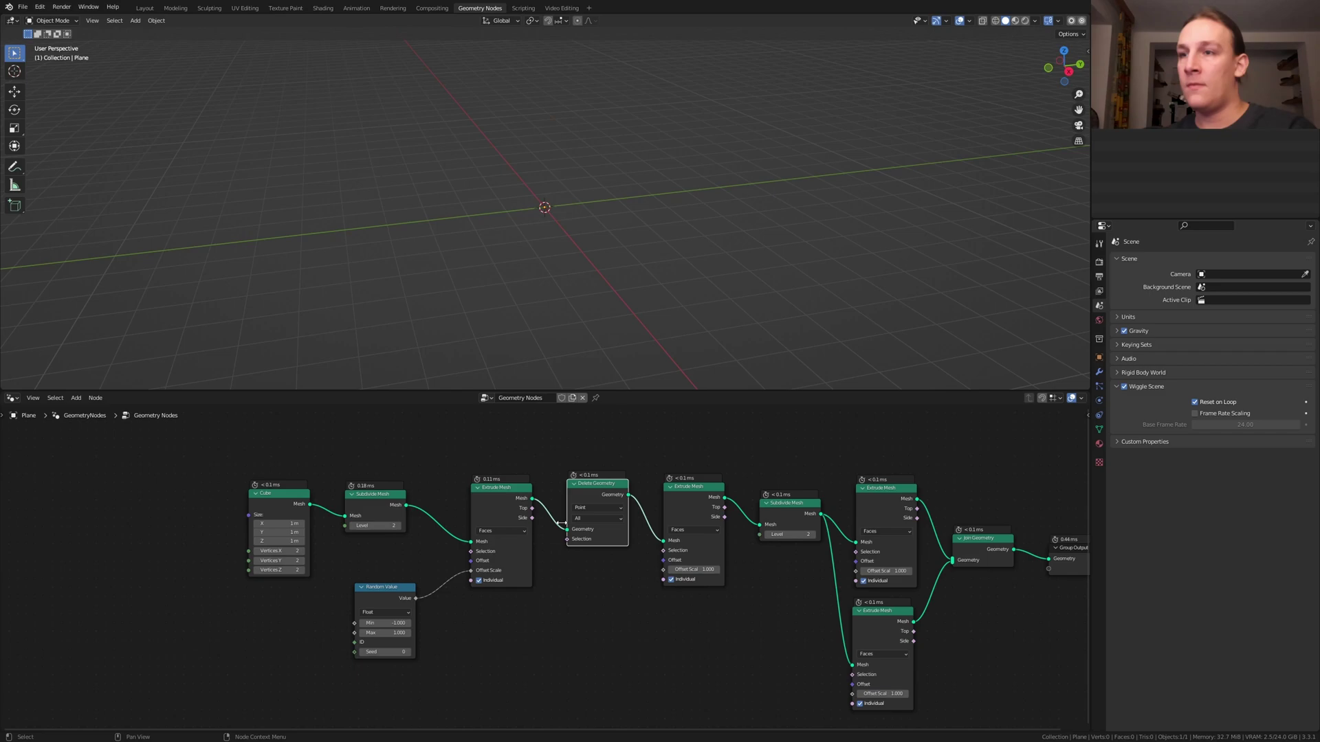
scroll(562, 524, up, 2)
drag(528, 502, 576, 550)
middle_drag(647, 548, 577, 576)
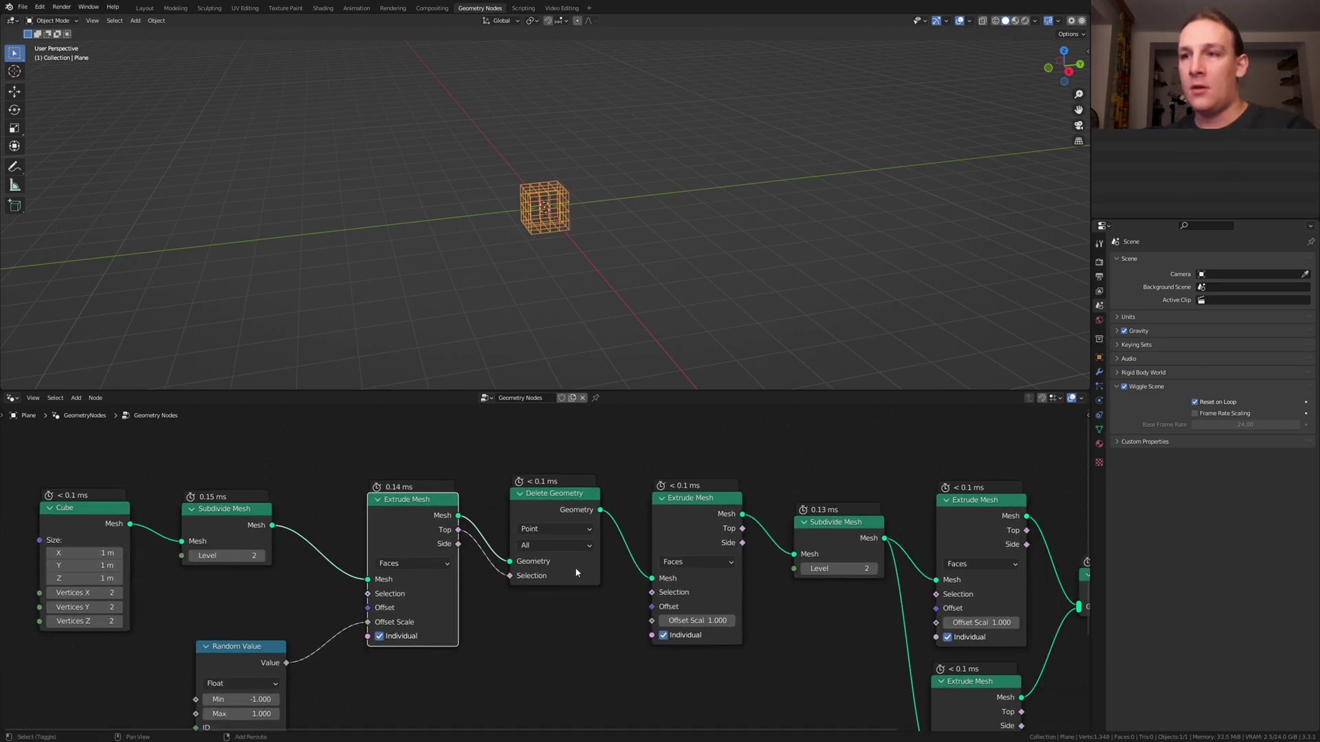
- Insert a Musgrave Texture node between the Top output and the Delete Geometry Selection, and place a duplicate of it underneath
key(shift+a)
click(563, 506)
text(mu)
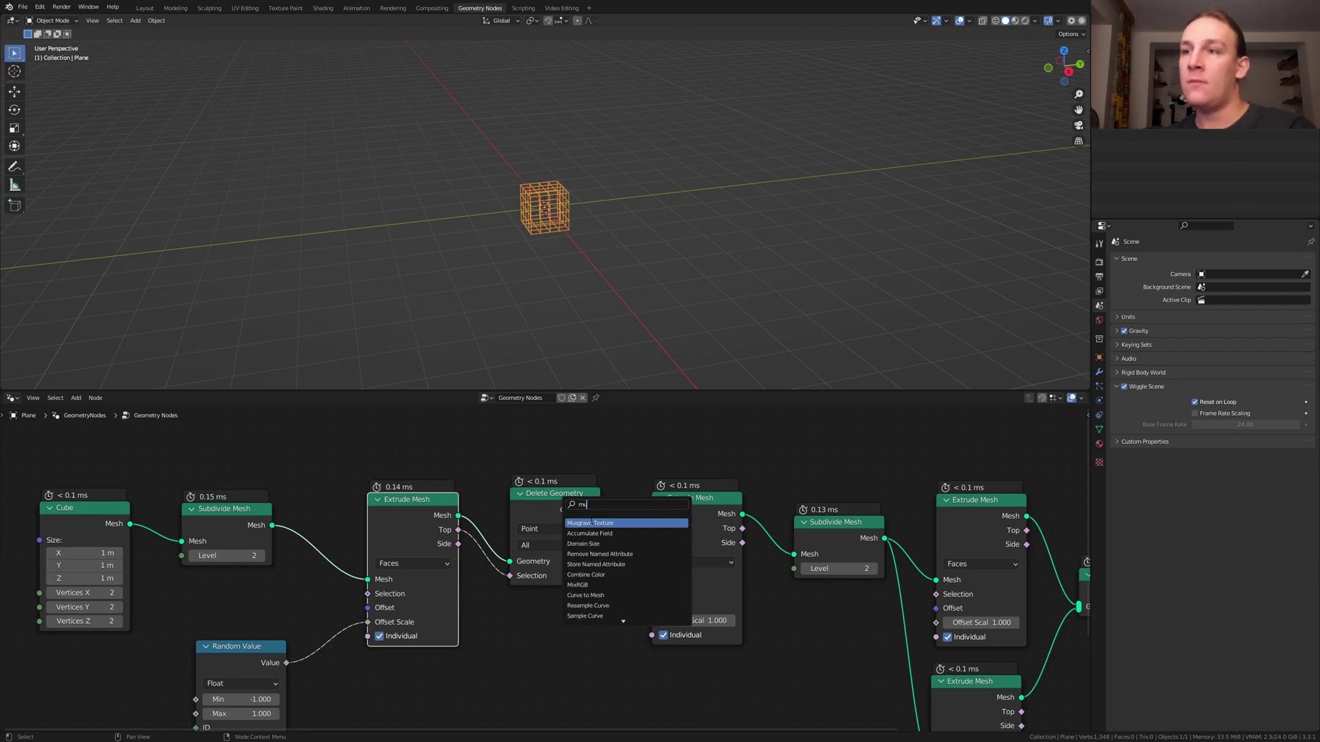
click(592, 523)
click(534, 556)
key(shift+d)
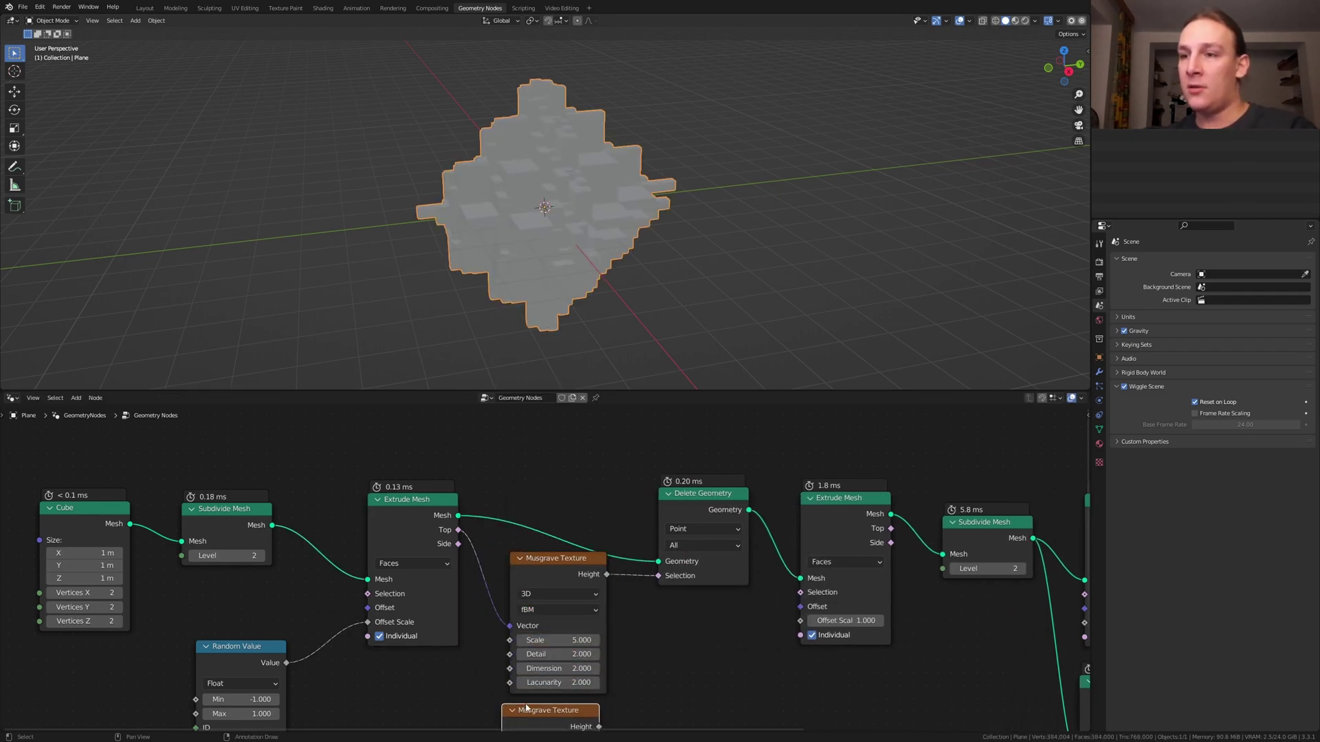
click(526, 708)
- Insert a Mix node between the Musgrave Texture and the Delete Geometry Selection, and link the second Musgrave's Height to Color2
middle_drag(613, 645, 538, 545)
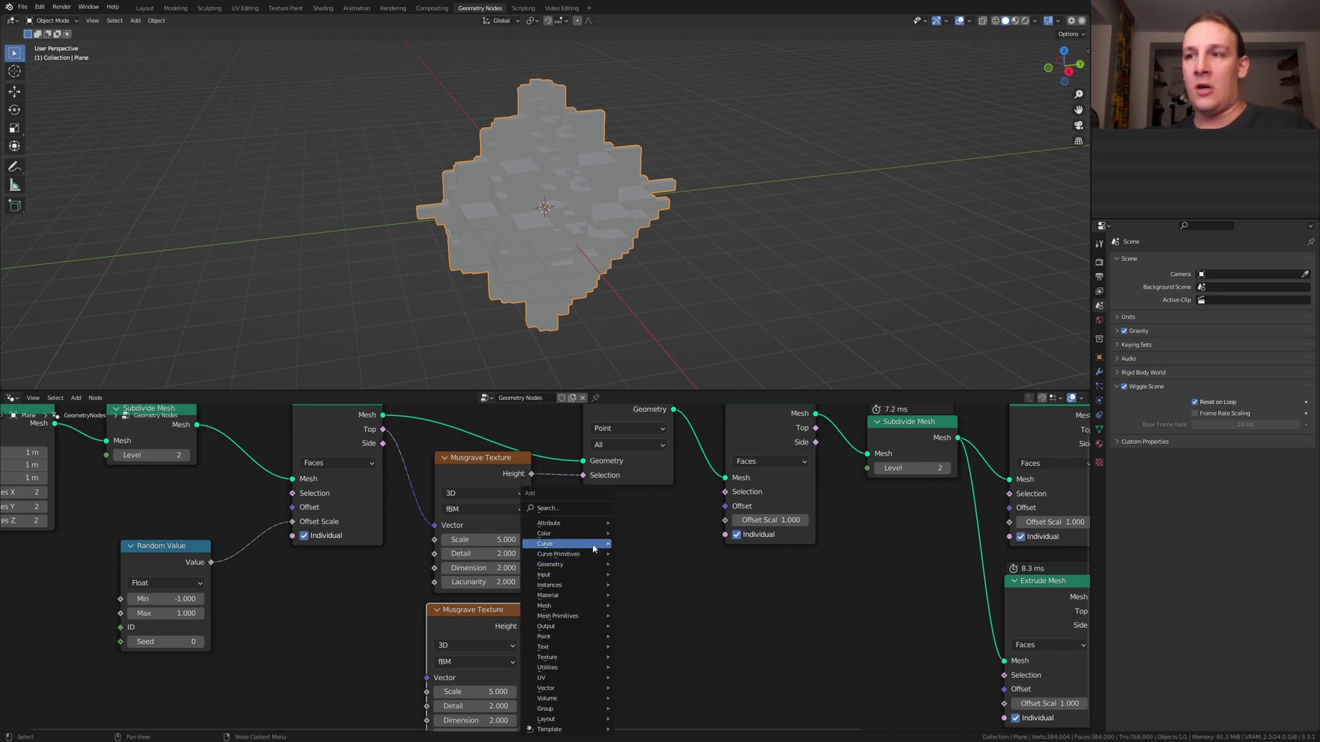
key(shift+a)
text(m)
key(Return)
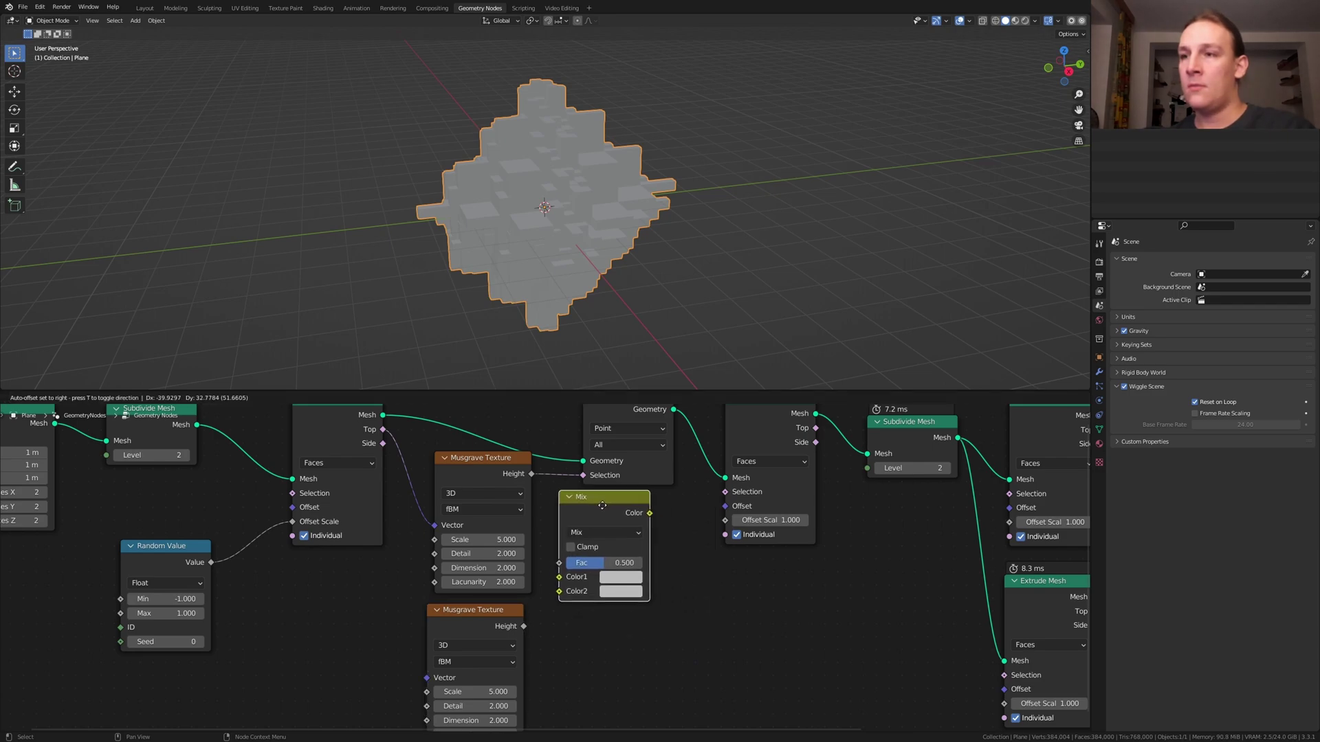
click(580, 584)
drag(524, 627, 583, 569)
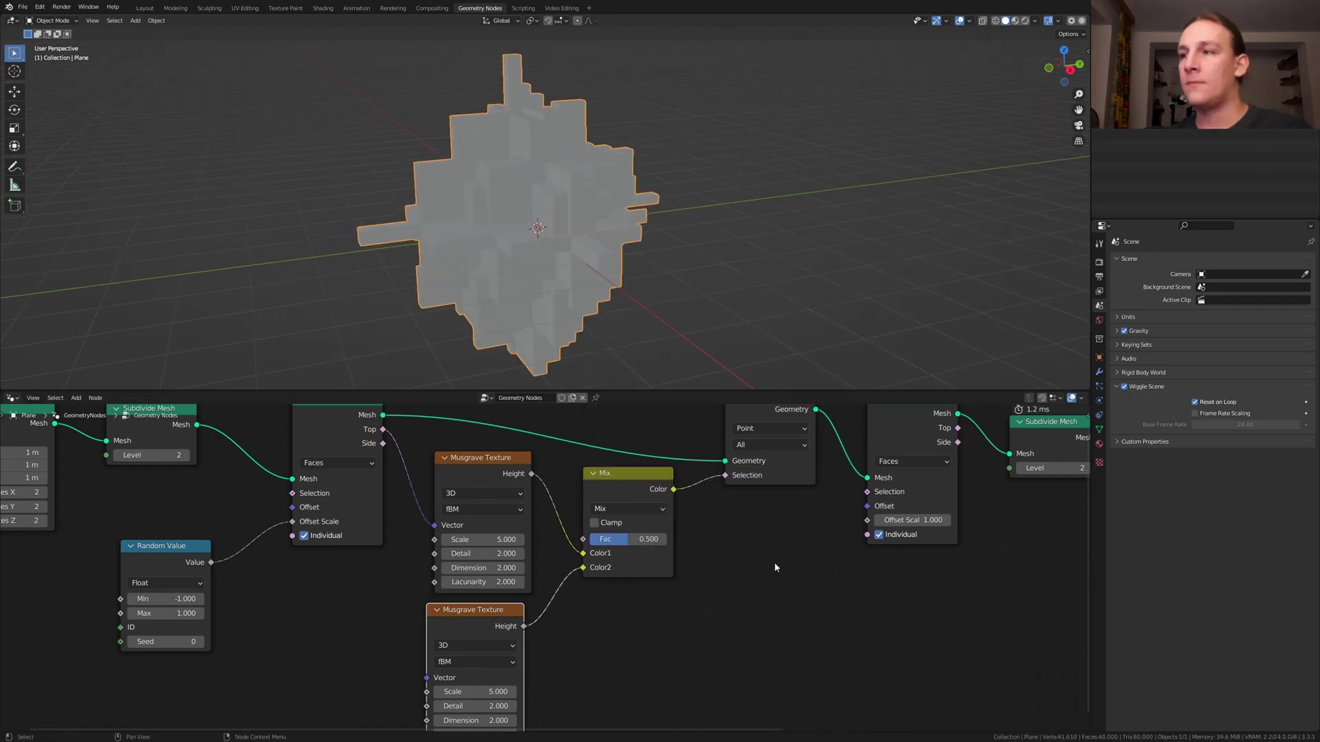
- Set the Offset Scale of the Extrude Mesh node following Delete Geometry to -0.25
middle_drag(917, 520, 697, 629)
double_click(697, 629)
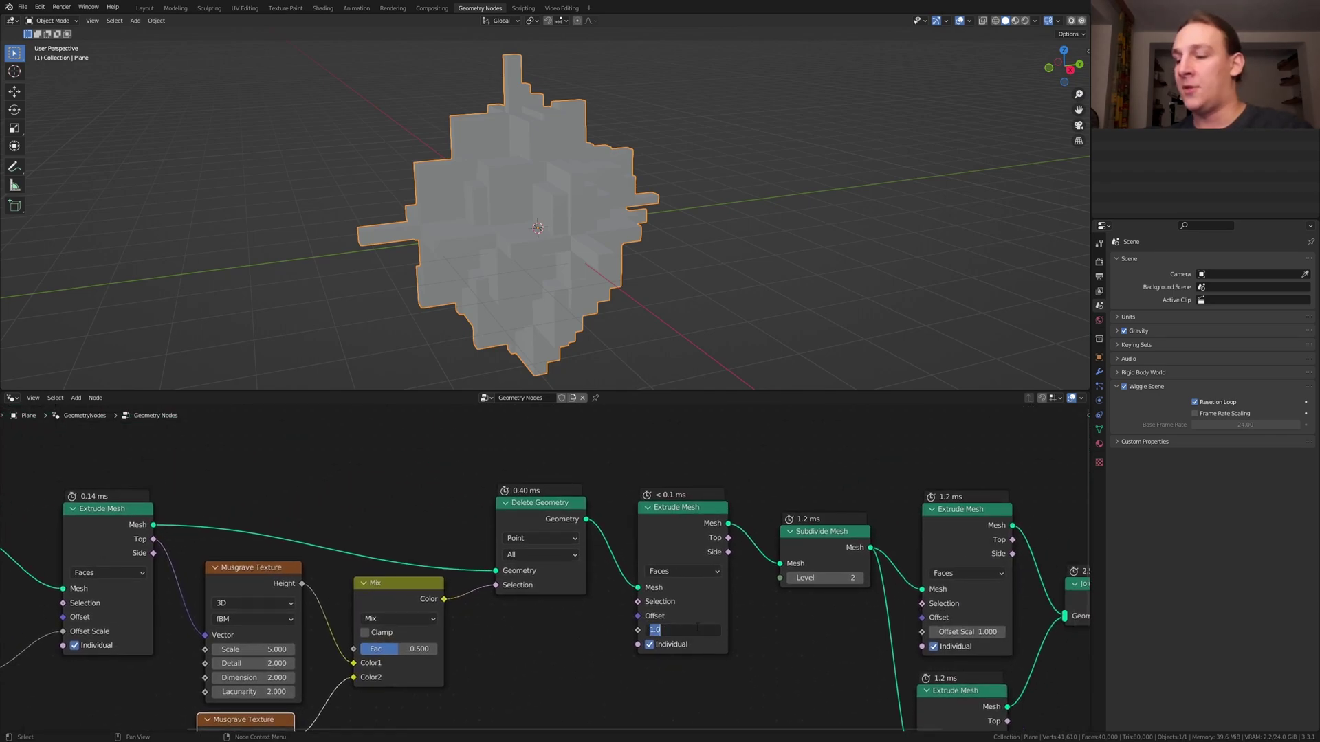
text(-0.25)
key(Return)
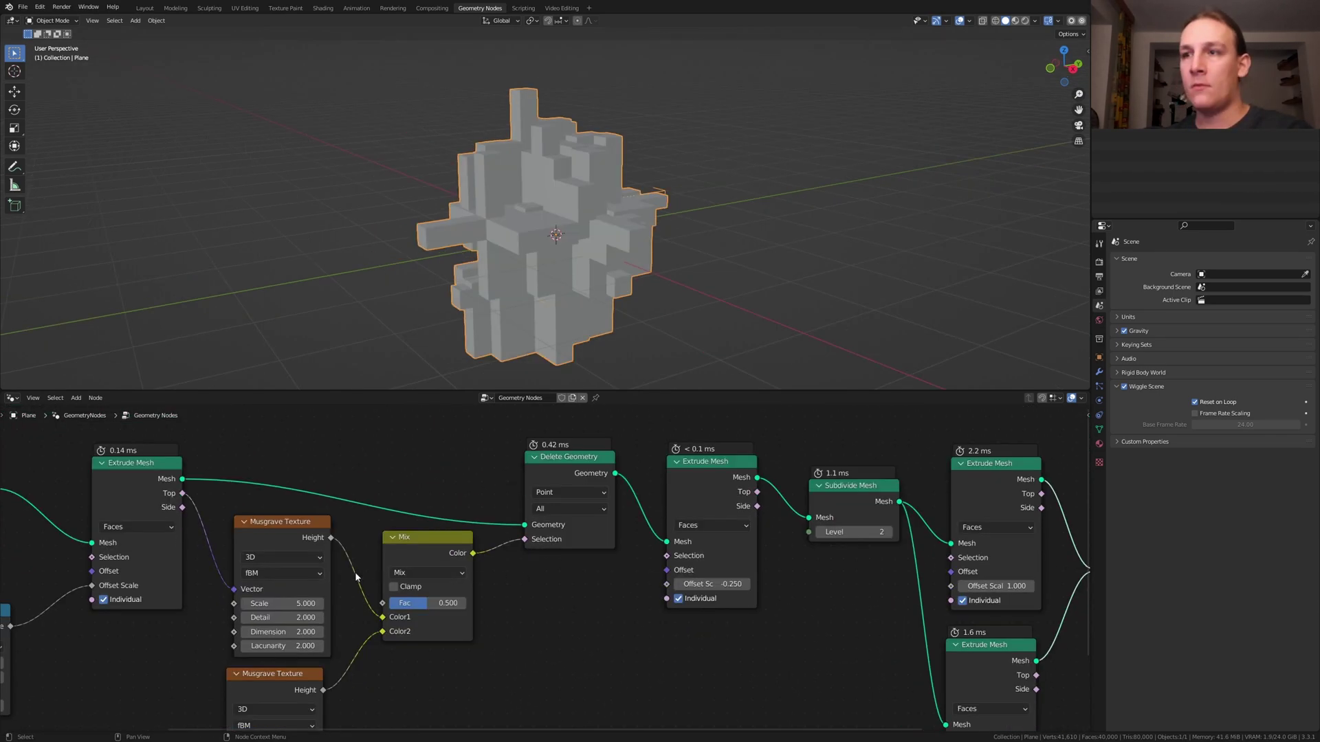
- Raise the first Subdivide Mesh node's level to 3 and disable Individual on the upper Extrude Mesh feeding Join Geometry
mouse_move(237, 560)
middle_down()
mouse_move(580, 537)
mouse_move(665, 593)
middle_up()
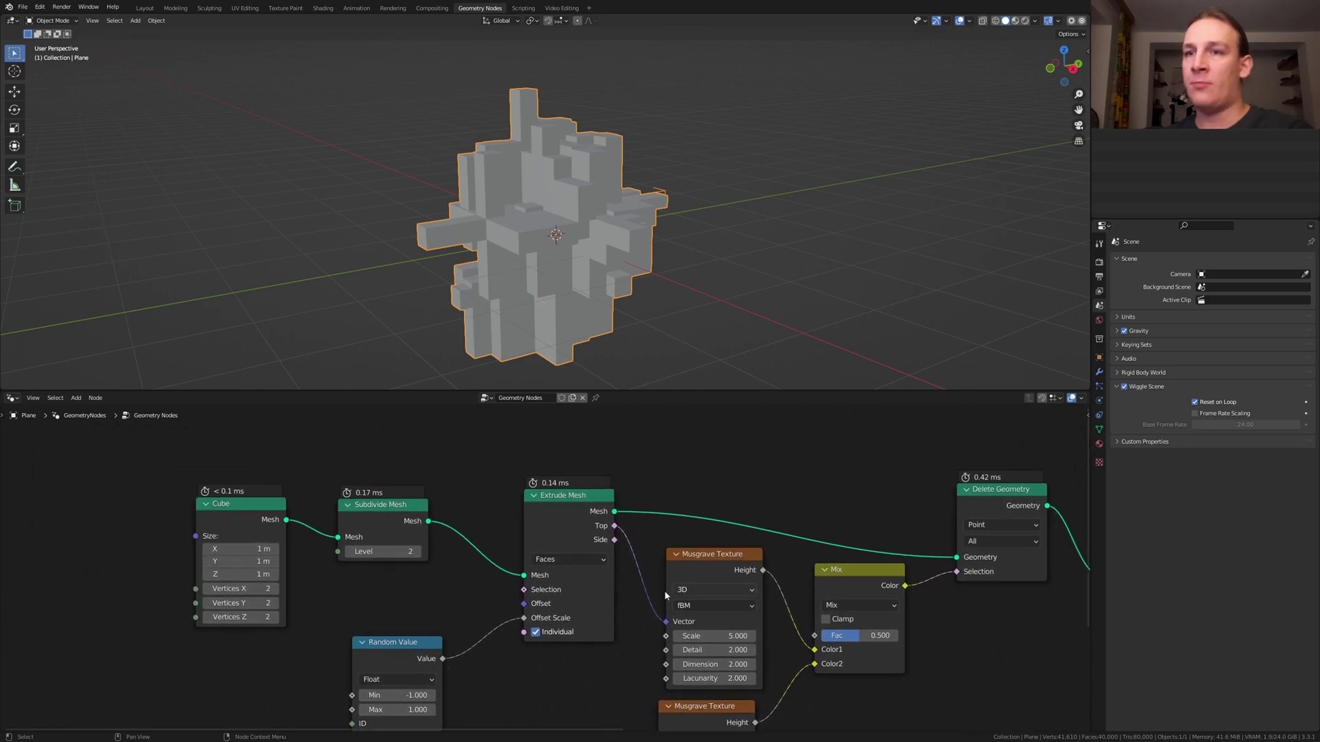
click(417, 552)
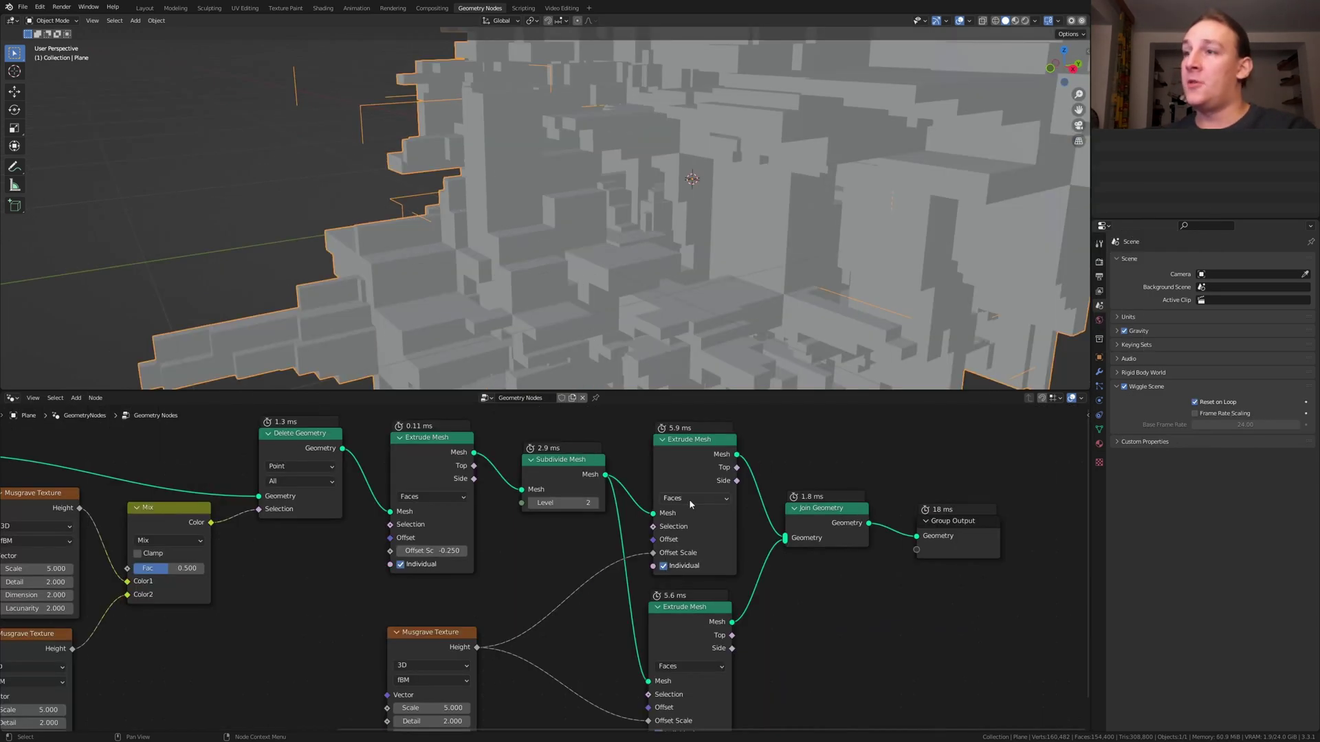
click(664, 566)
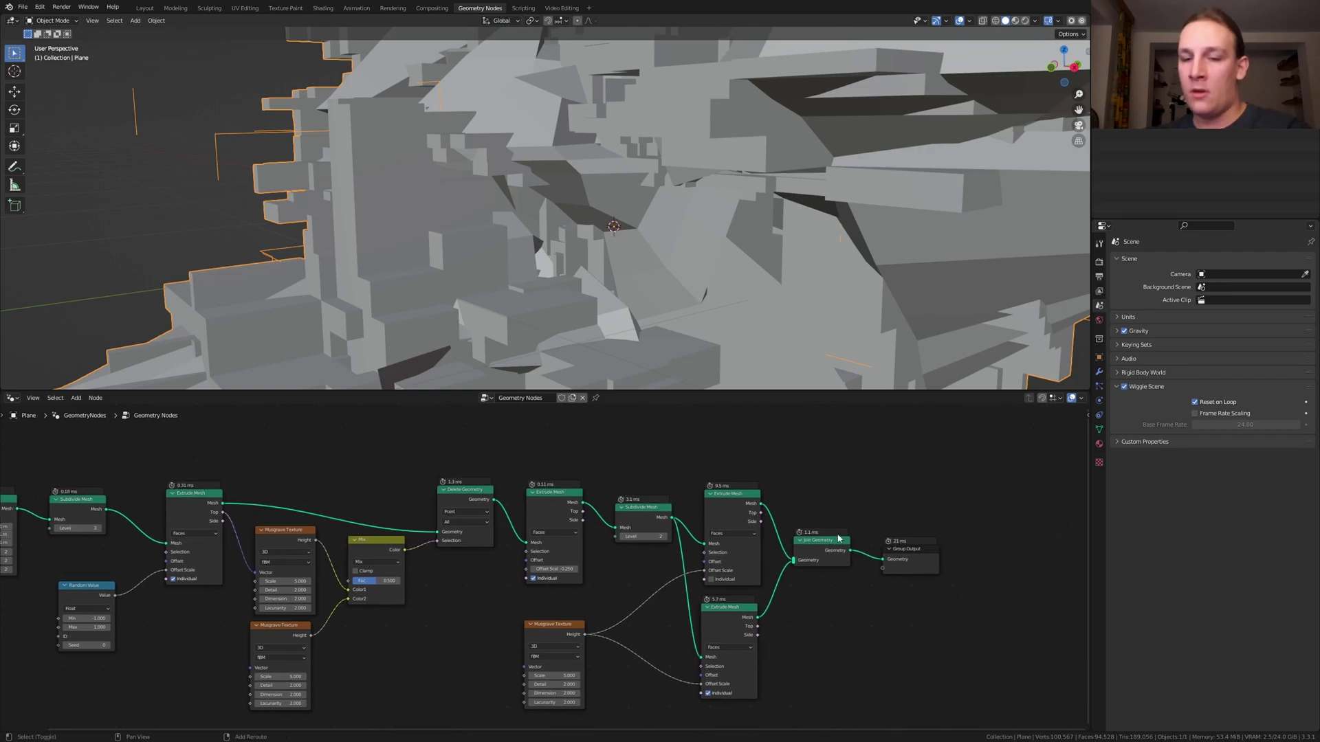
- Insert a Set Material node between the upper Extrude Mesh and Join Geometry, and place a duplicate on the lower Extrude Mesh's link
key(shift+a)
click(825, 513)
text(set m)
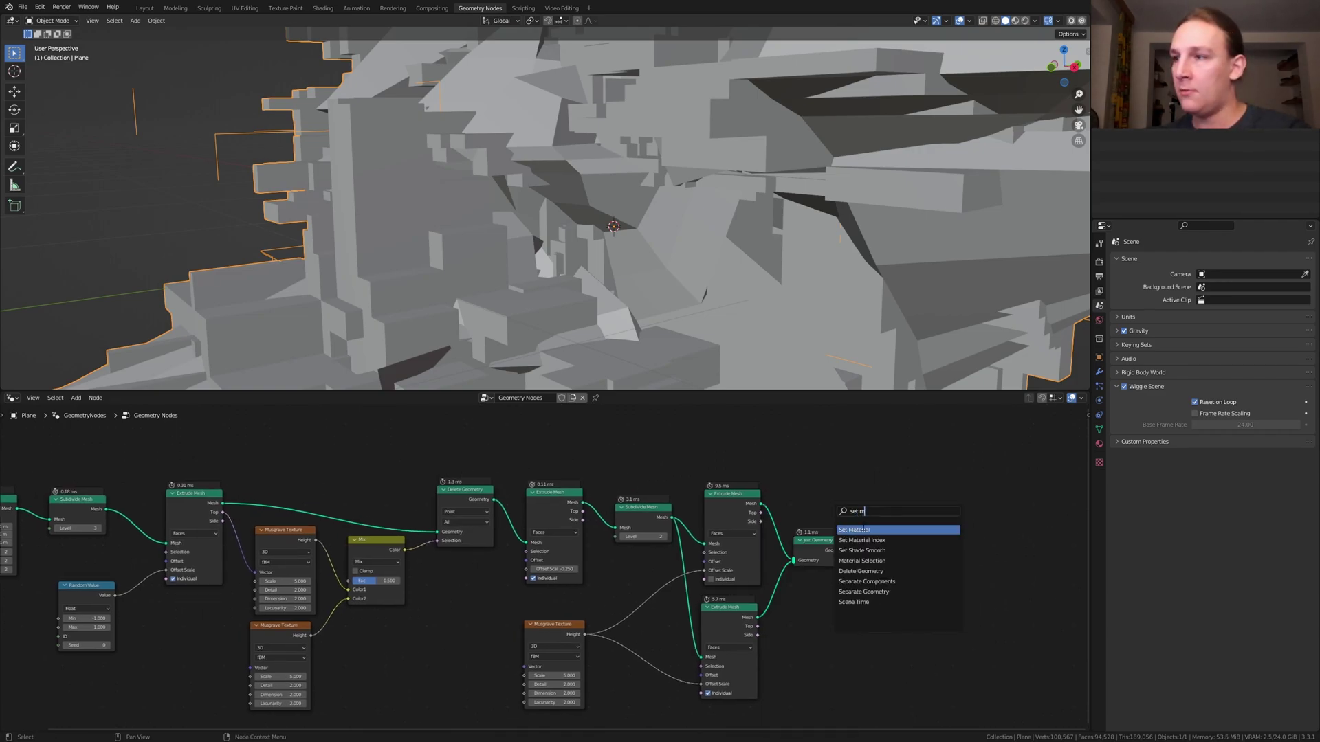
click(859, 529)
click(818, 520)
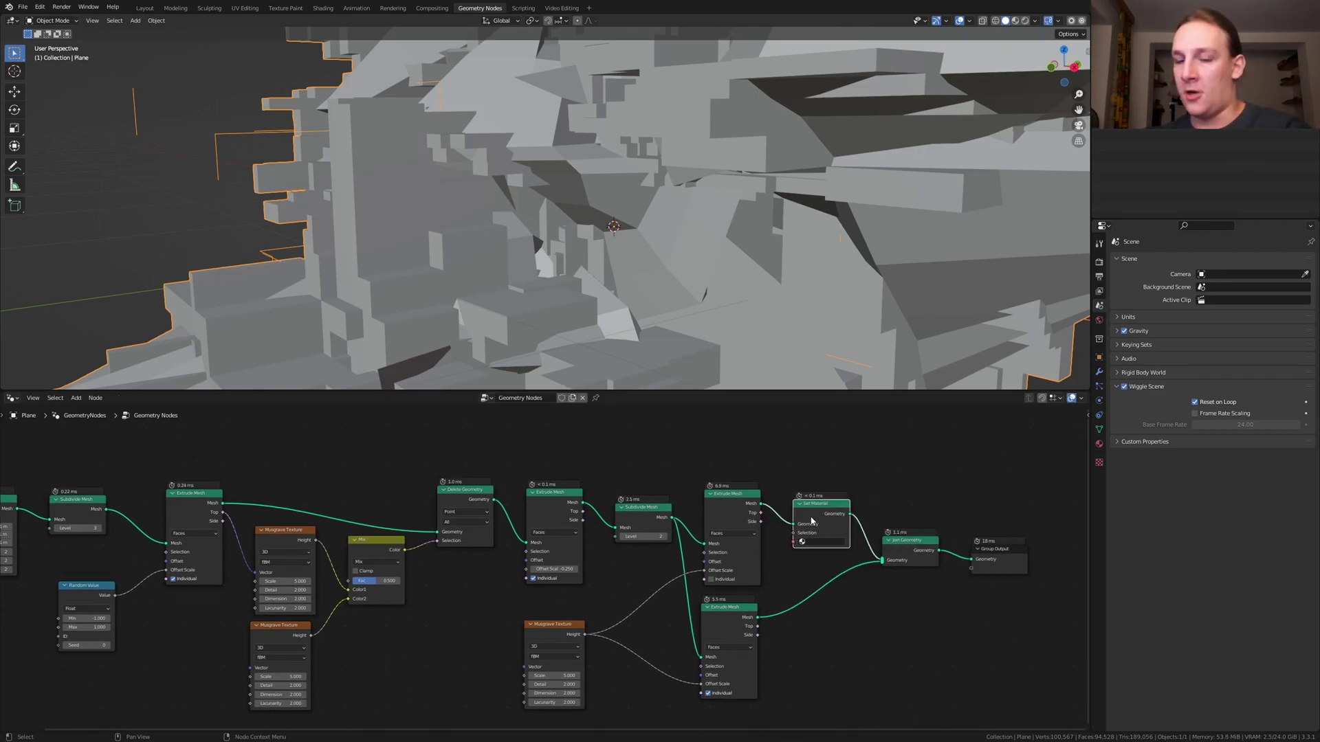
key(shift+d)
click(817, 591)
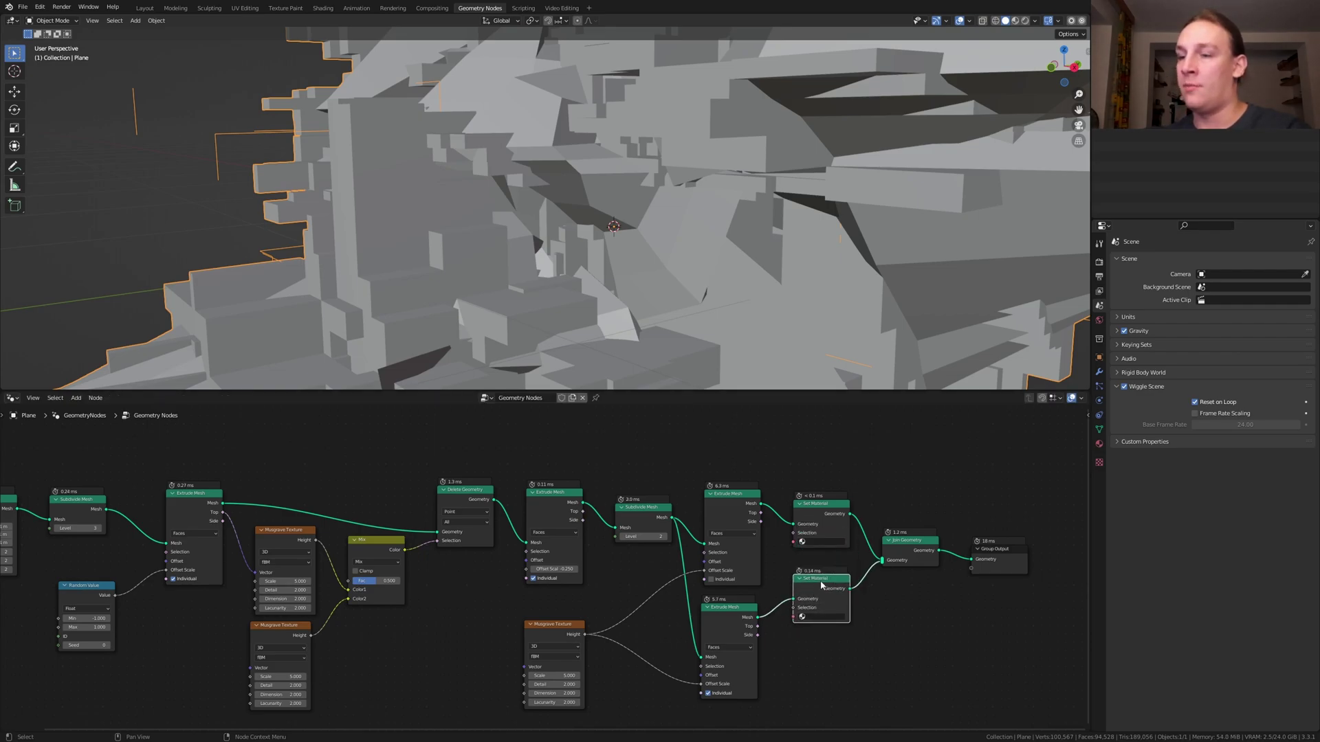
- Create a new material on the plane, then add a second material slot with its own new material
click(1098, 443)
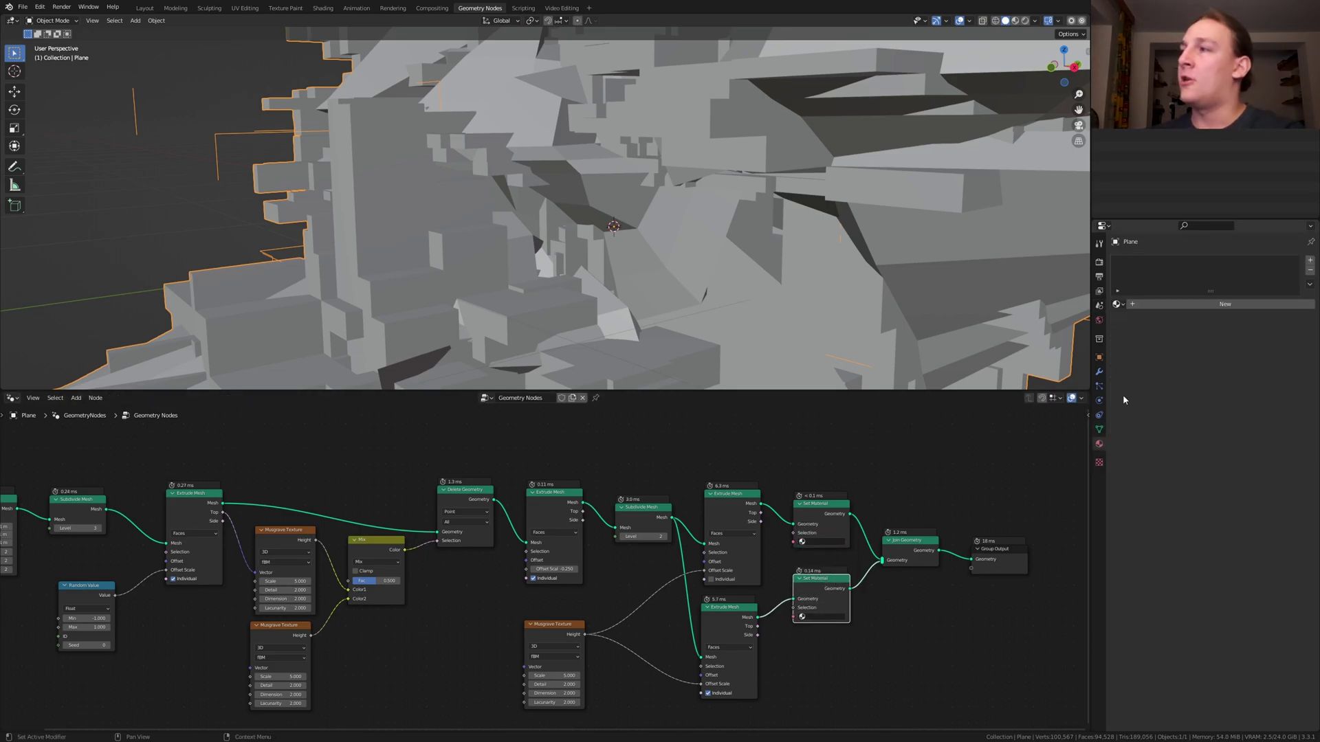
click(1244, 303)
click(1309, 261)
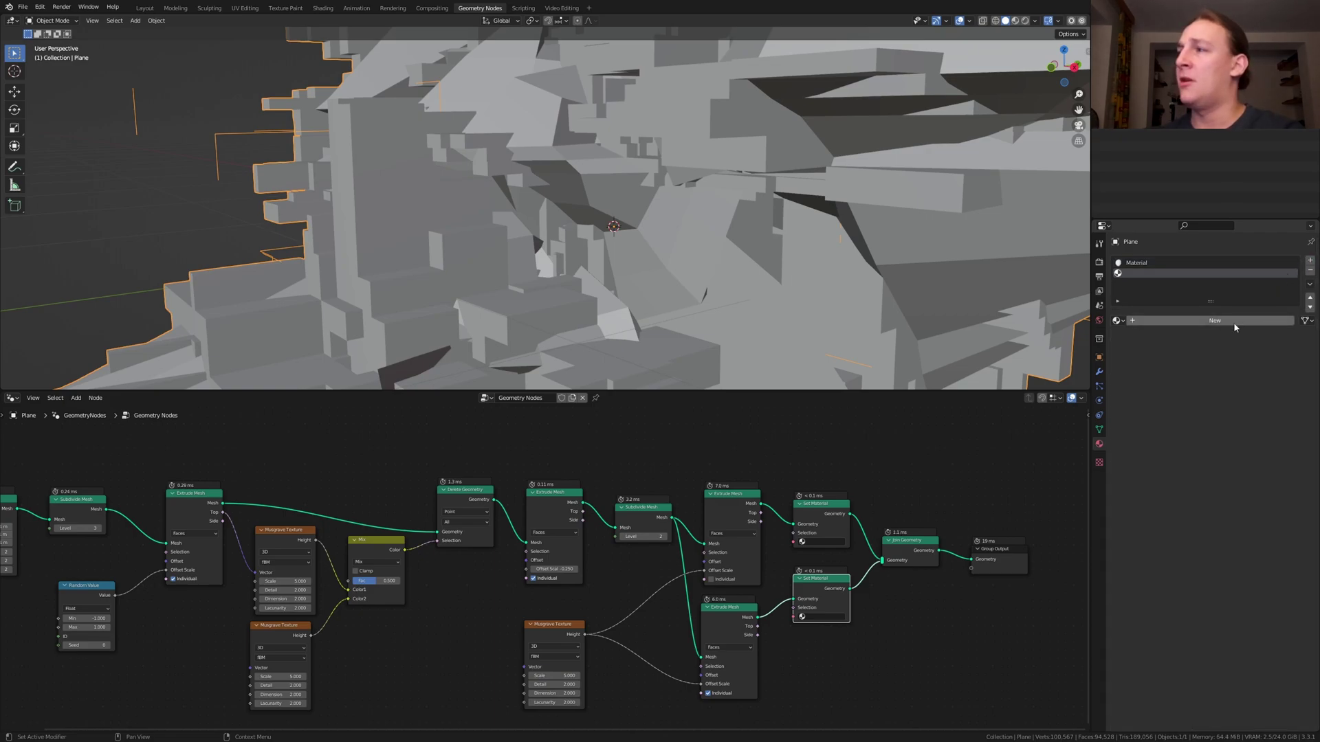
click(1232, 321)
- Assign Material to the upper Set Material node and Material.001 to the lower one
scroll(812, 555, up, 2)
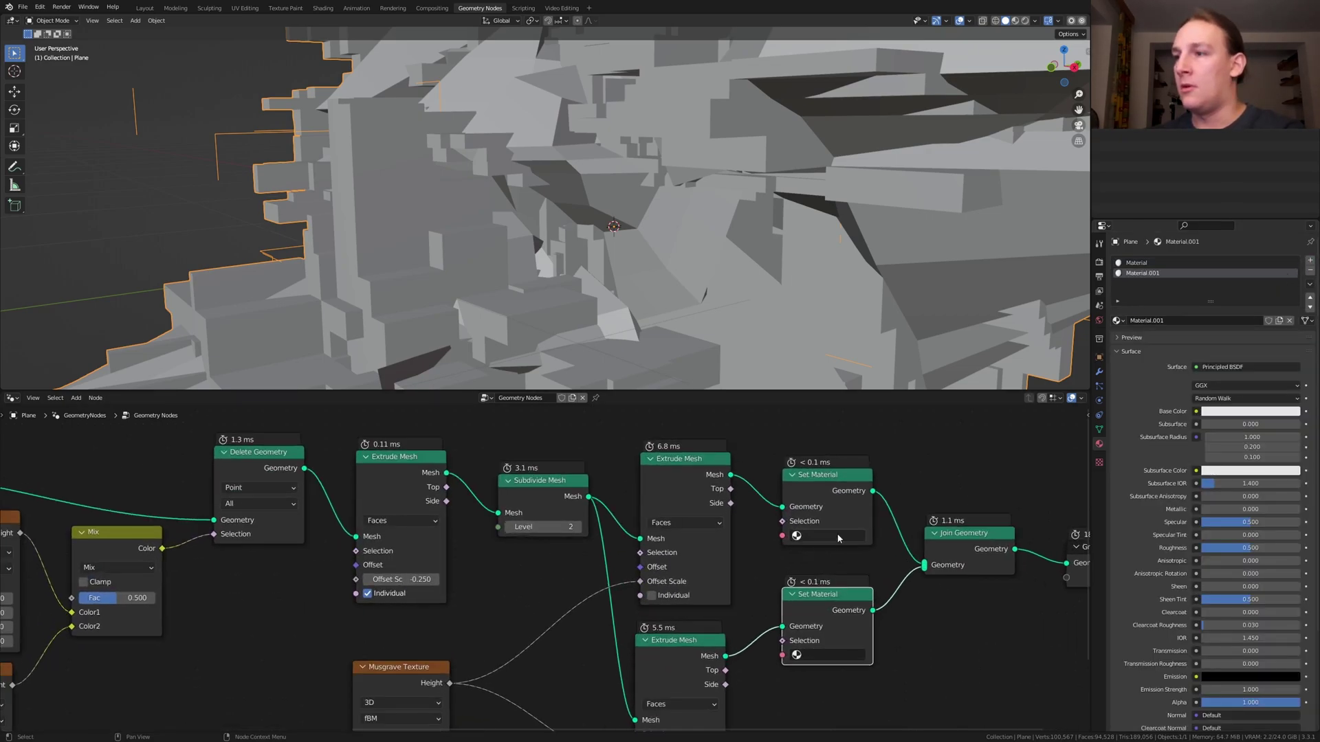
click(825, 536)
click(837, 554)
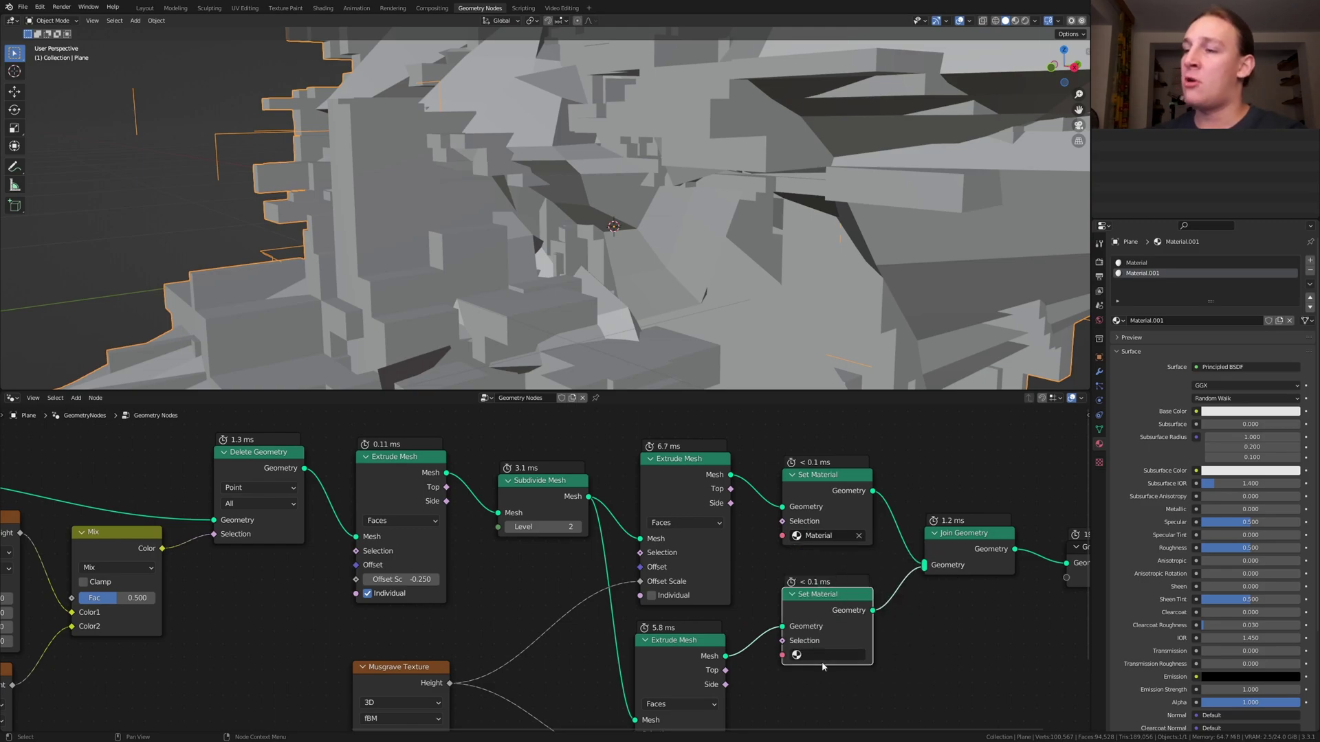
click(825, 657)
click(841, 534)
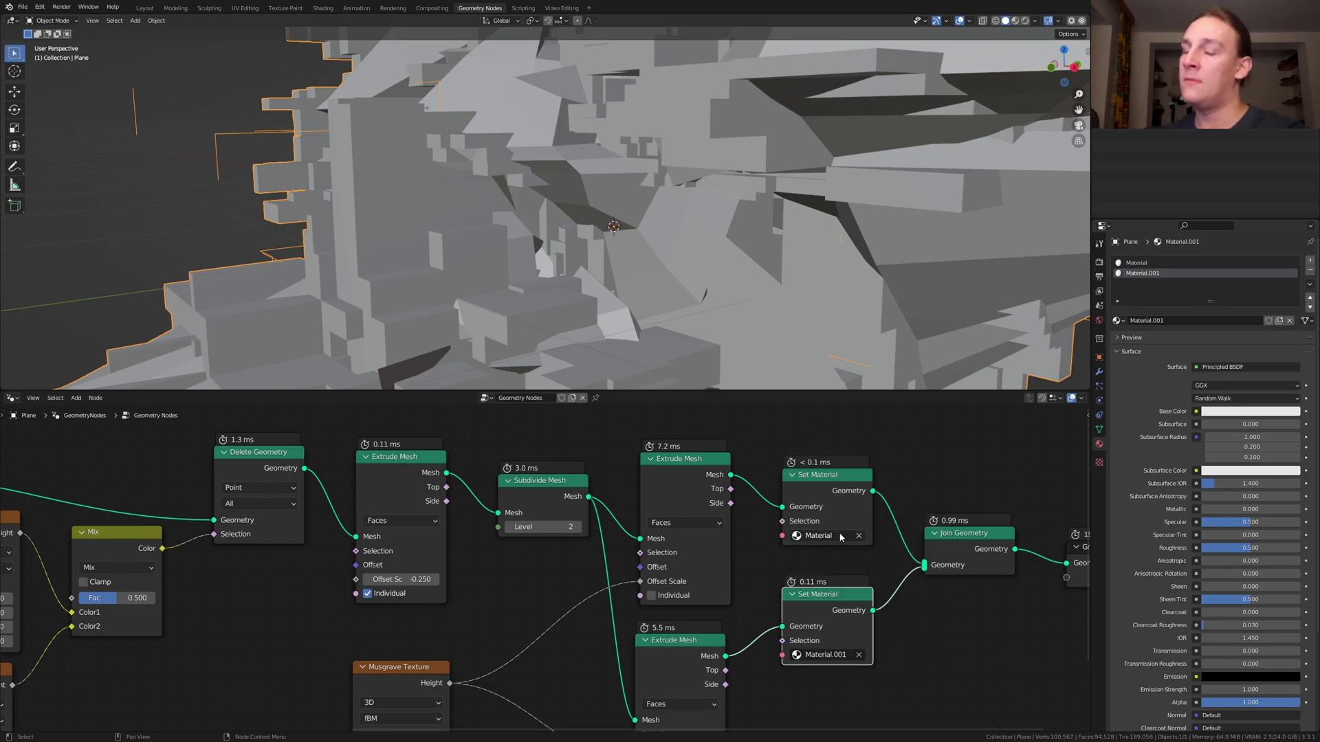
key(ctrl+s)
key(Escape)
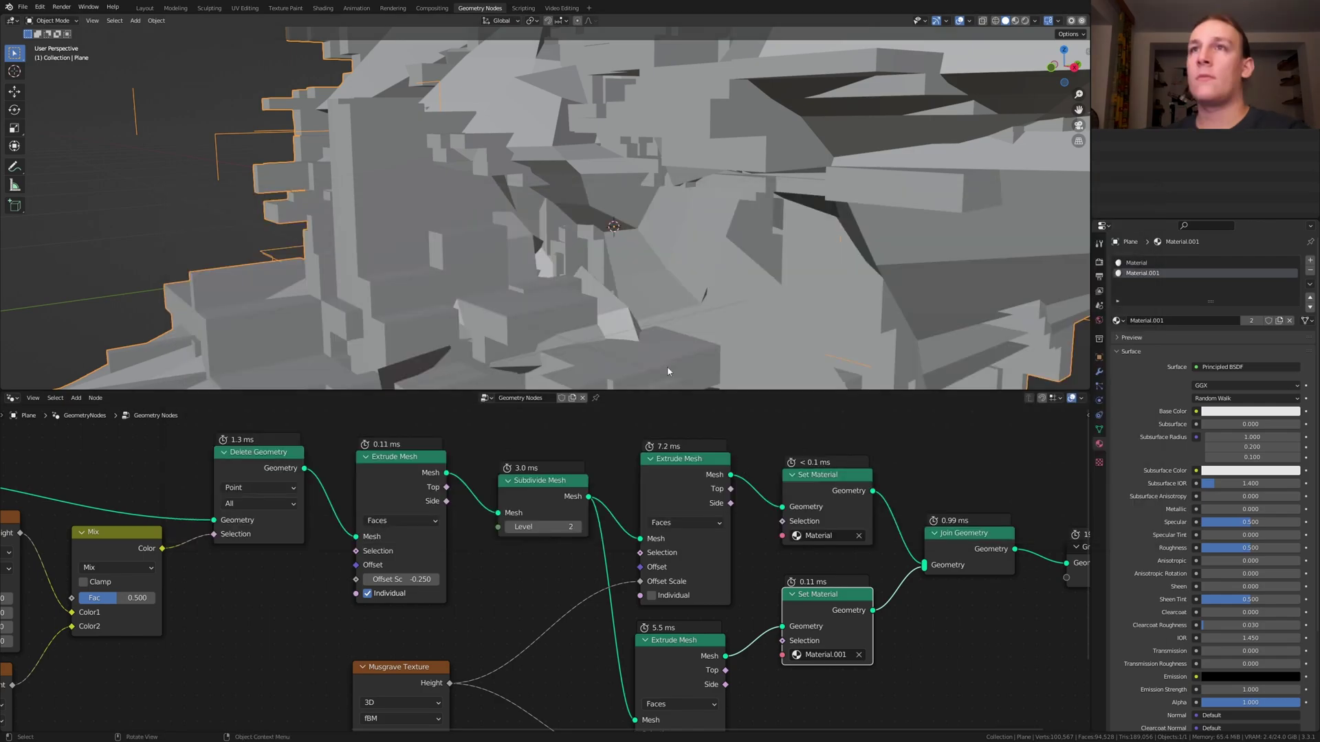
- Switch to the Shading workspace with rendered viewport shading, and replace the world's environment image with a Sky Texture
click(323, 8)
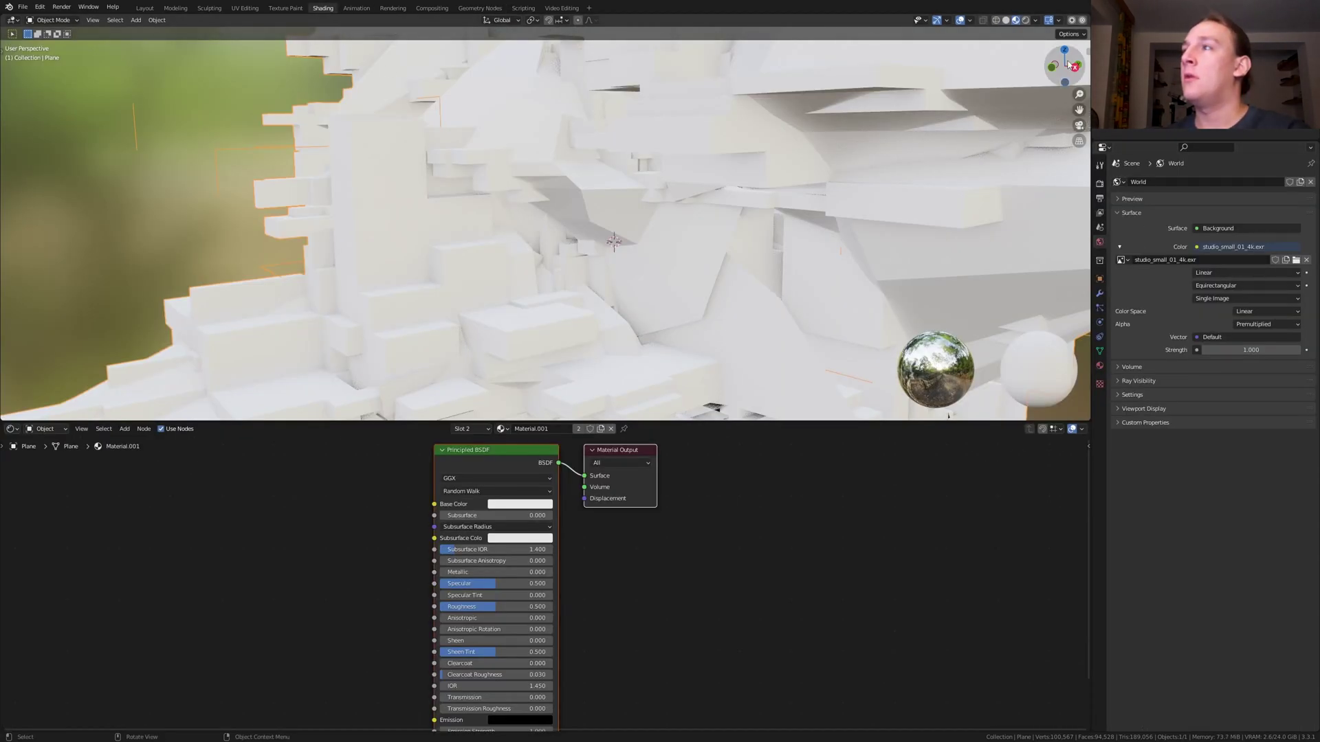
click(1027, 20)
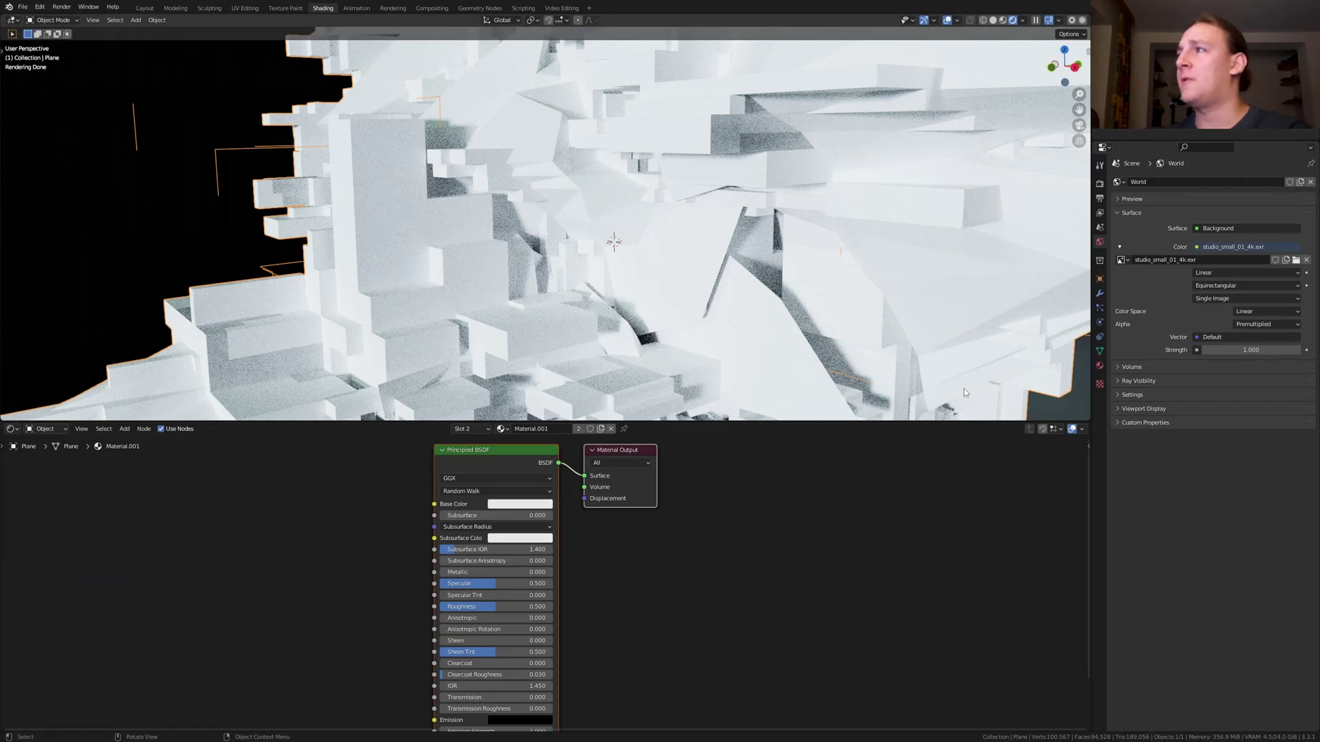
click(1213, 248)
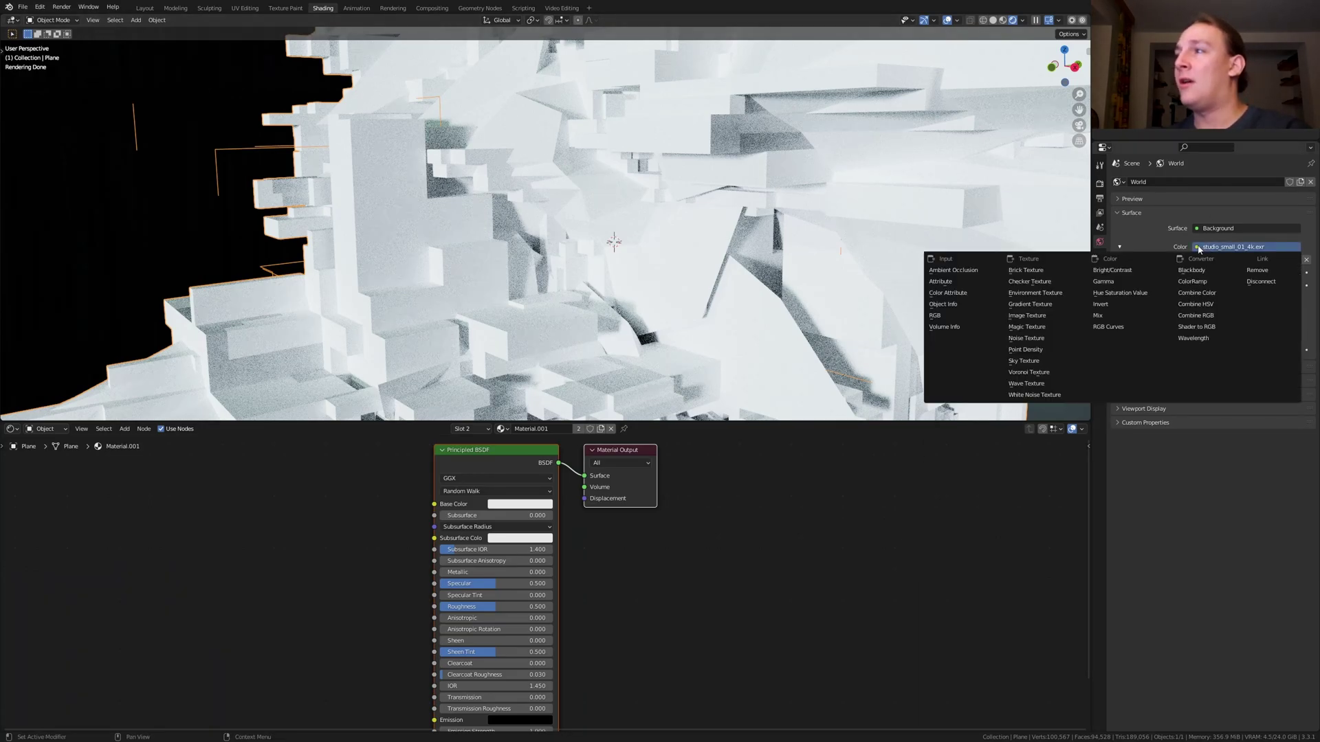
click(1057, 363)
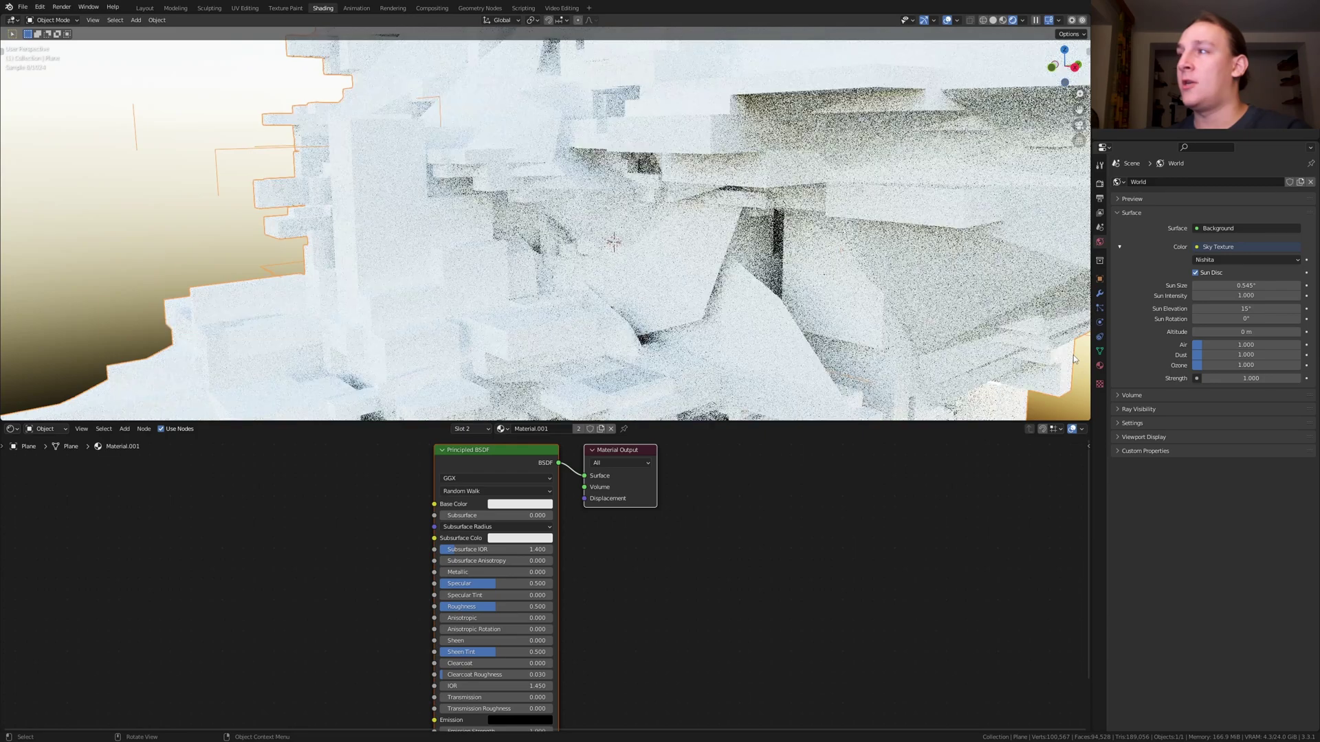
- Set the Sky Texture's sun elevation to 5° and its Air, Dust and Ozone values to 3
click(1238, 310)
text(5)
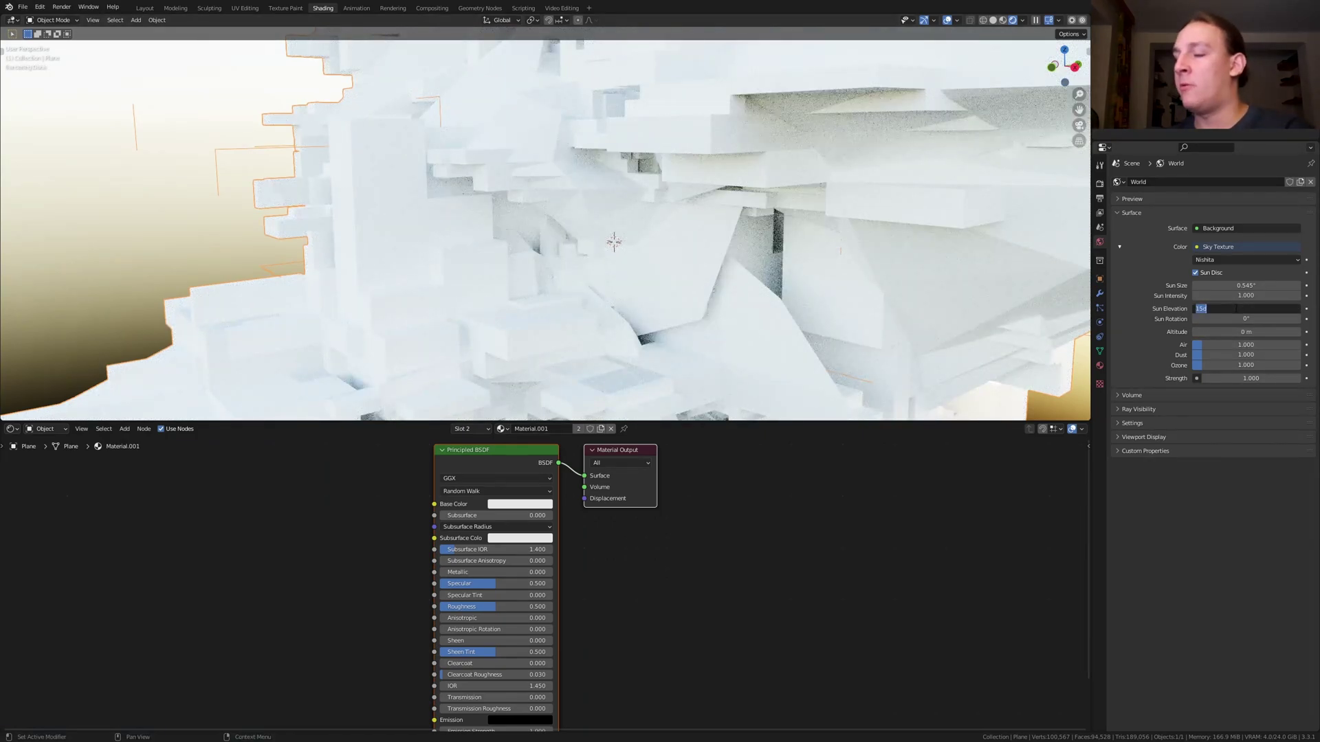
key(Return)
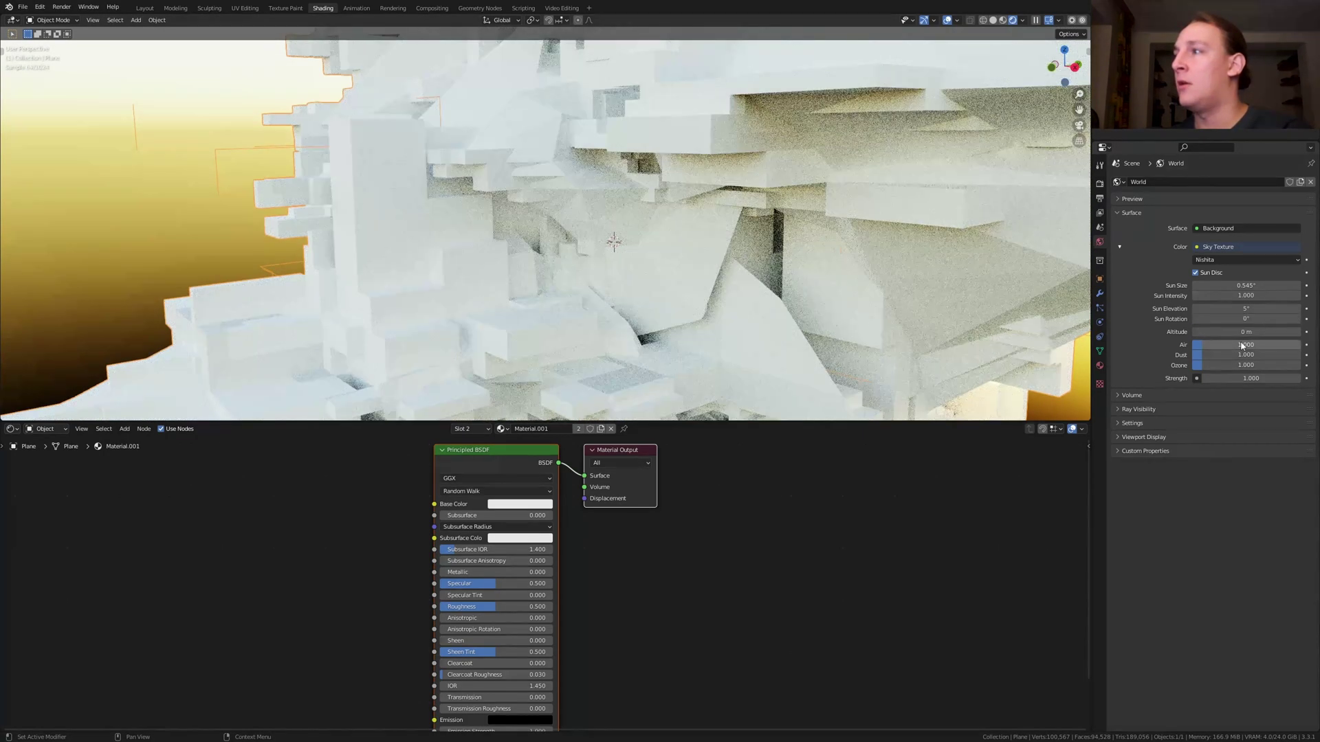
drag(1242, 344, 1243, 366)
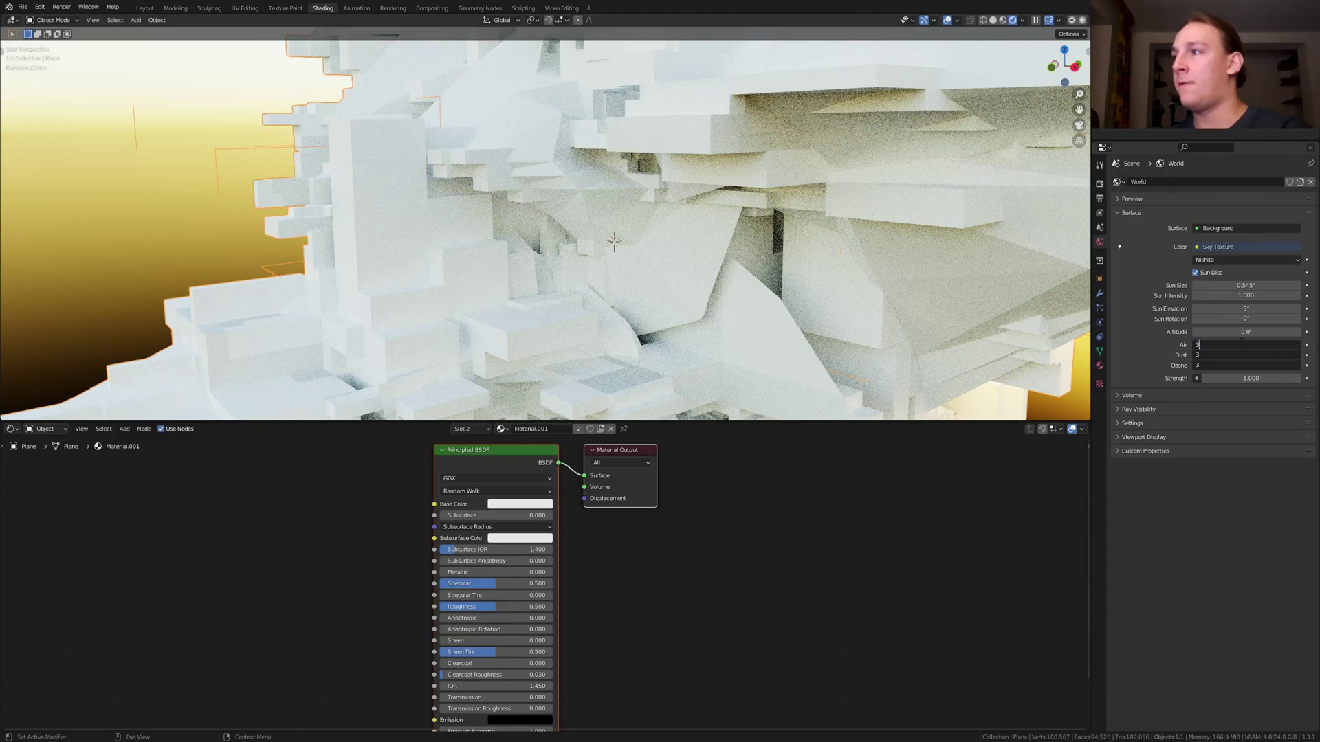
text(3)
key(Return)
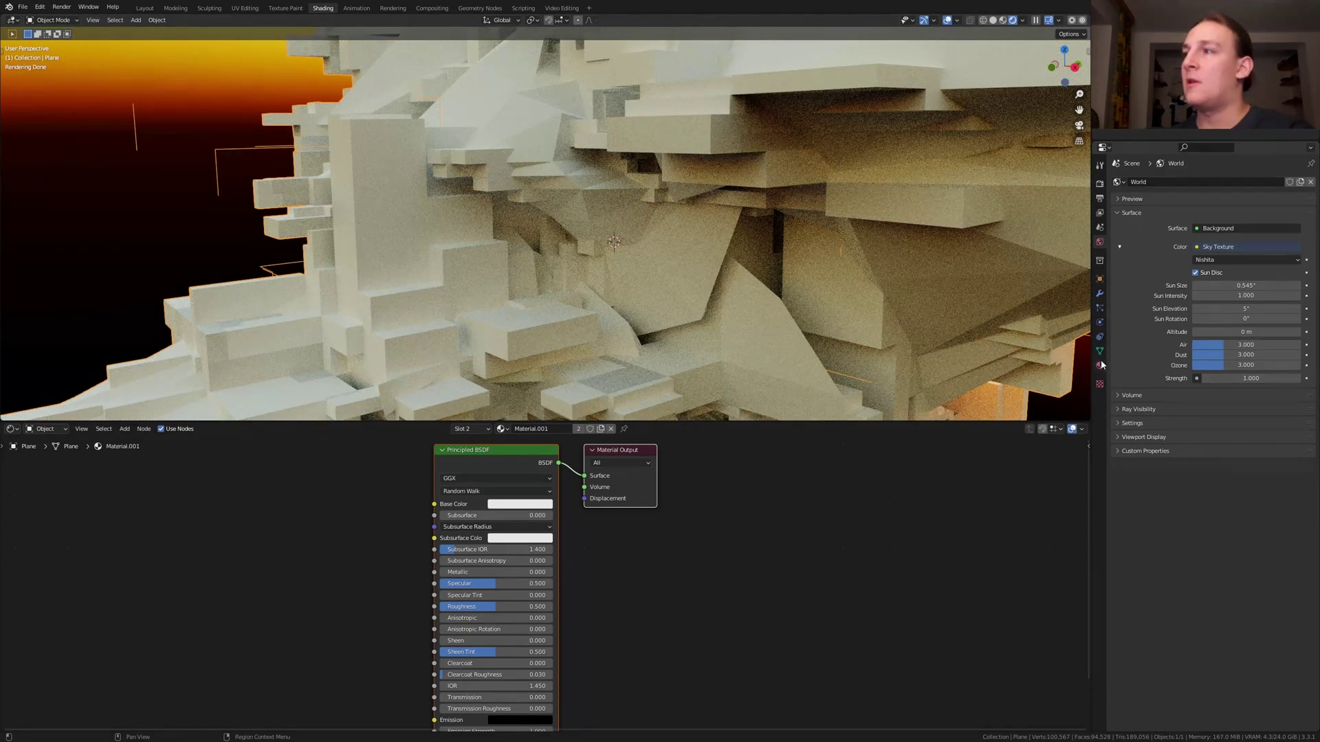
- In the first material, replace the Principled BSDF with a Subsurface Scattering shader linked to Surface, and colour it light cyan
click(1100, 365)
click(1138, 184)
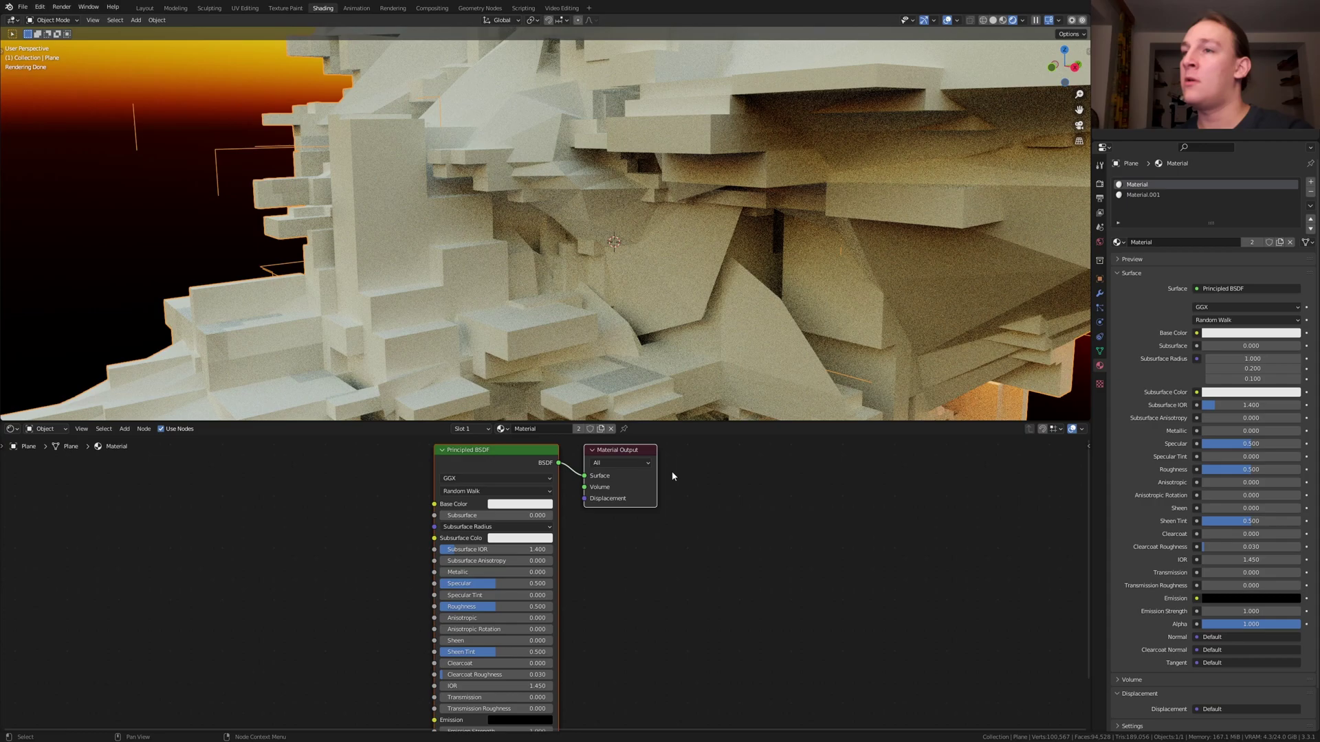
key(x)
key(shift+a)
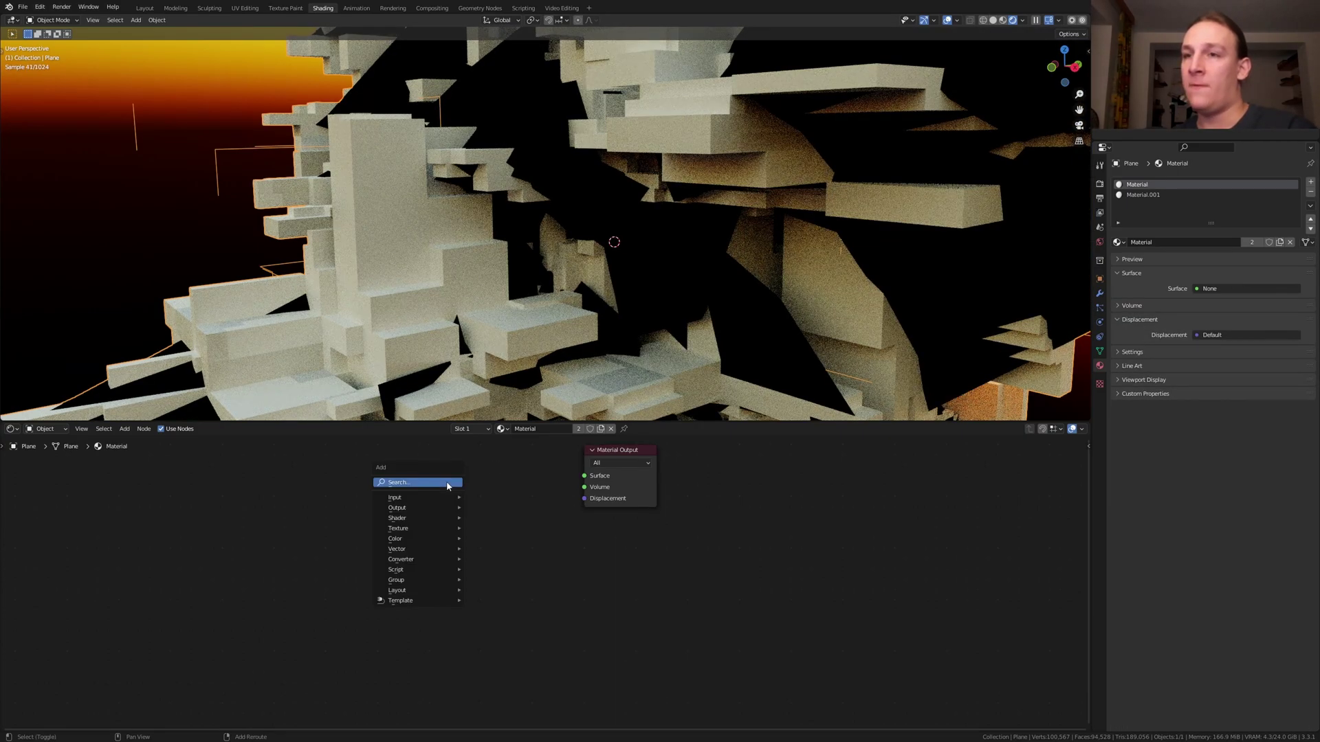
text(sub)
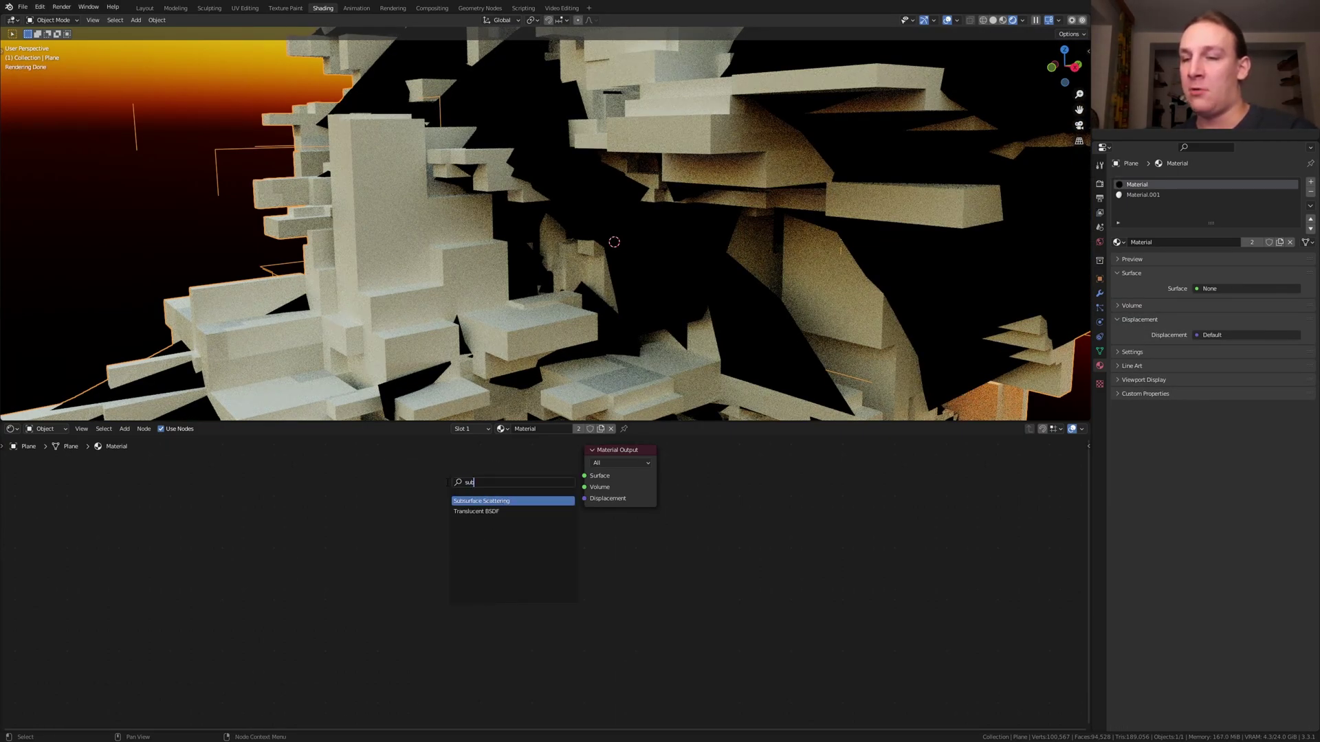
key(Return)
click(426, 507)
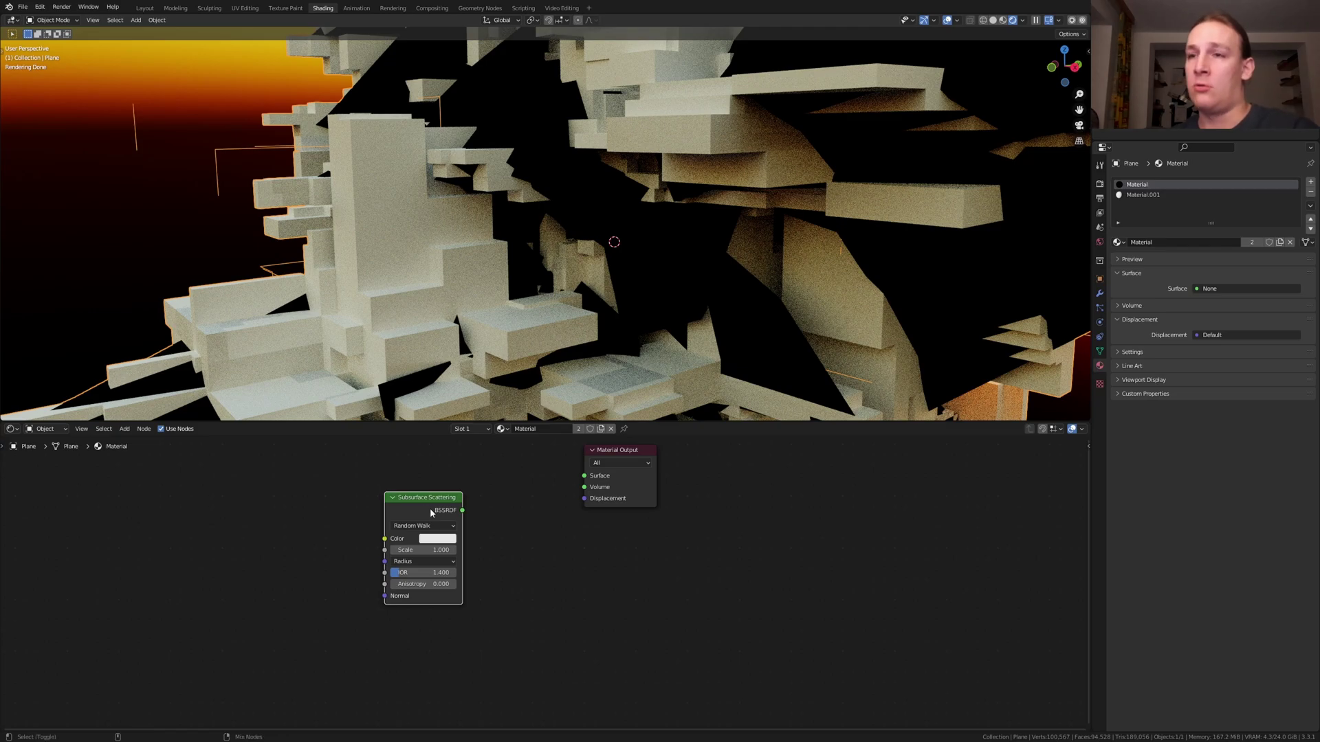
ctrl+shift+click(431, 508)
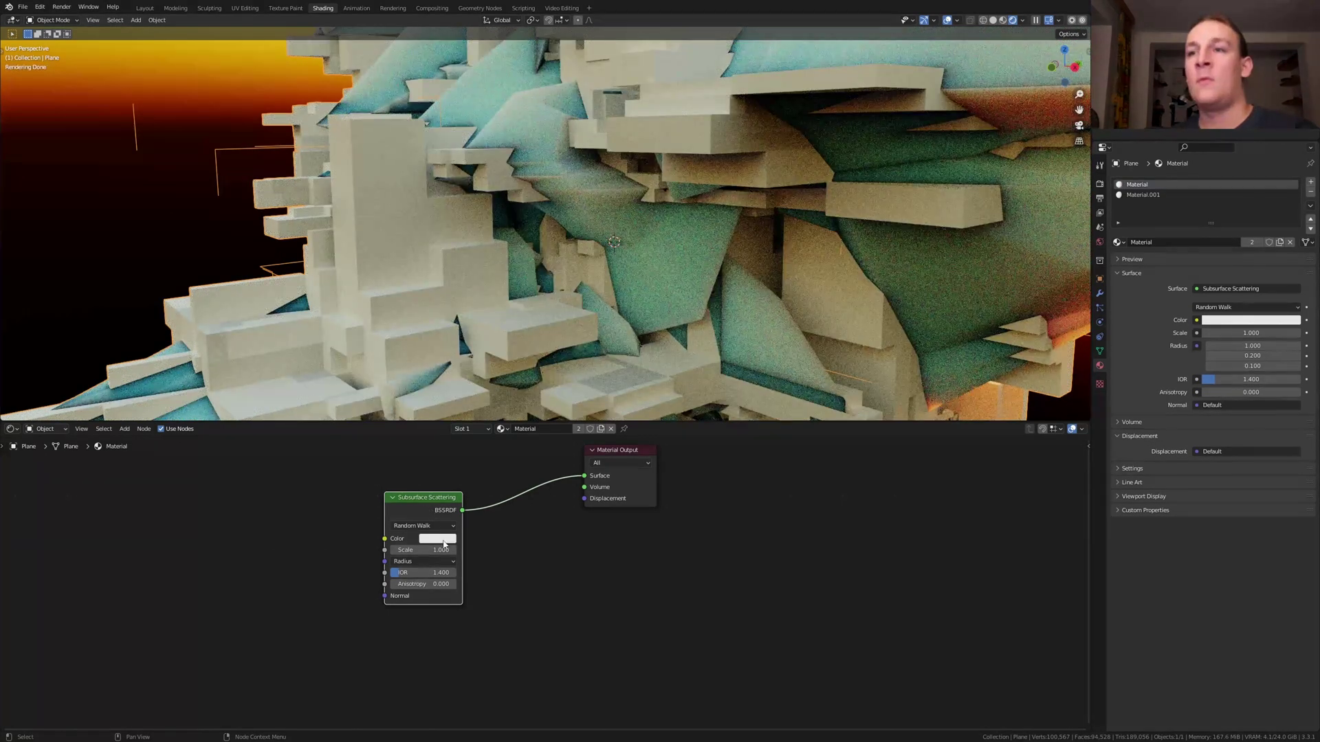
click(437, 538)
click(465, 413)
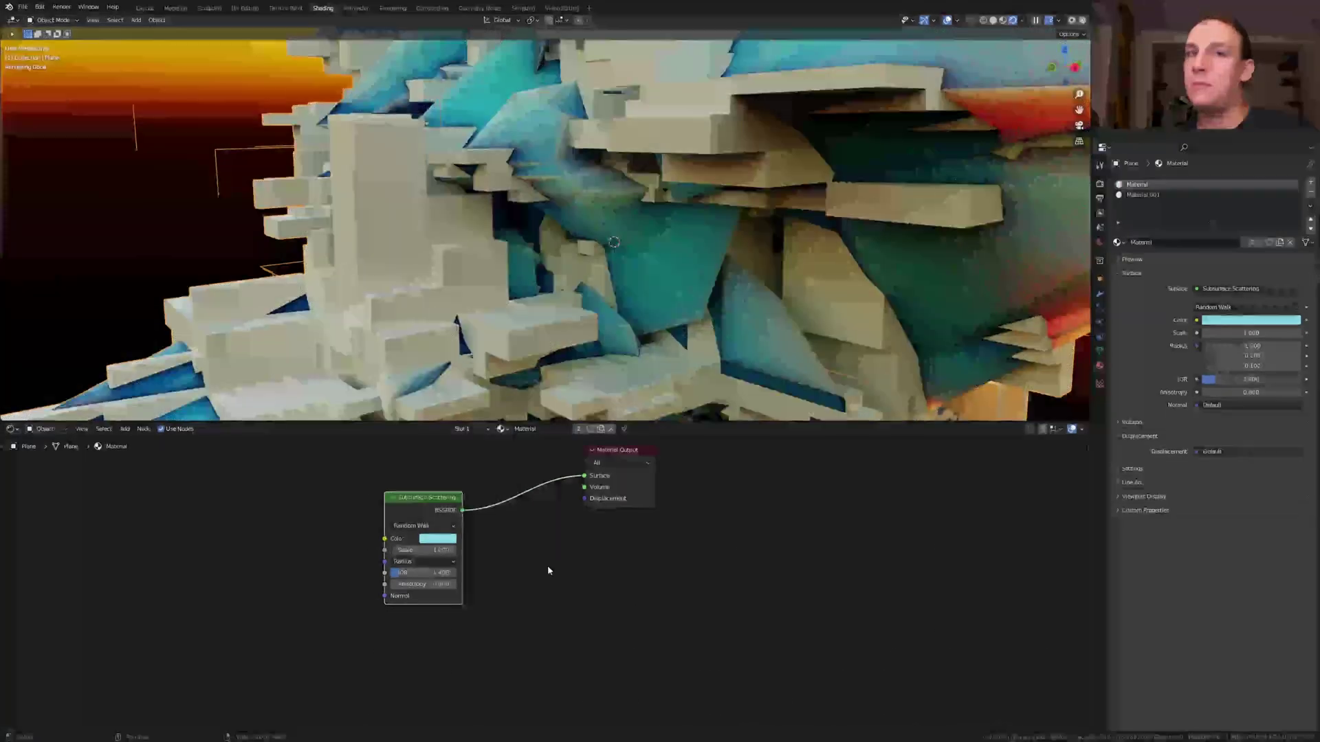
- In Material.001, replace the Principled BSDF with a Glass BSDF linked to the Material Output's Surface
click(1148, 194)
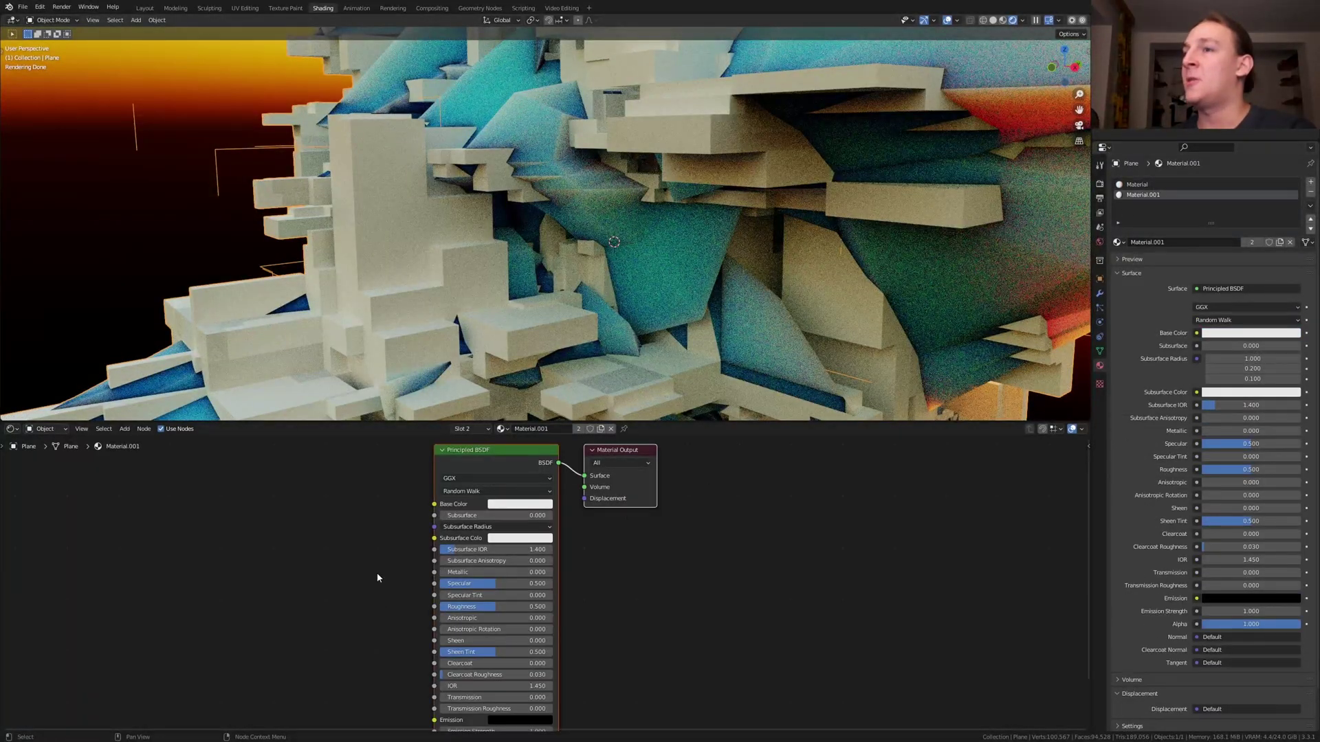
click(496, 466)
key(x)
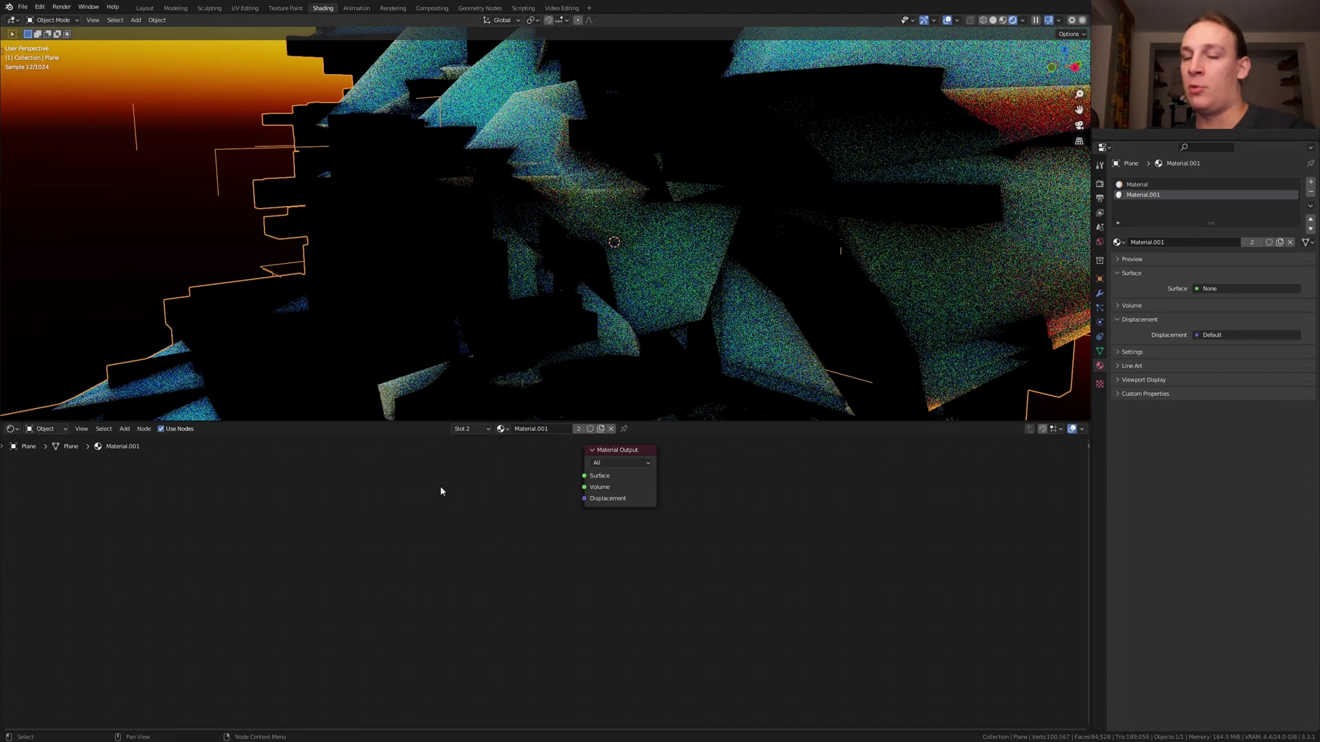
key(shift+a)
text(g)
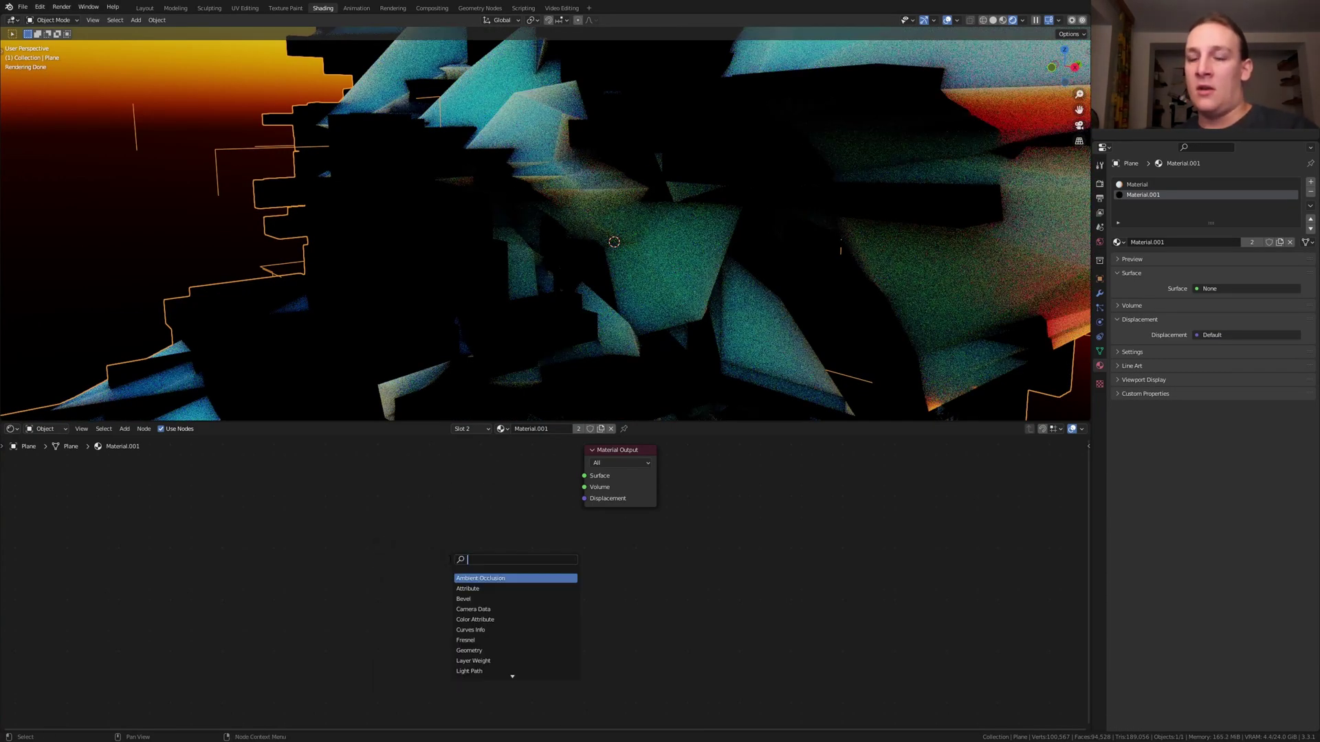
text(l)
key(Return)
click(468, 482)
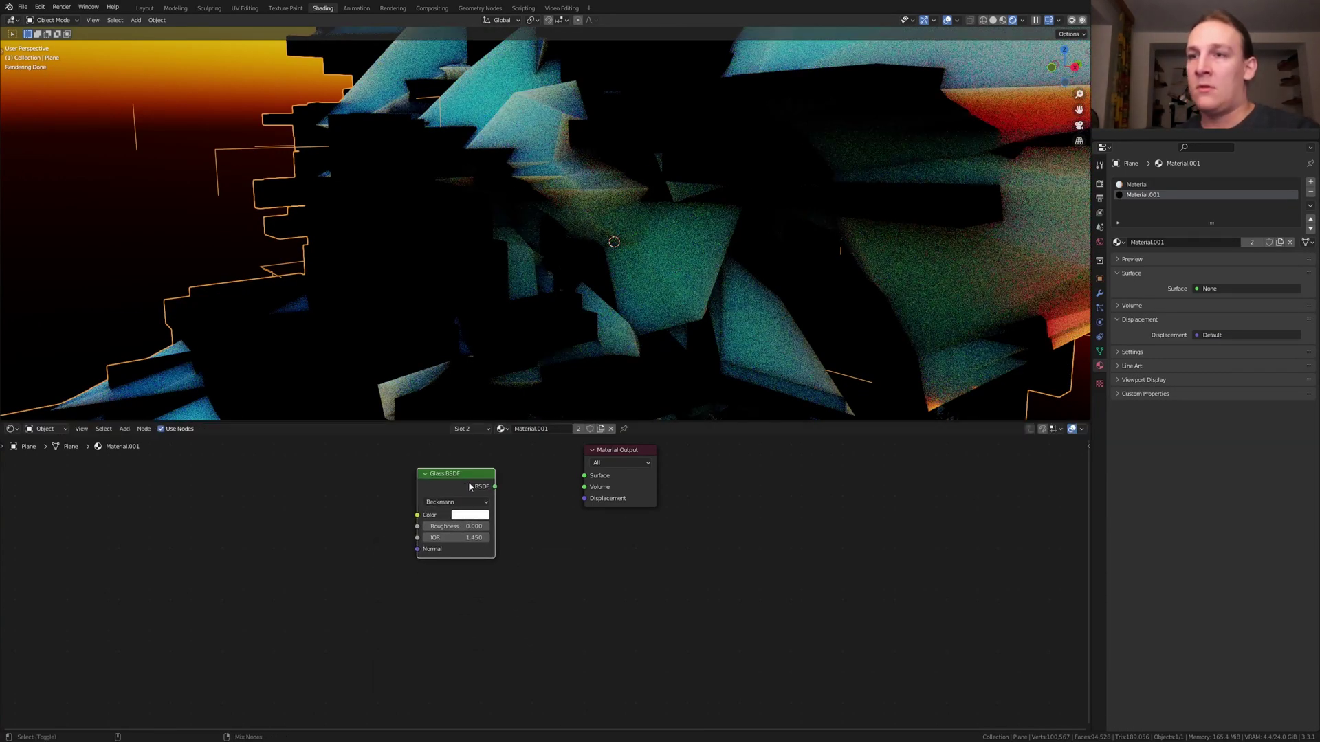
ctrl+shift+click(467, 486)
middle_drag(498, 493, 538, 568)
- Set the Glass BSDF's colour to a light cyan
scroll(538, 567, up, 2)
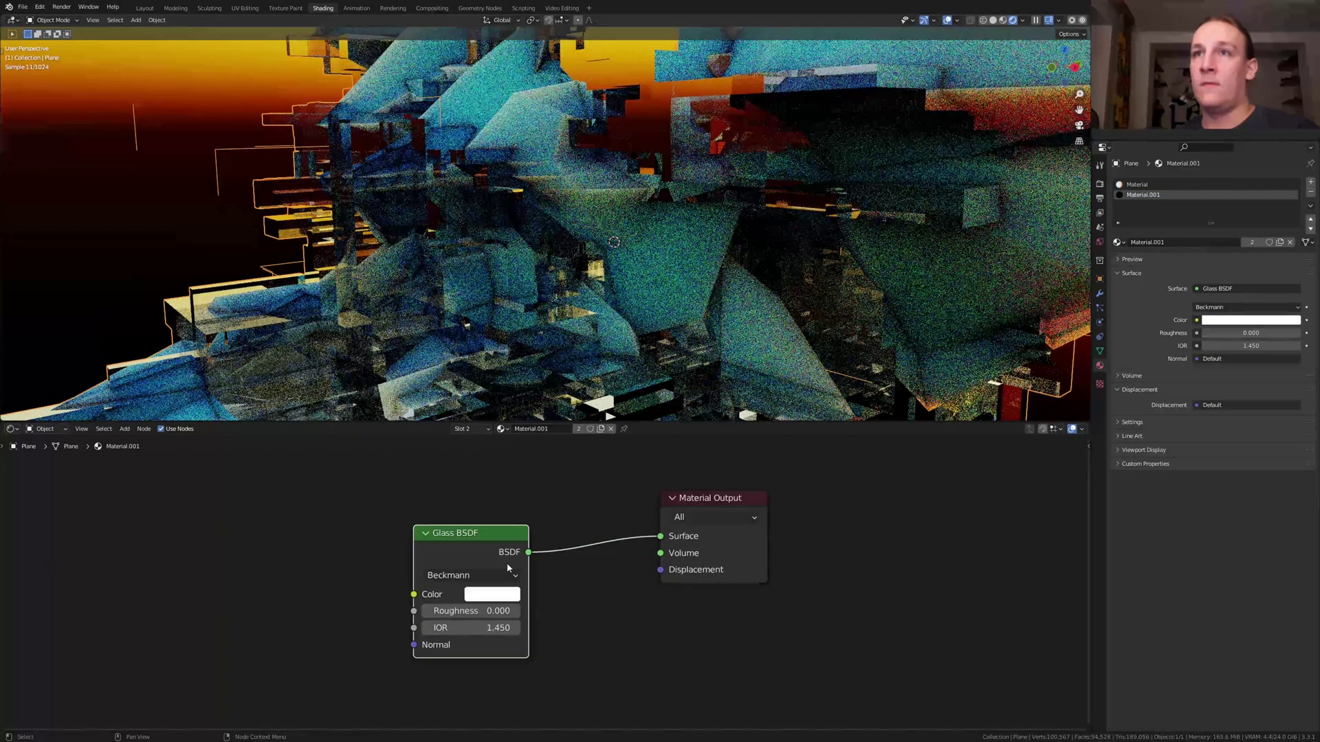
click(492, 594)
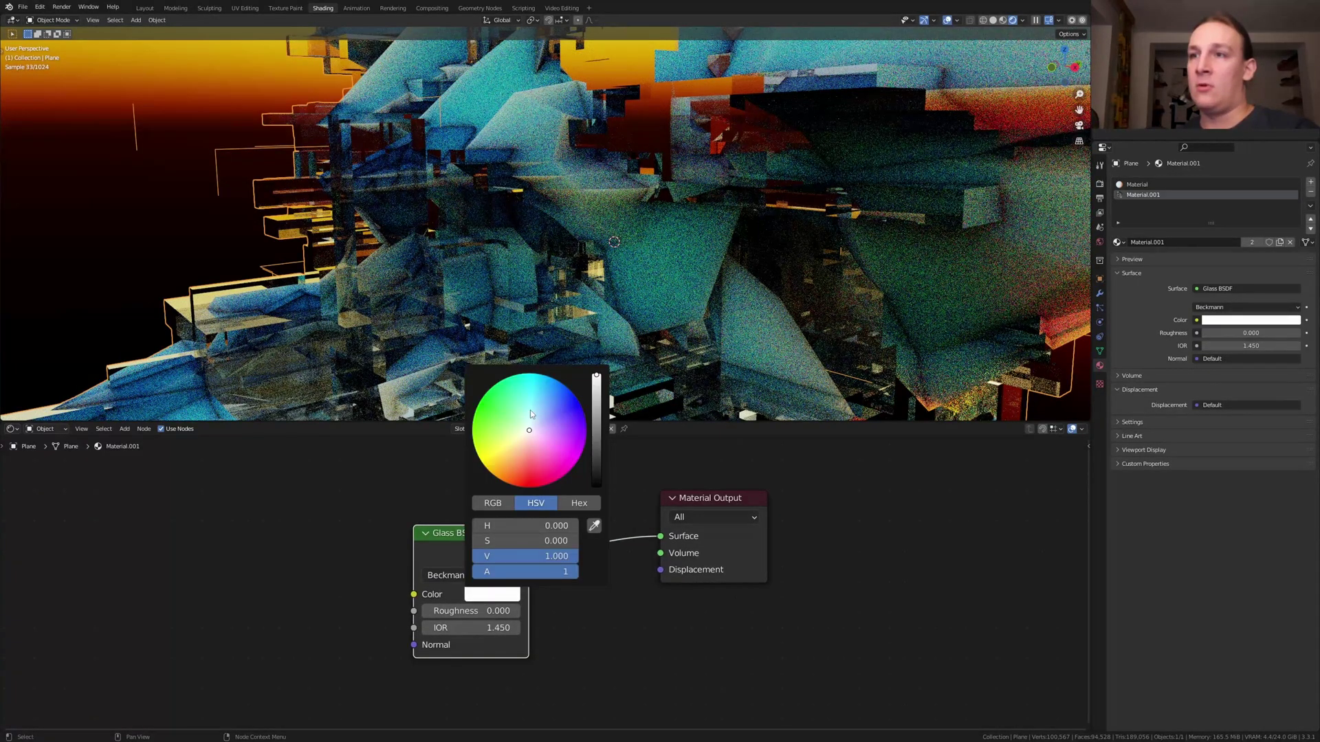
click(530, 410)
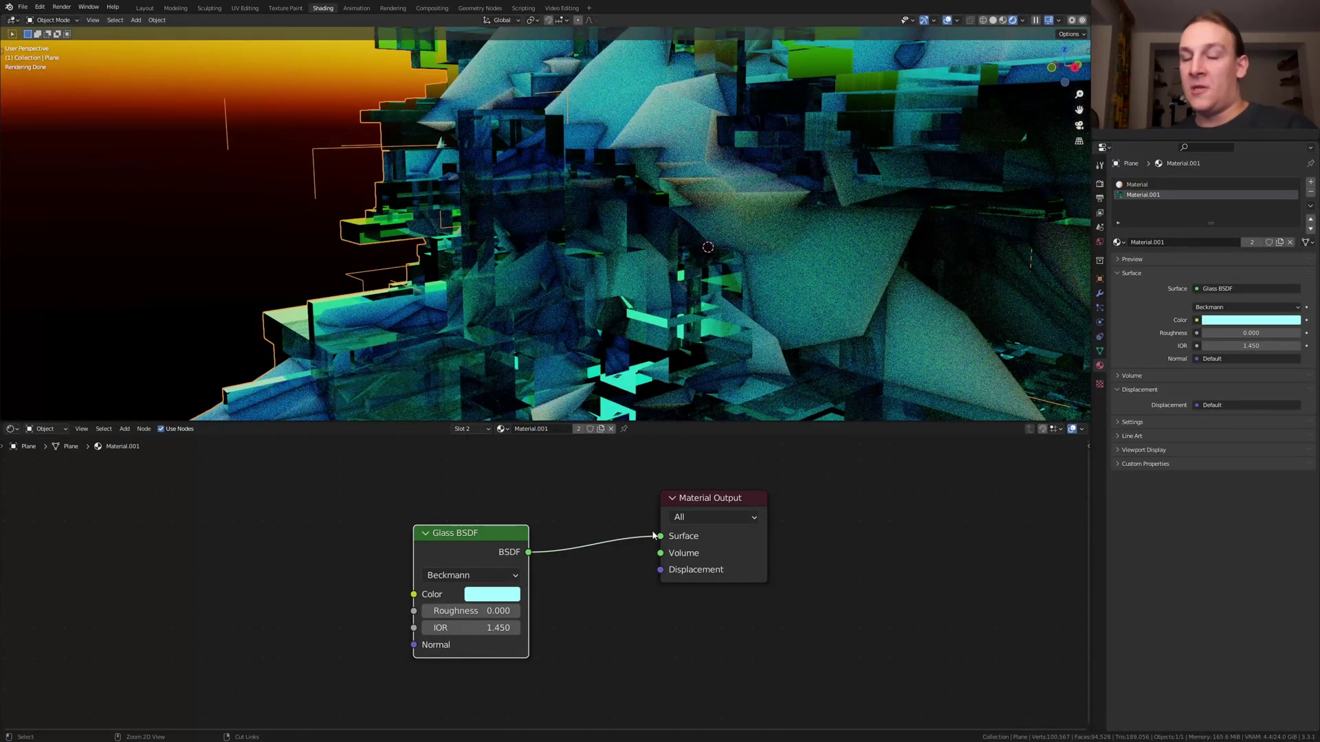
- Save the file, then add a camera in the Layout workspace and align it to the current view
key(ctrl+s)
click(150, 8)
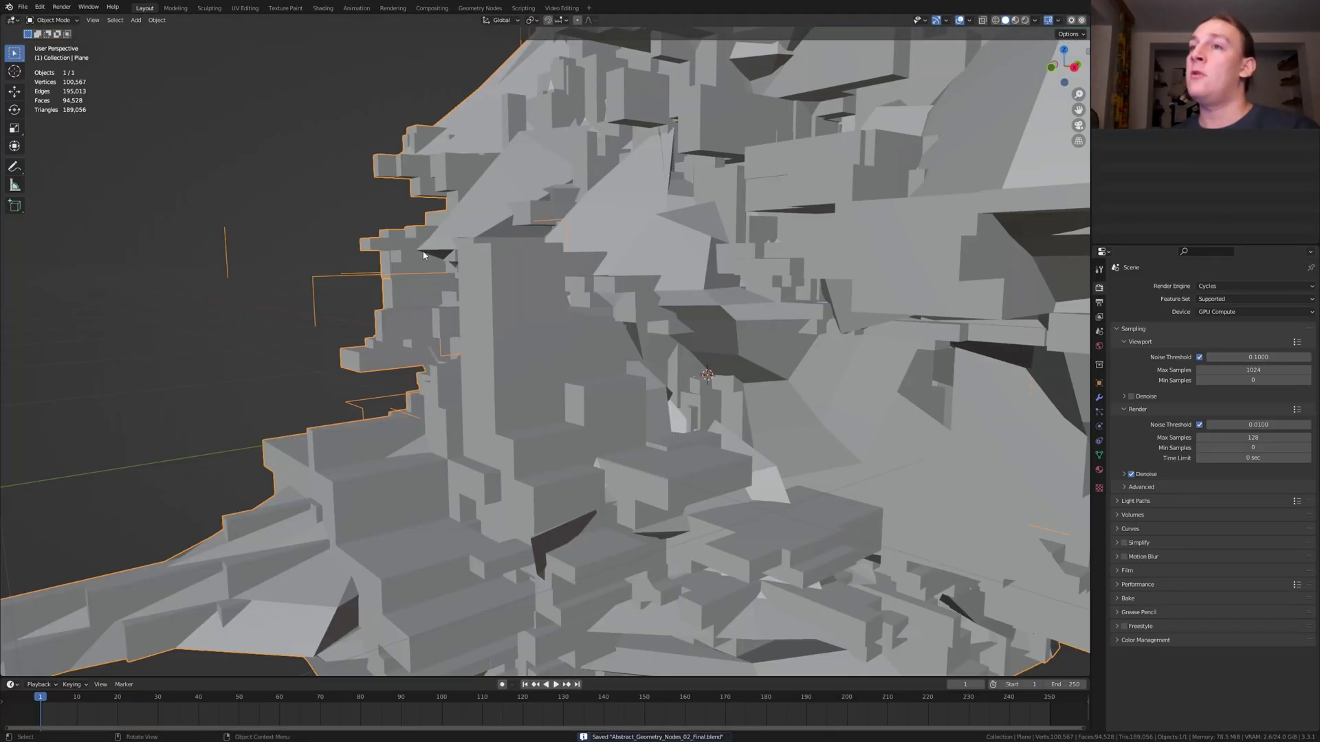
key(shift+a)
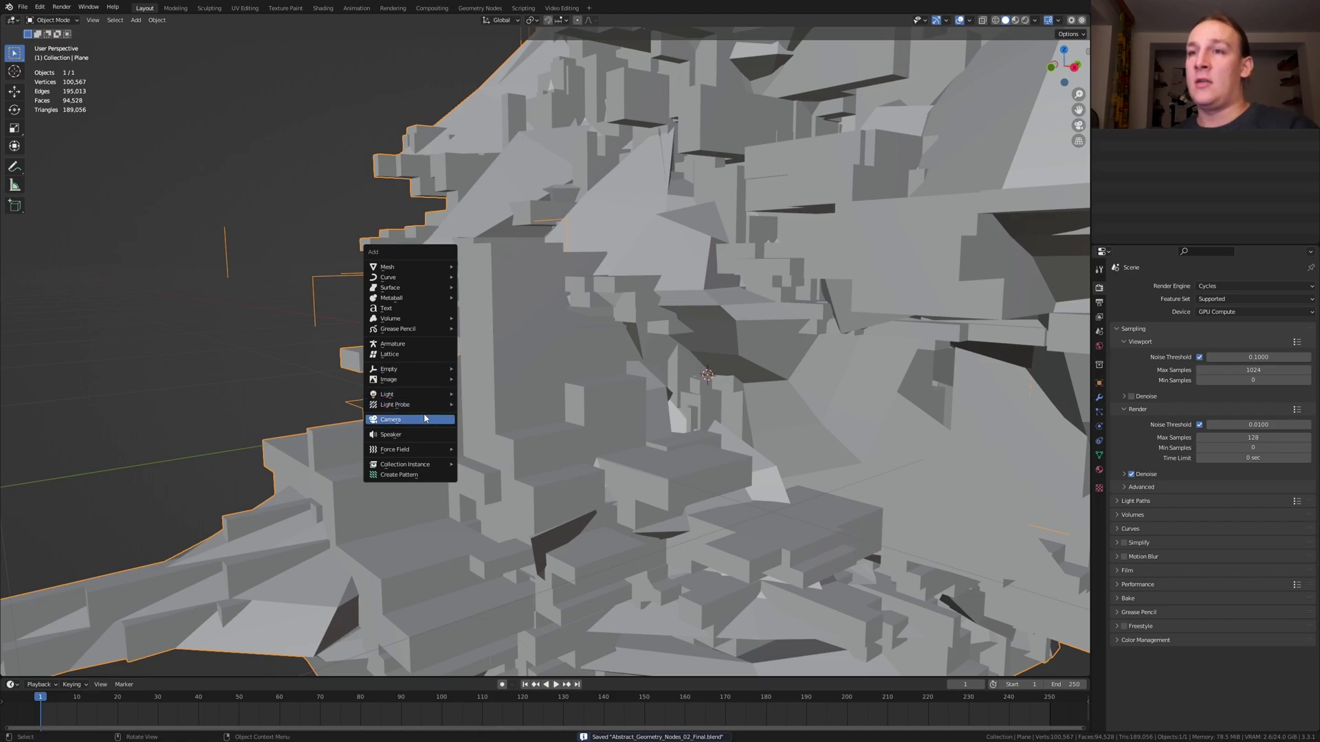
click(451, 421)
key(ctrl+alt+KP_0)
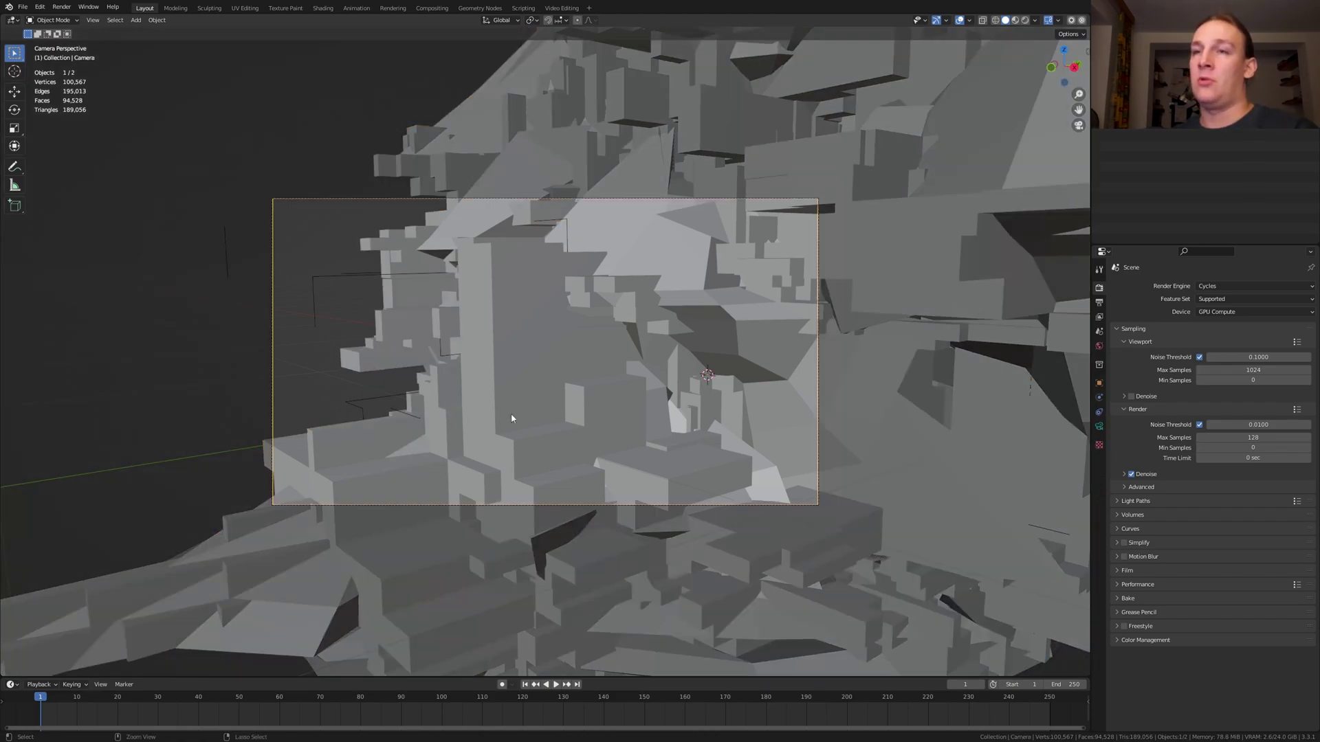
- Pull the camera back along its local Z axis and reposition it to frame the structure's ledge against the sky
key(g)
key(z)
key(z)
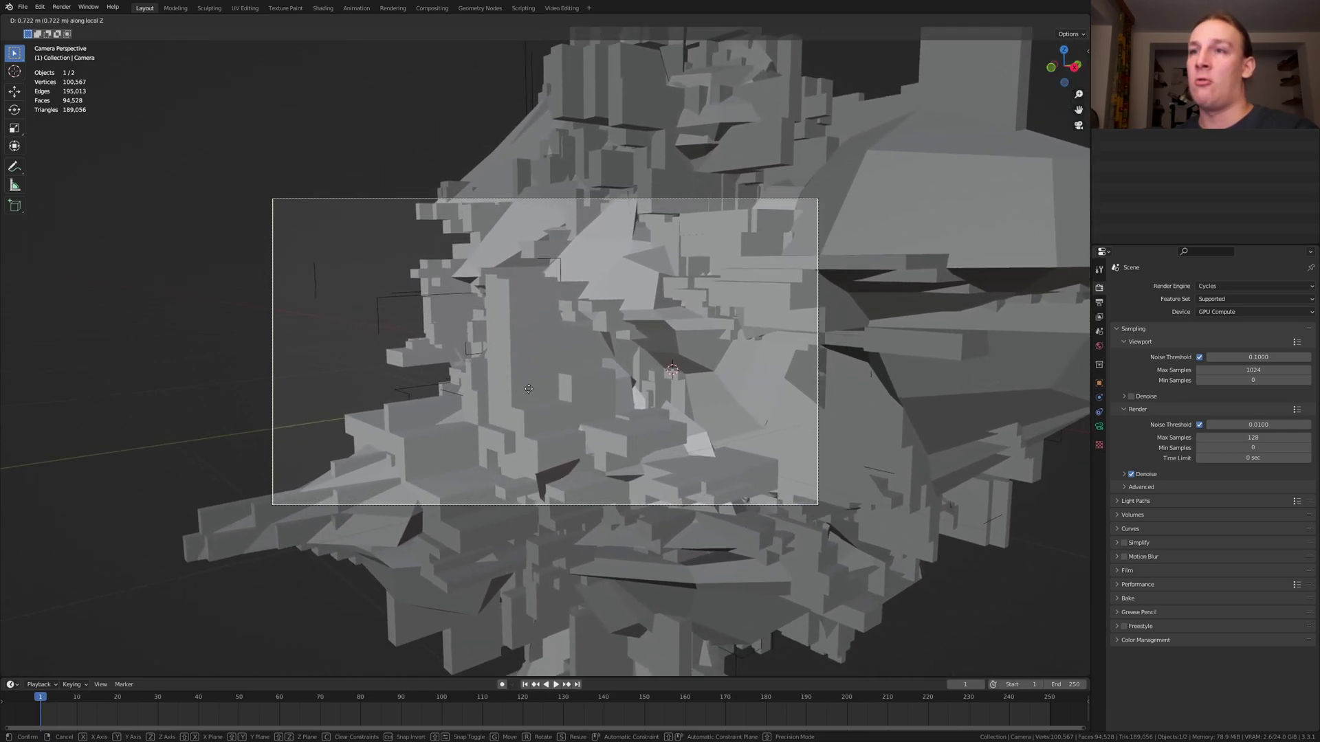
click(534, 373)
key(g)
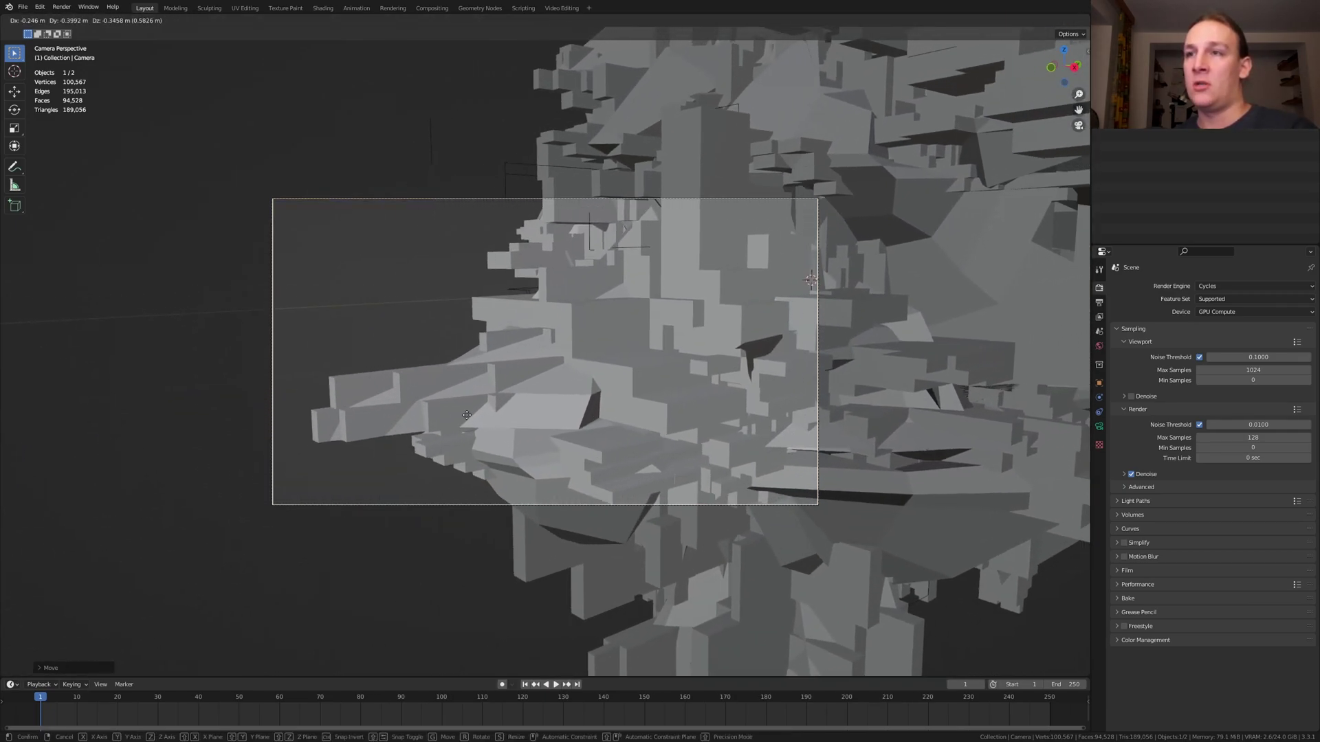
click(480, 420)
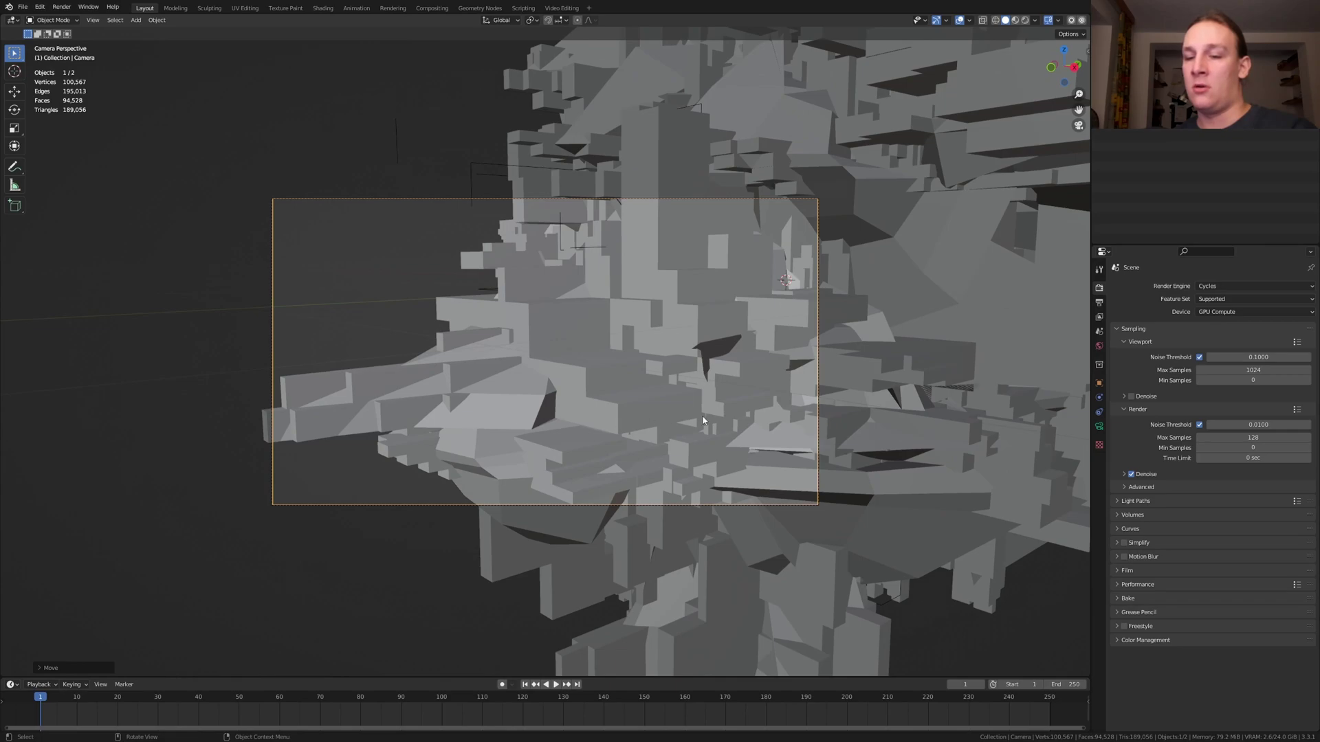
key(g)
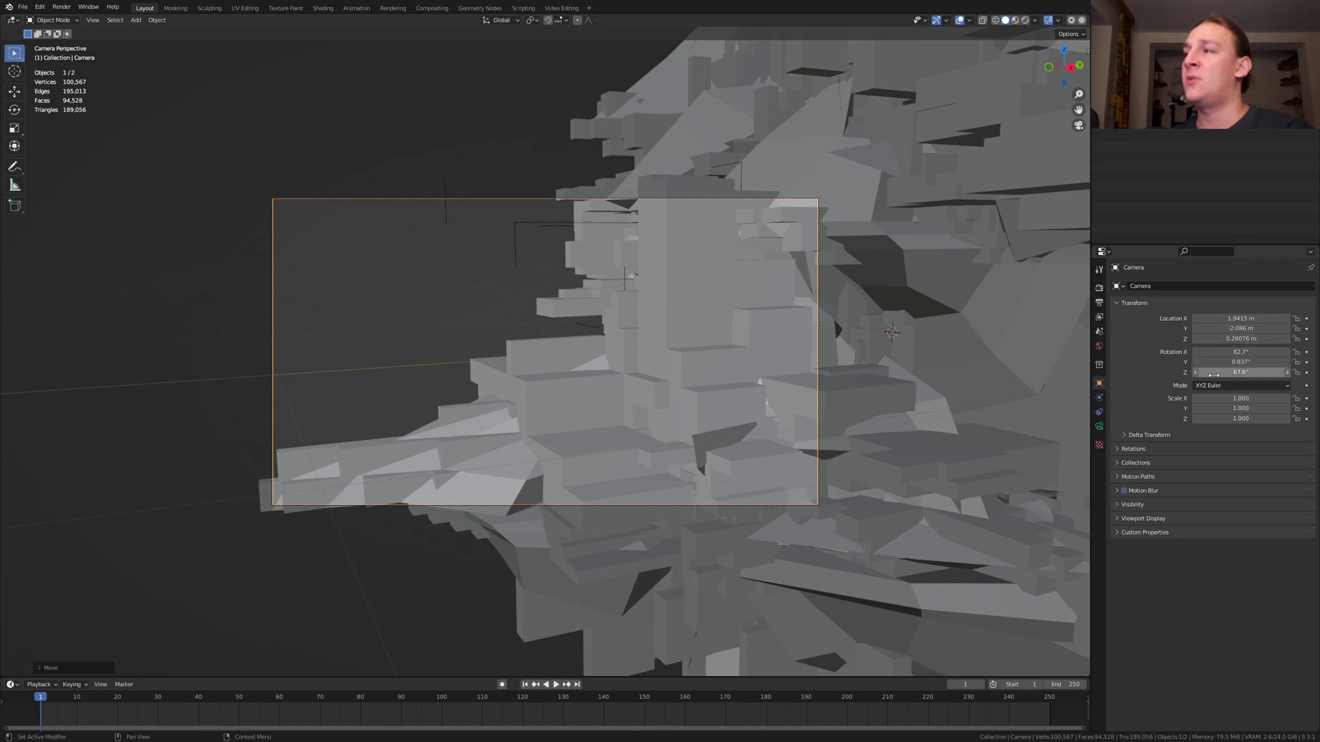
- Set the Sky Texture's sun rotation to 260° with the viewport in rendered shading
click(1025, 20)
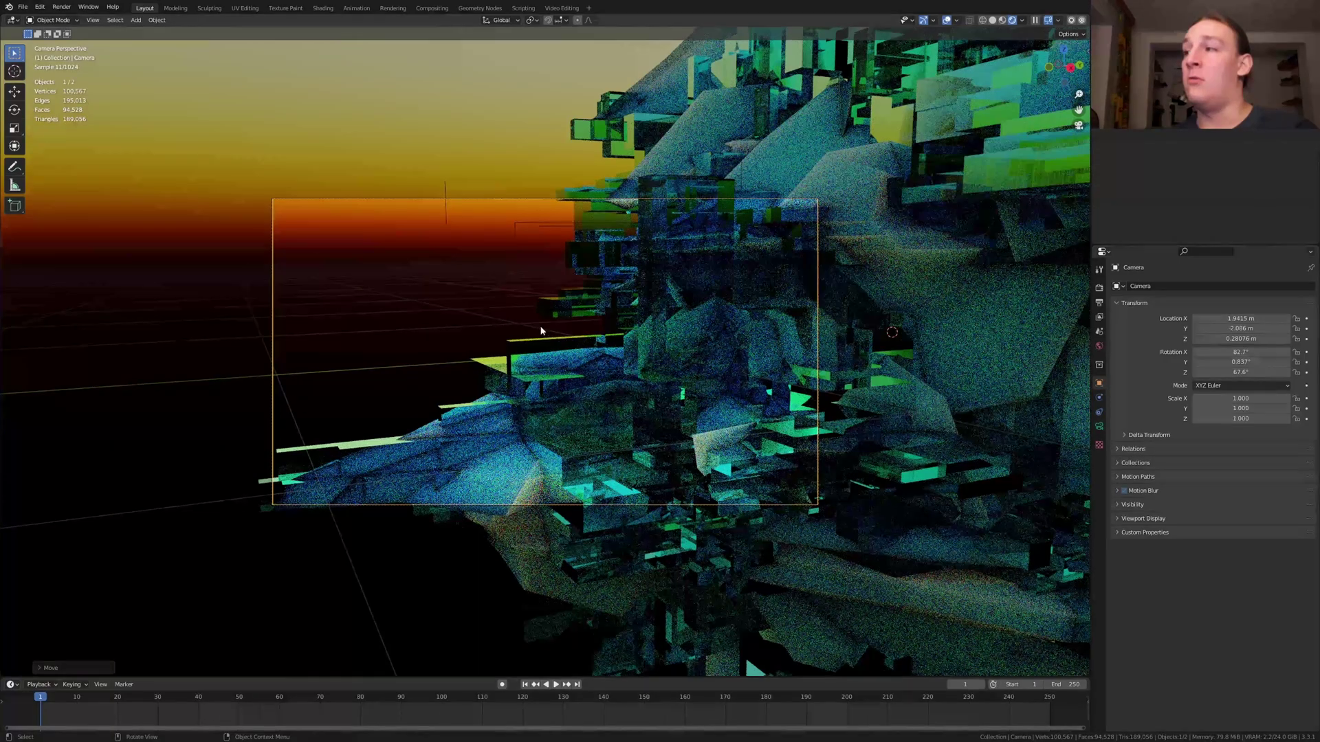
click(1099, 346)
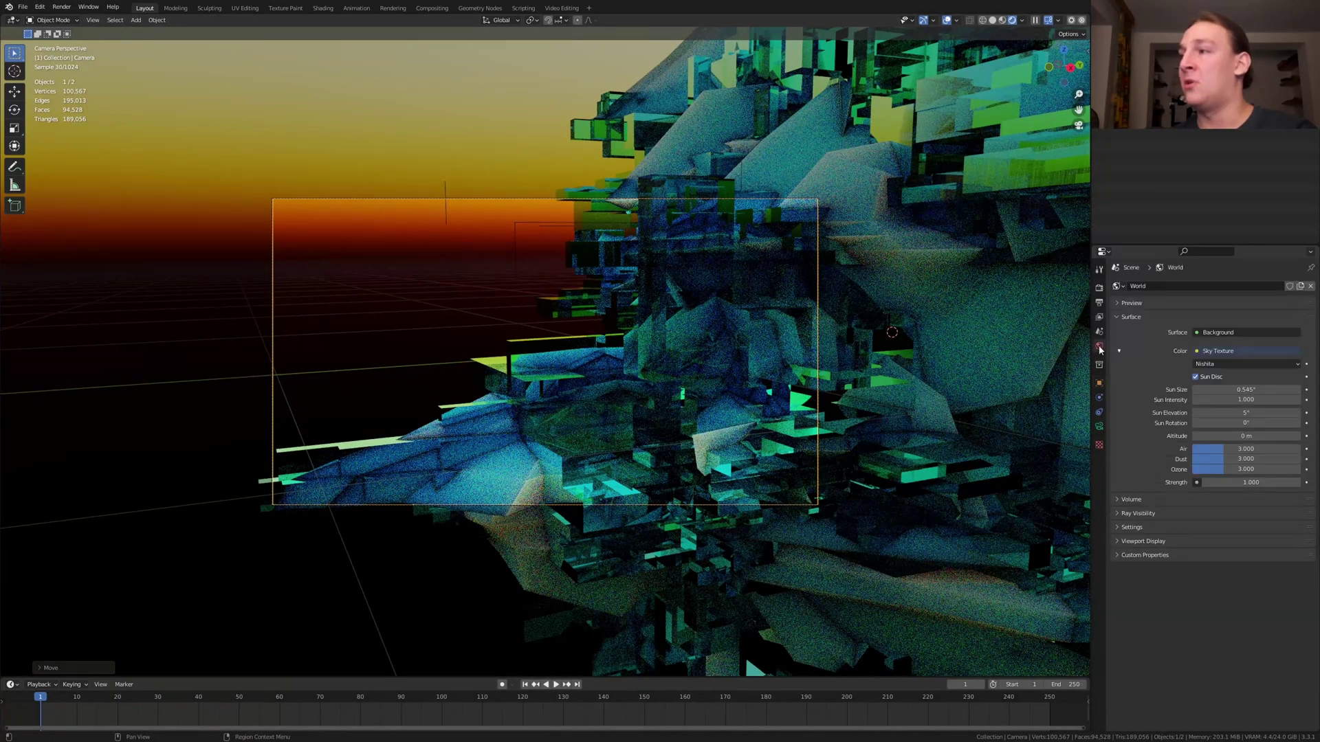
click(1247, 423)
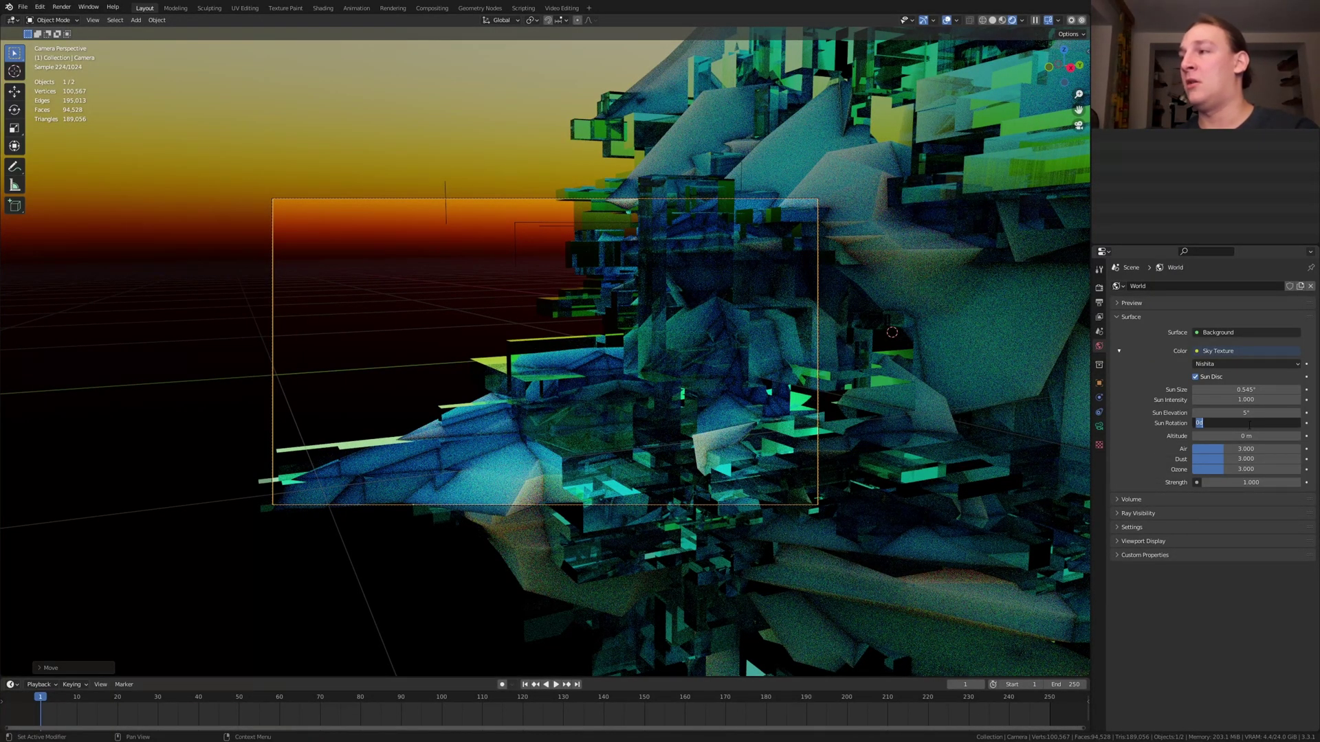
text(260)
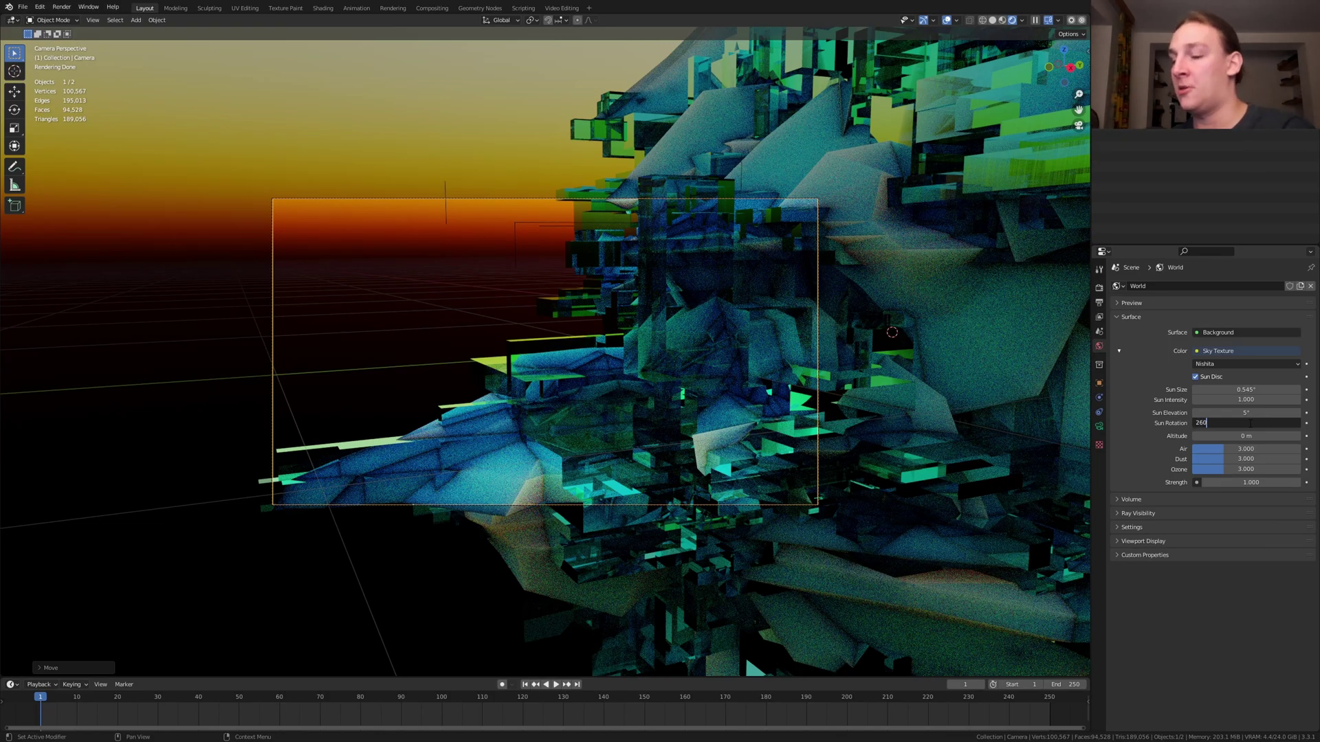
key(Return)
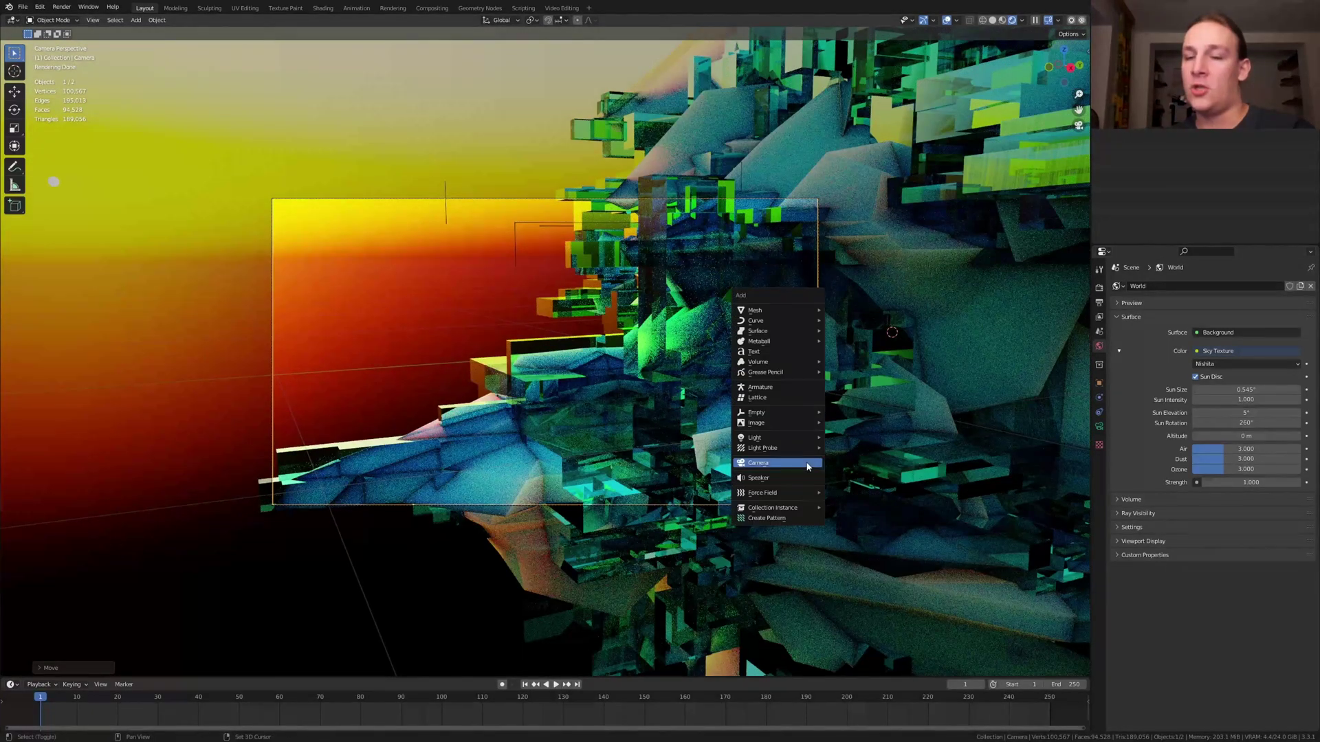
- Add a Plain Axes empty to the scene
key(shift+a)
mouse_move(790, 420)
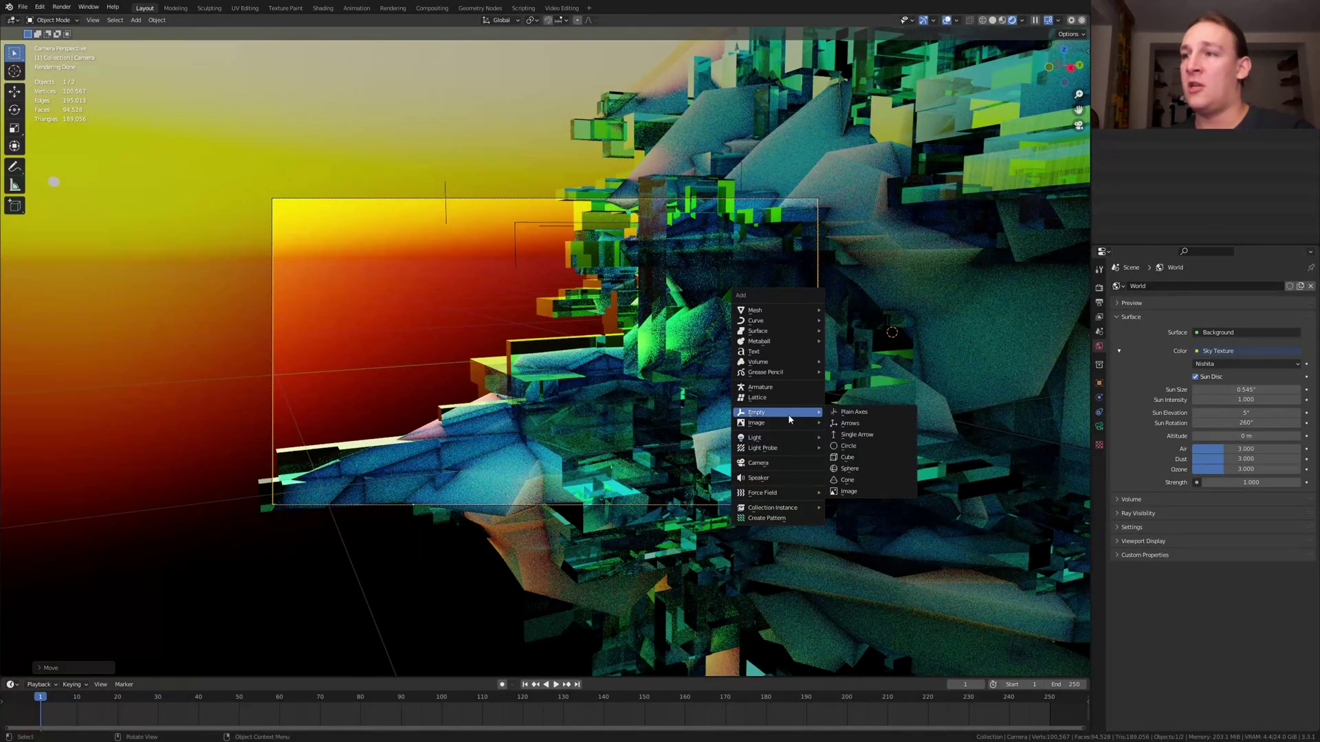
click(852, 412)
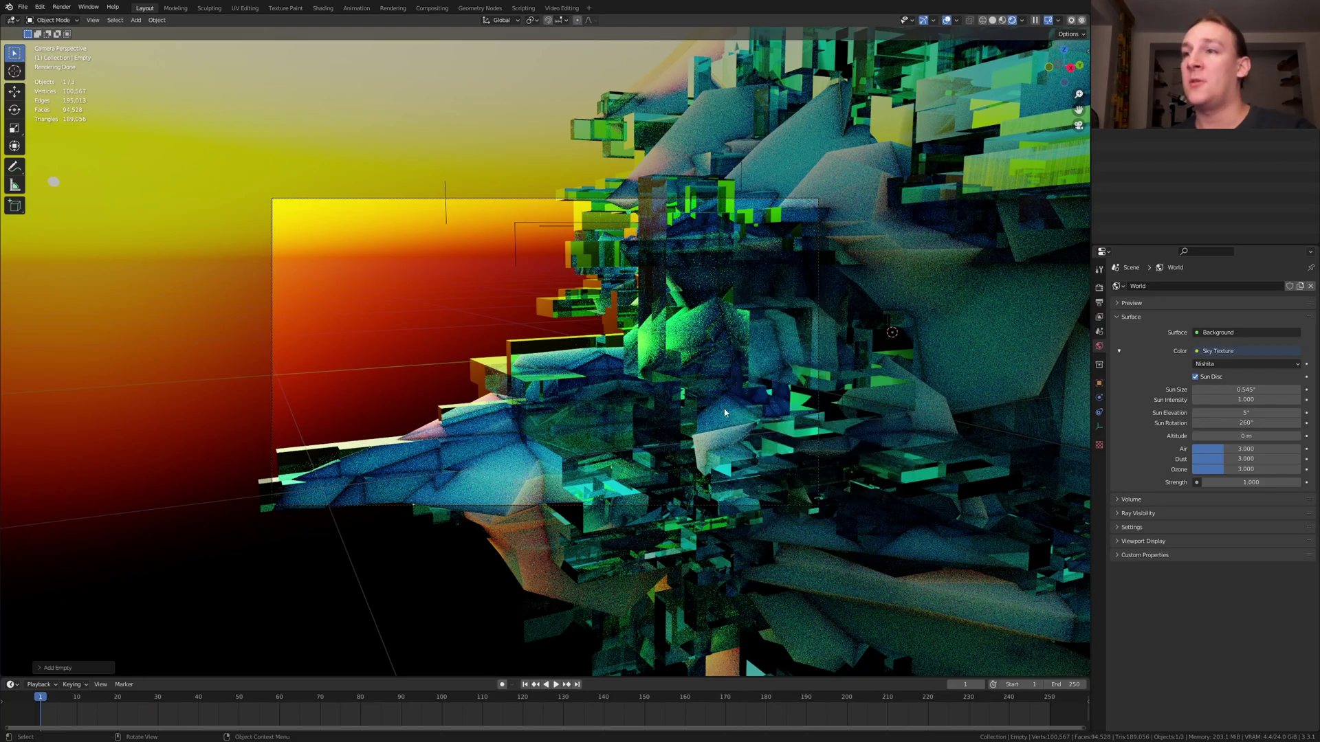
- Enable snapping with Face Project and move the empty onto the block corner near the middle of the camera frame
click(550, 21)
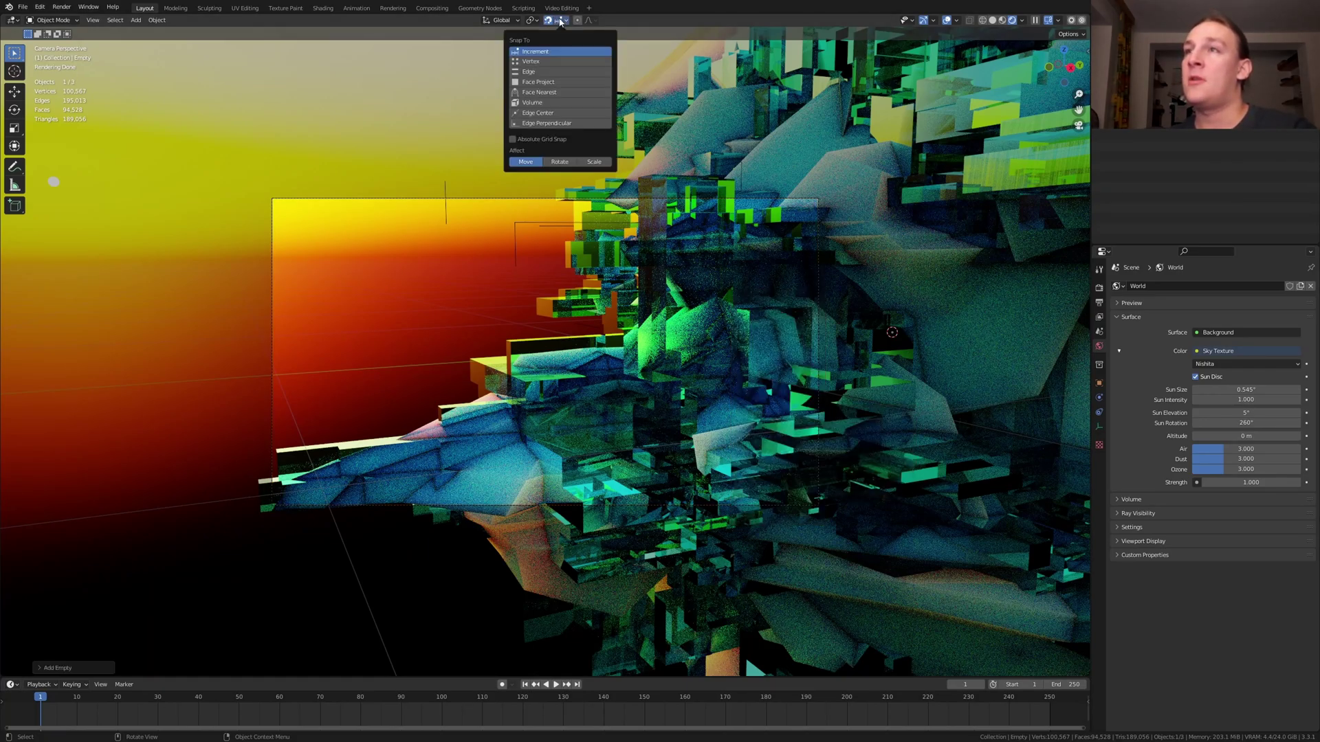
click(566, 20)
click(565, 83)
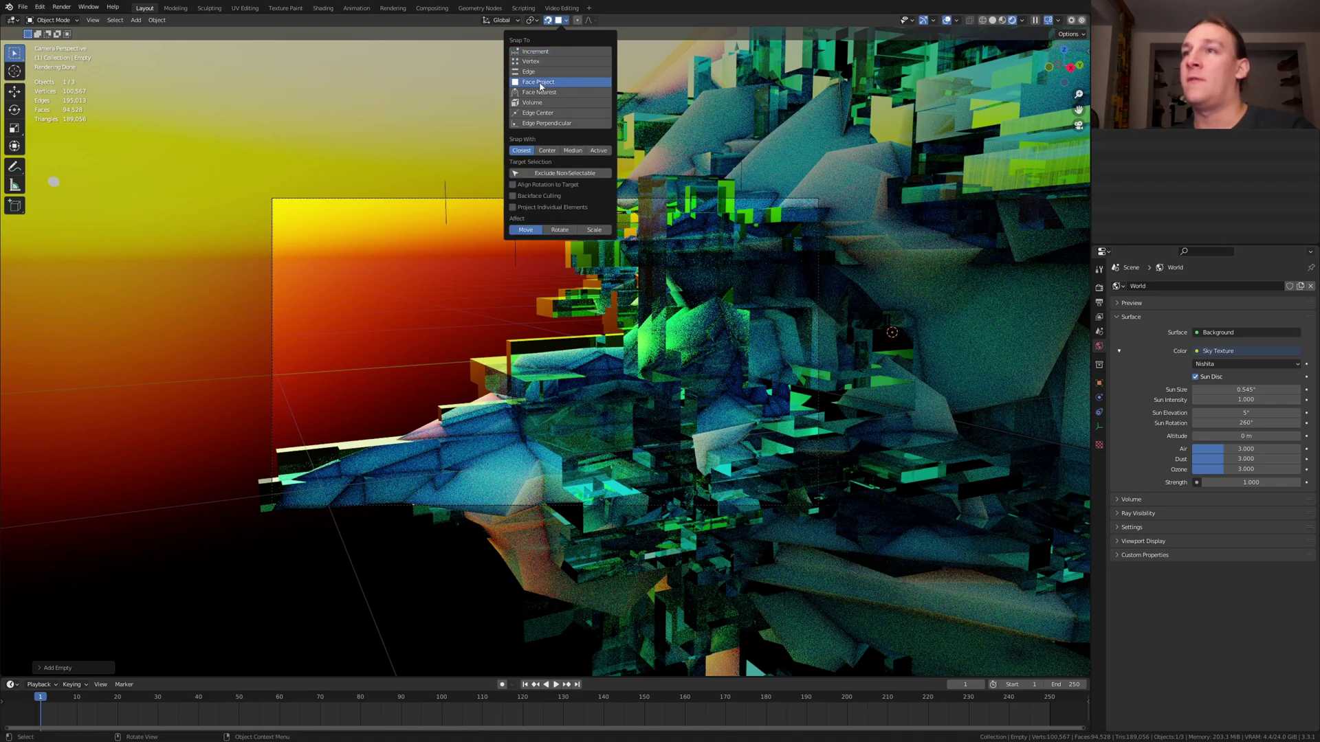
key(g)
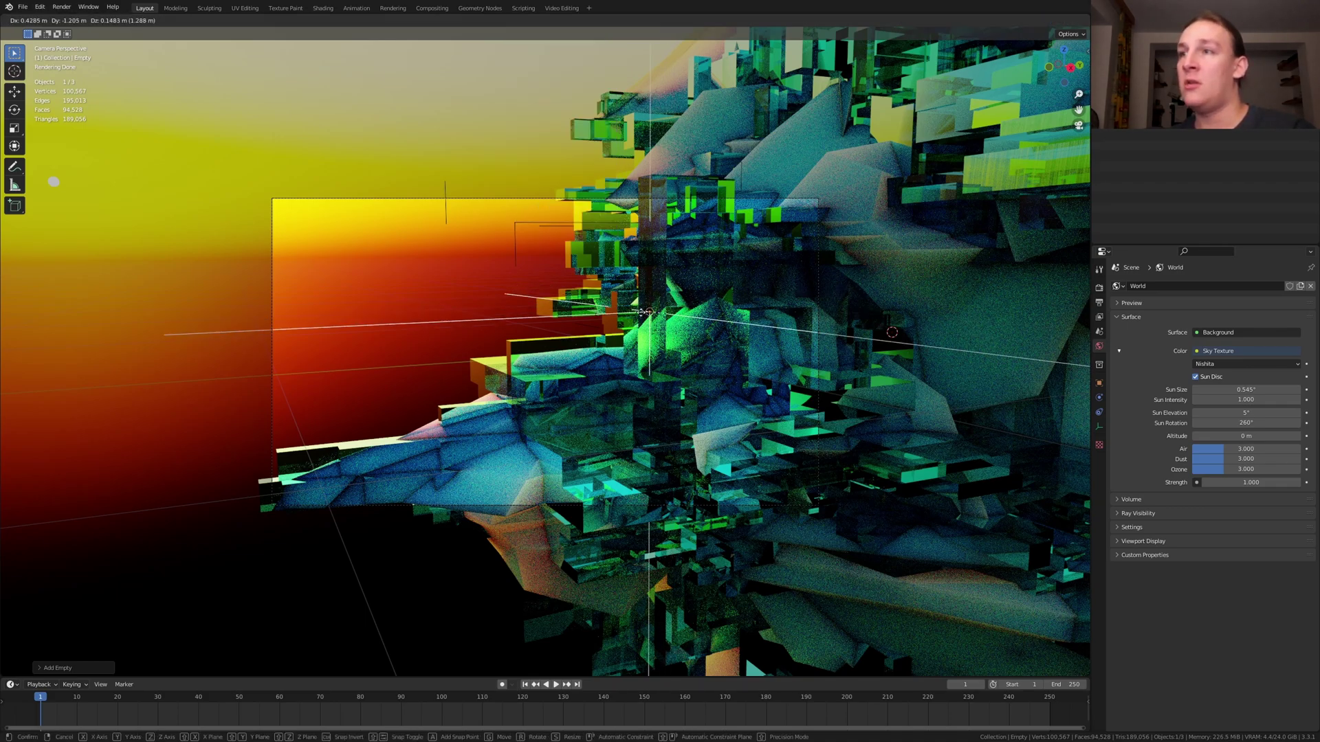
click(514, 346)
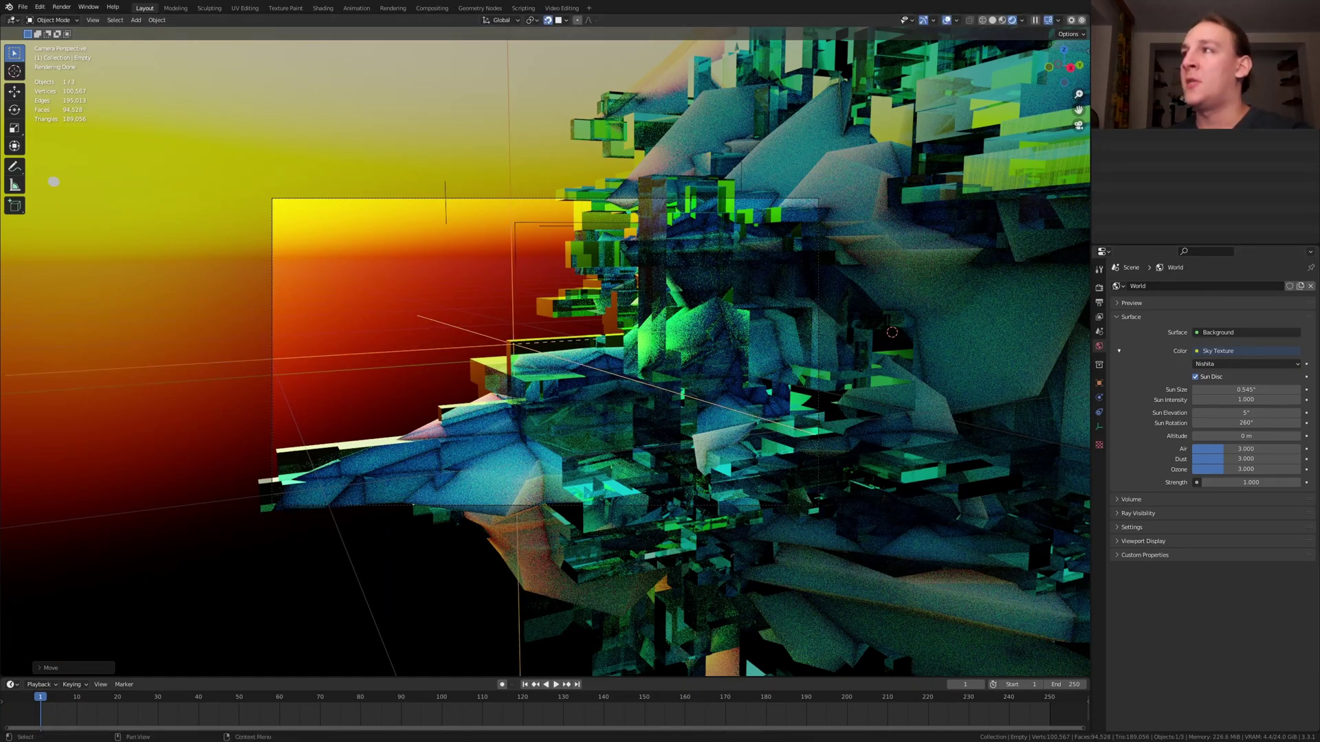
- Enable the camera's depth of field with Empty as focus object, an F-Stop of 0.5 and 16 aperture blades
click(1138, 54)
click(1099, 426)
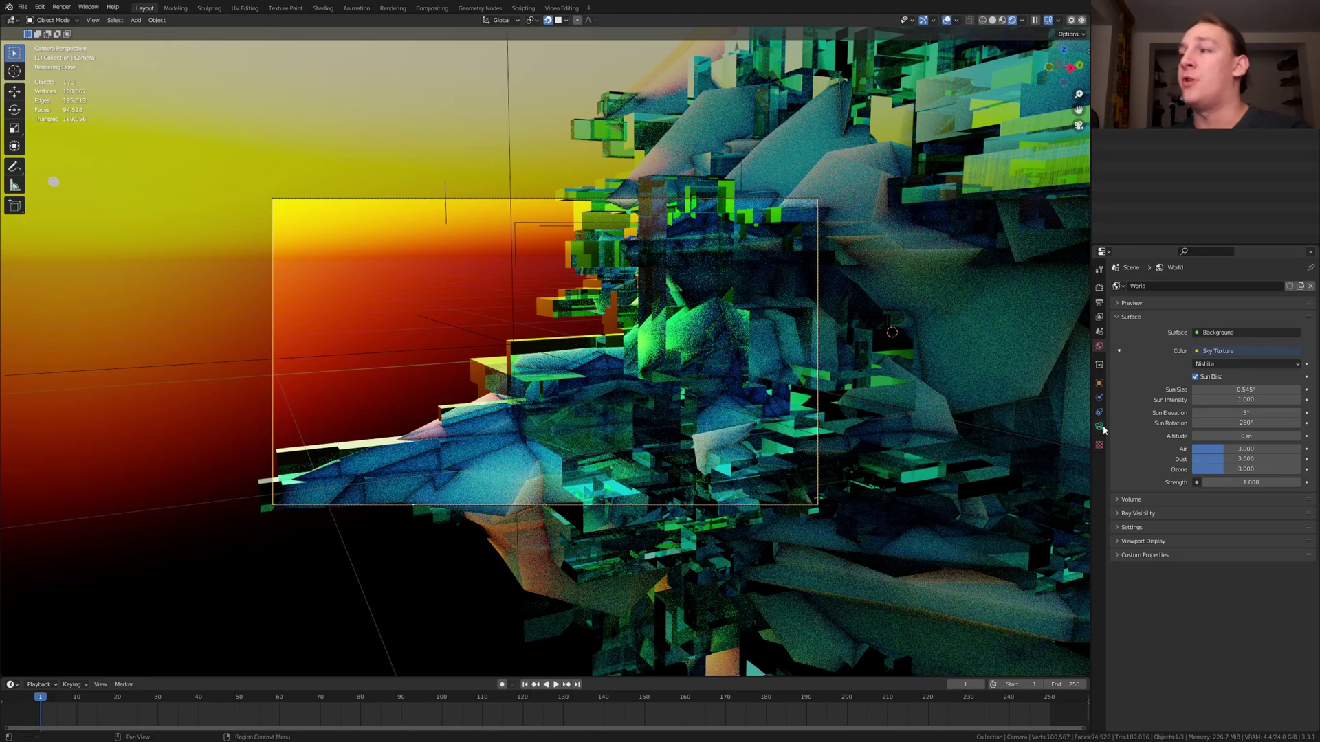
click(1125, 473)
click(1125, 473)
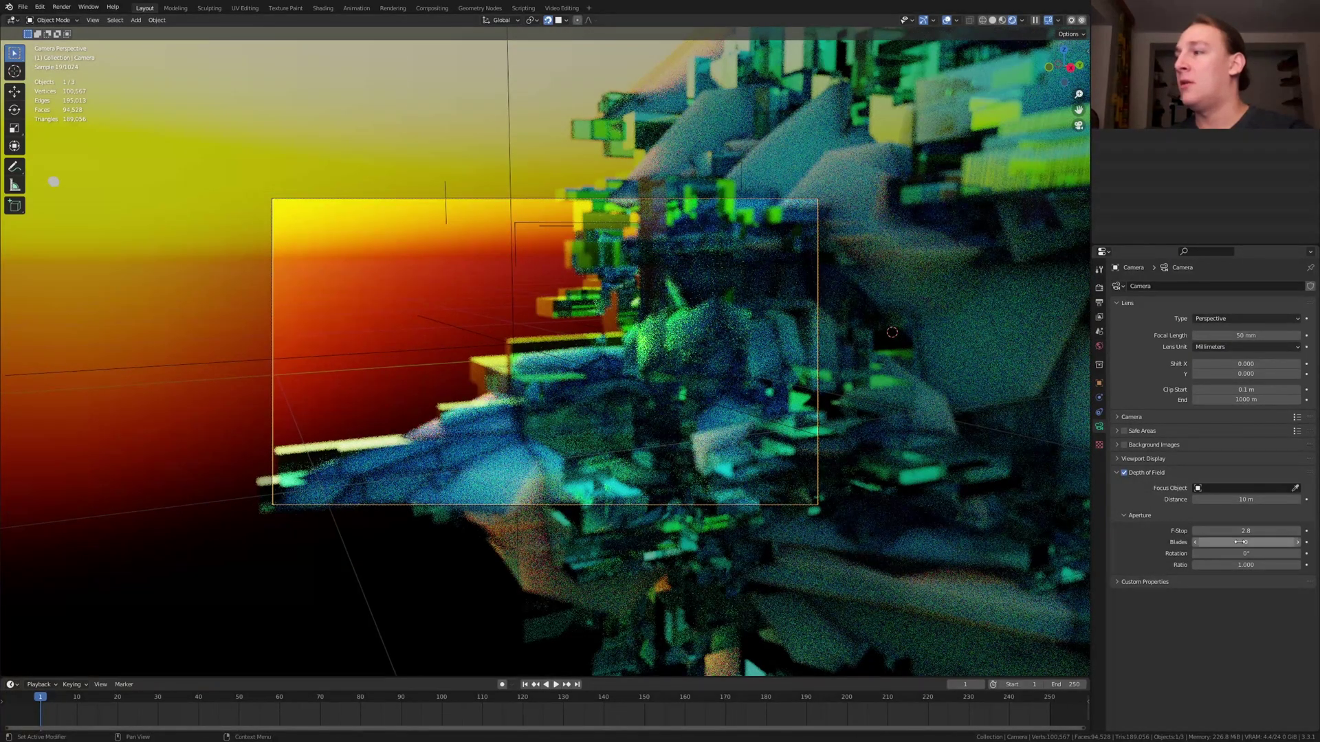
mouse_move(1246, 542)
mouse_down()
mouse_move(1307, 542)
mouse_move(1258, 542)
mouse_up()
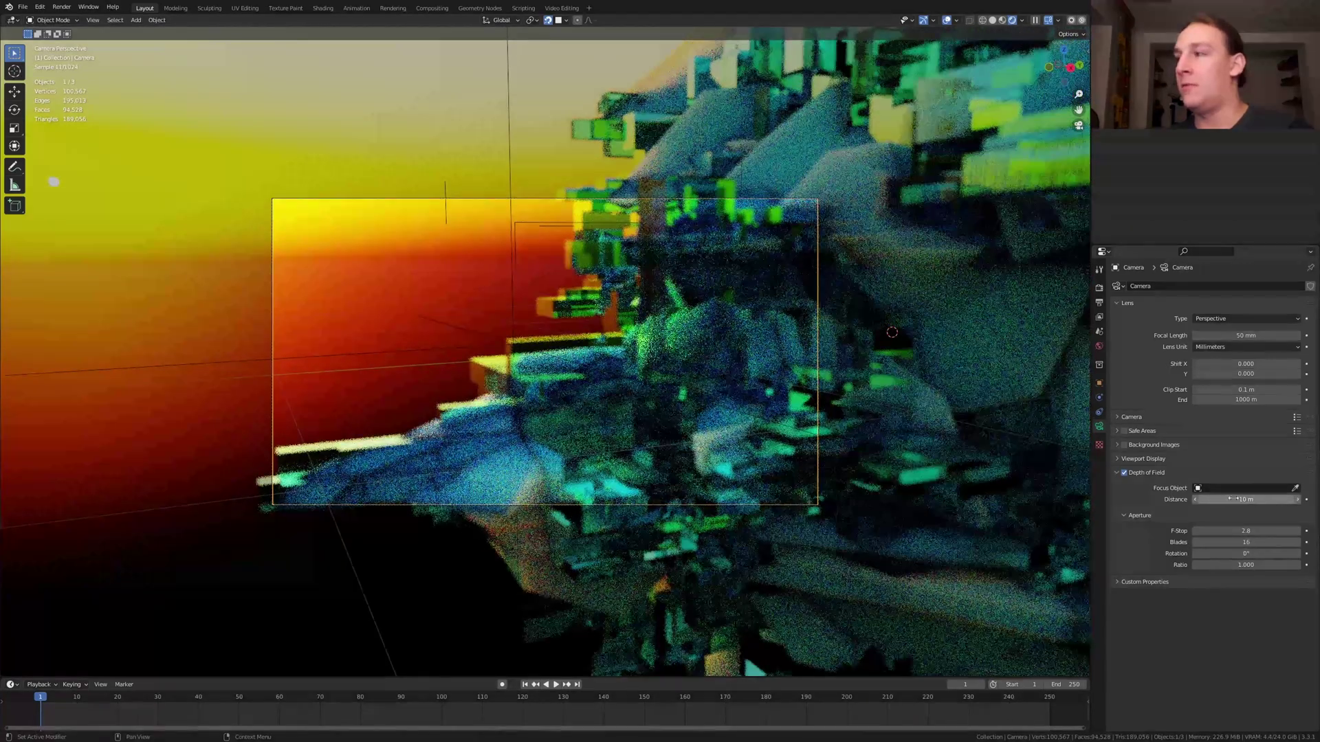
click(1238, 488)
click(1237, 519)
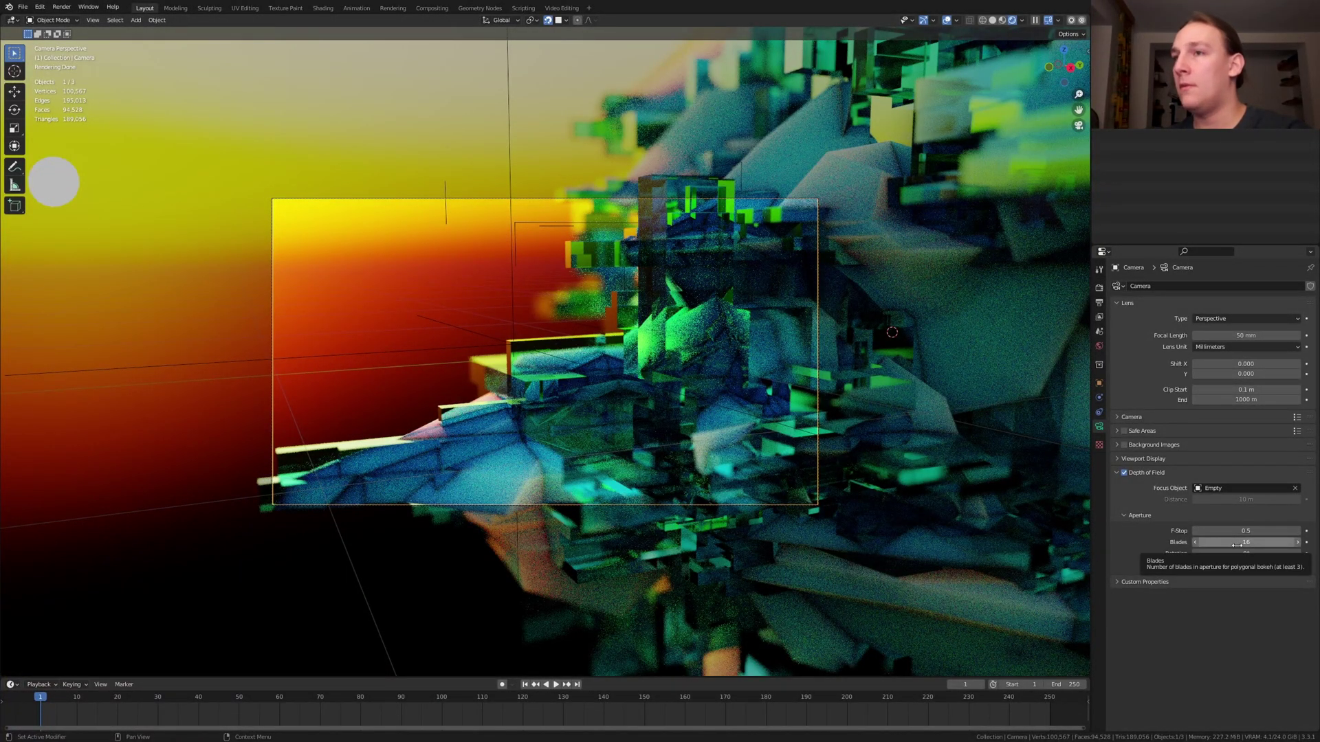
- Deselect everything, turn off render denoising and set the render's Max Samples to 2560
key(alt+a)
click(1100, 288)
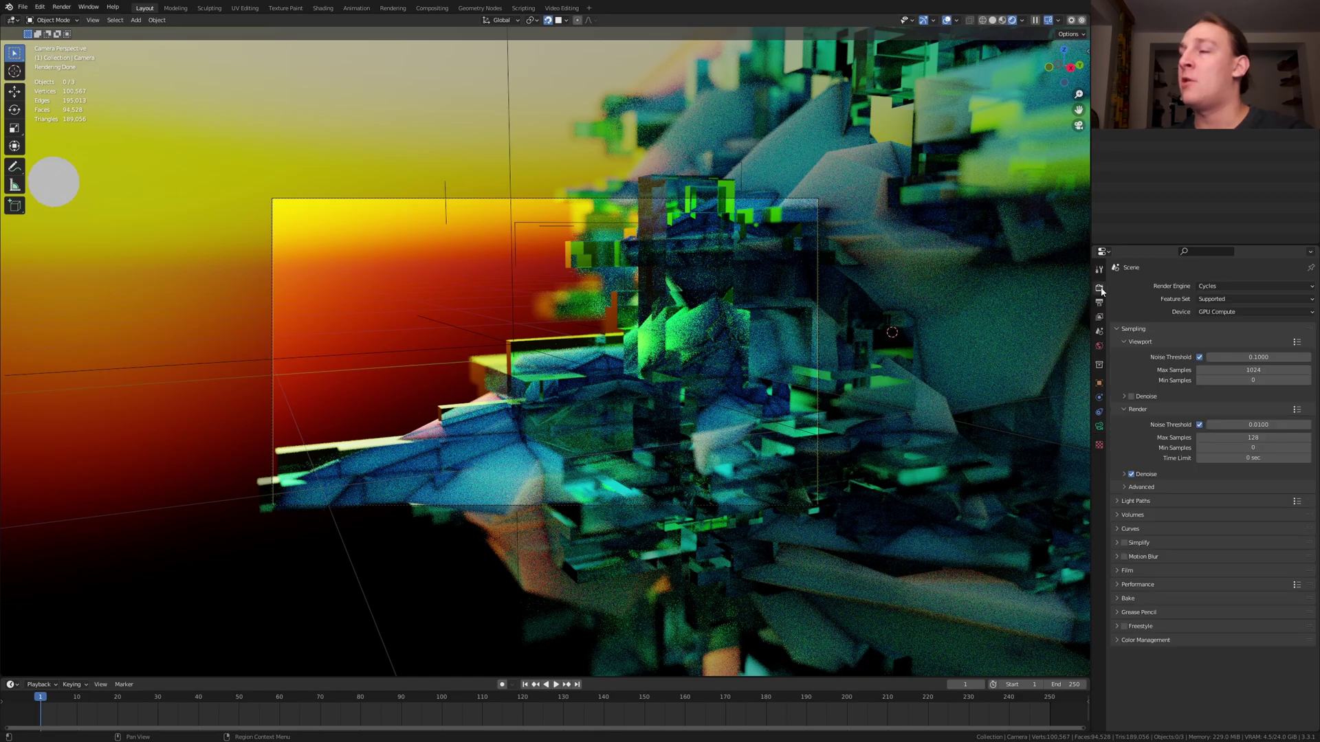
click(1131, 474)
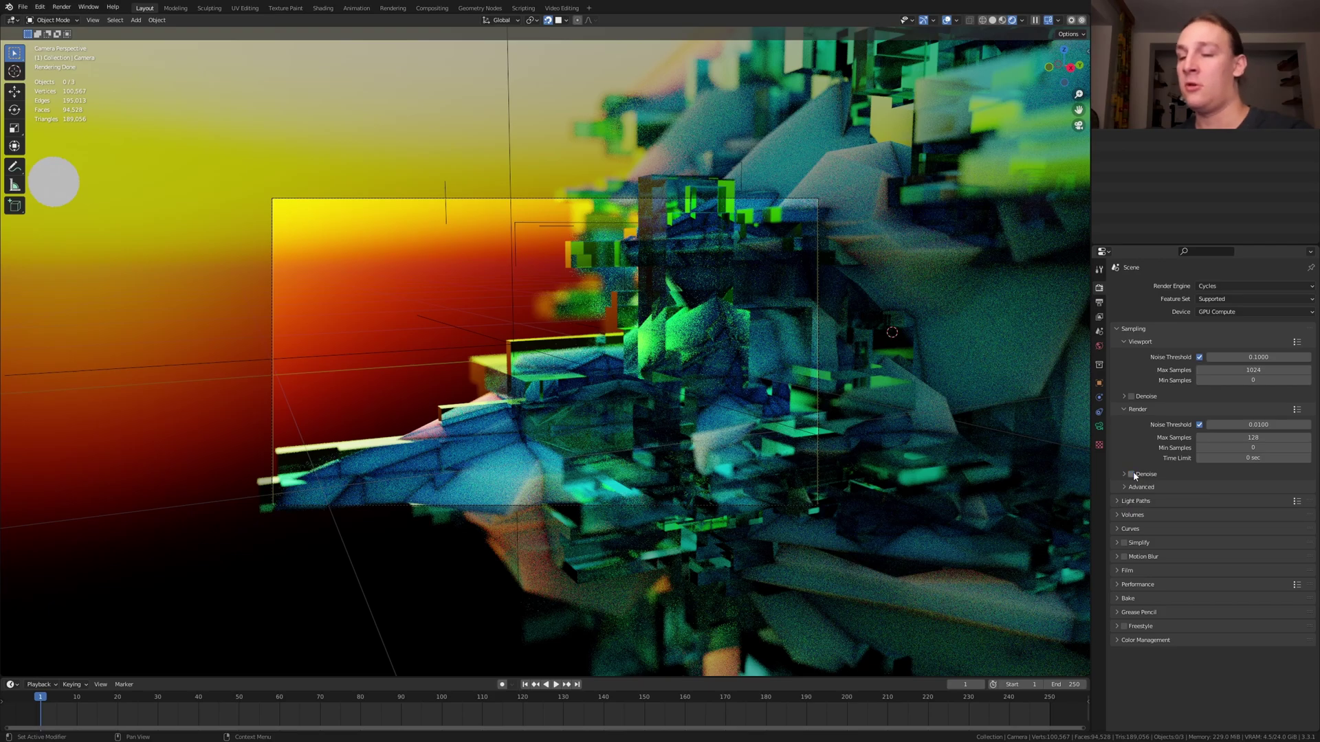
double_click(1226, 437)
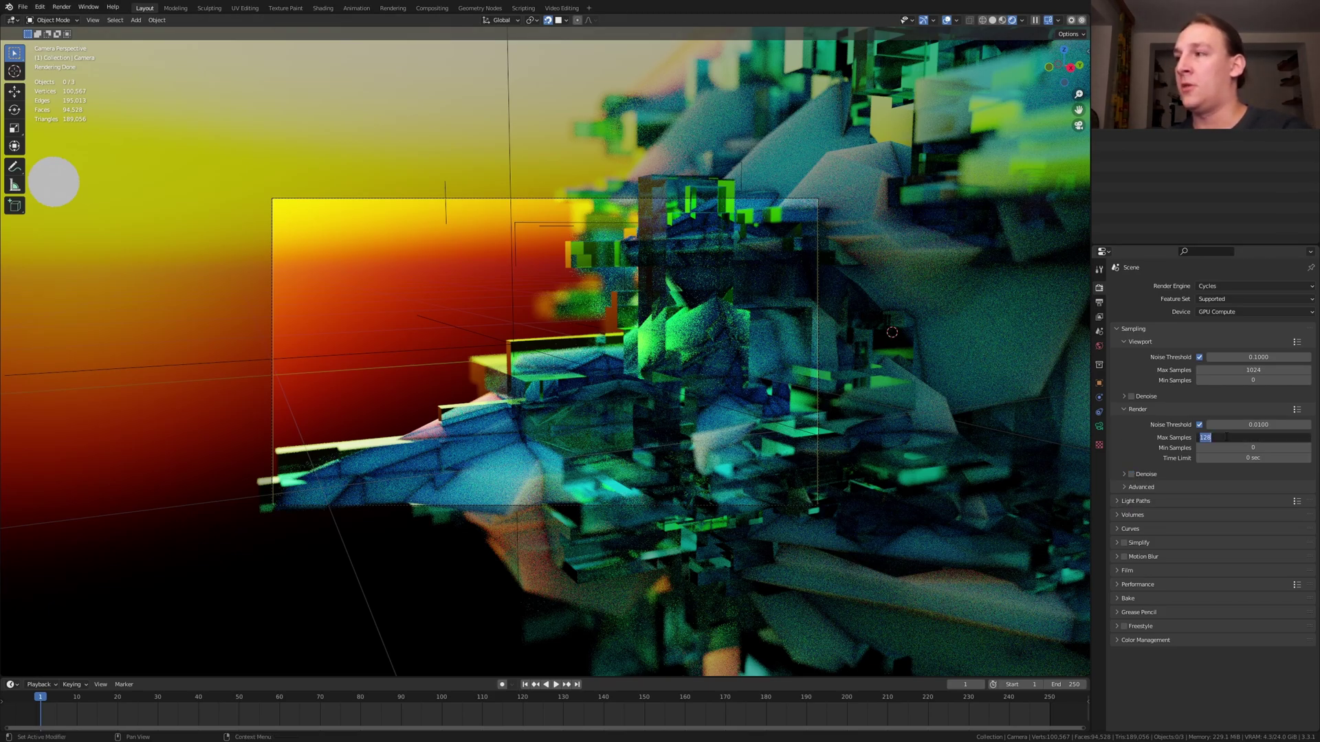
text(256)
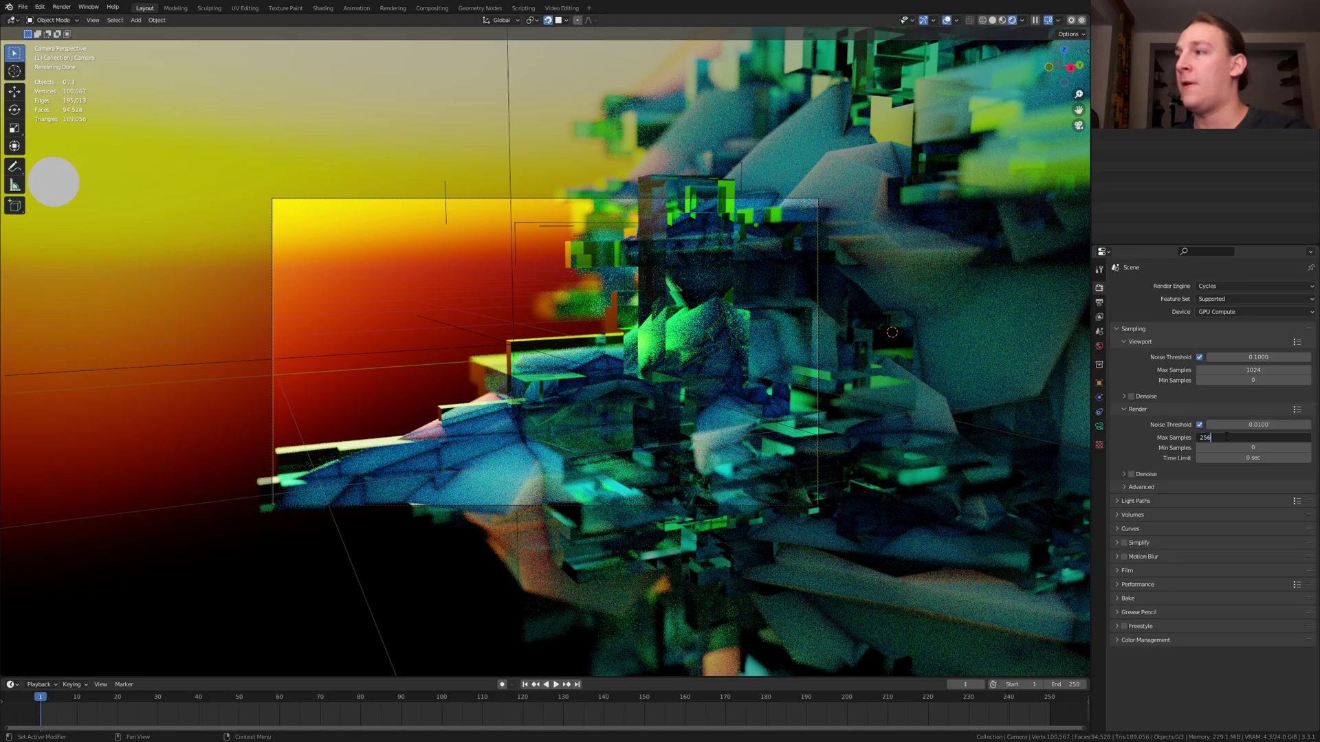
text(0)
key(Return)
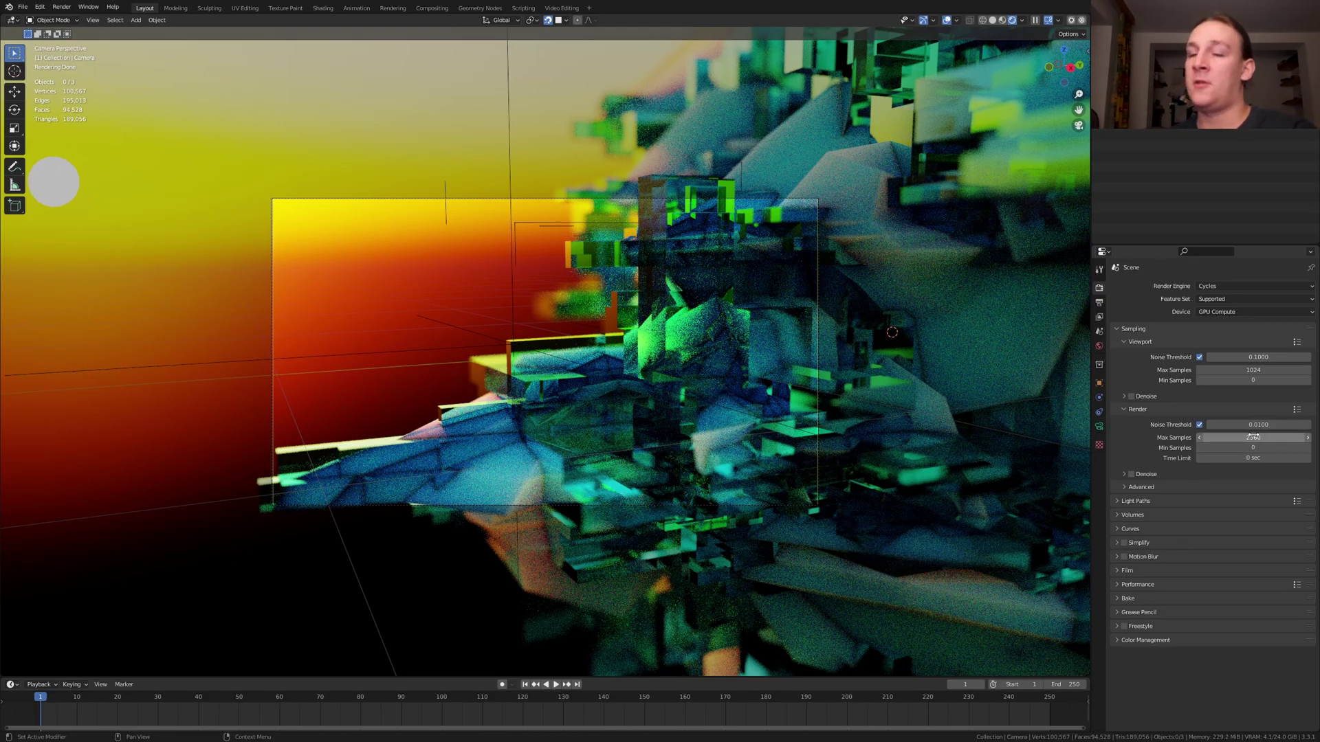
double_click(1137, 470)
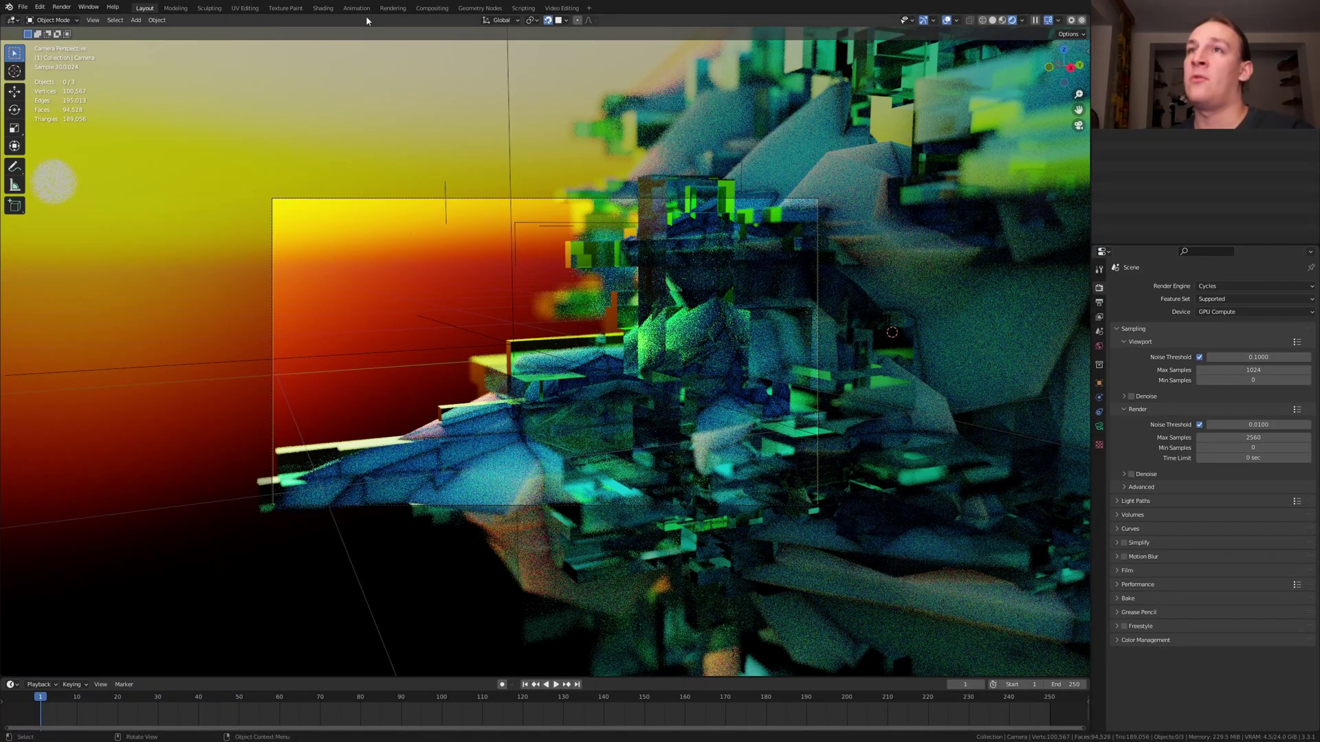
- Enable Use Nodes in the compositor, and switch render denoising on and off again to compare the Render Layers outputs
click(427, 8)
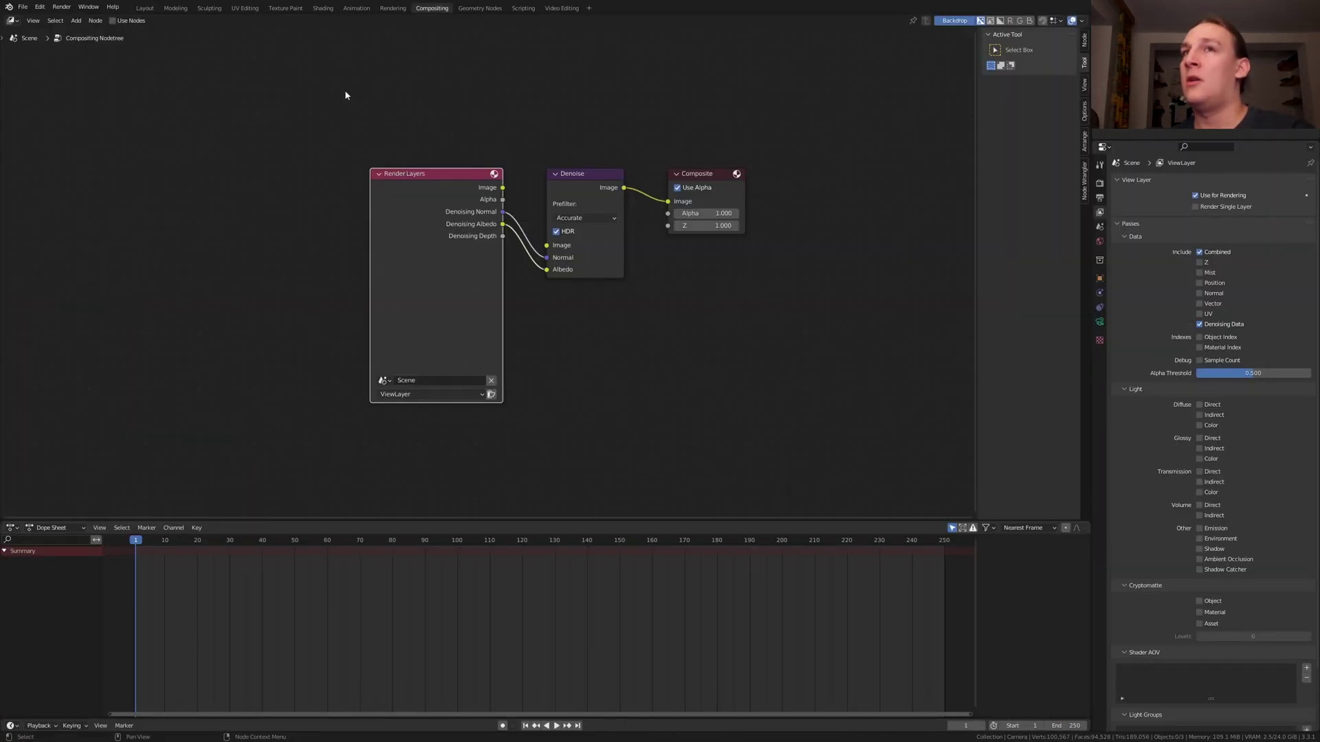
click(116, 24)
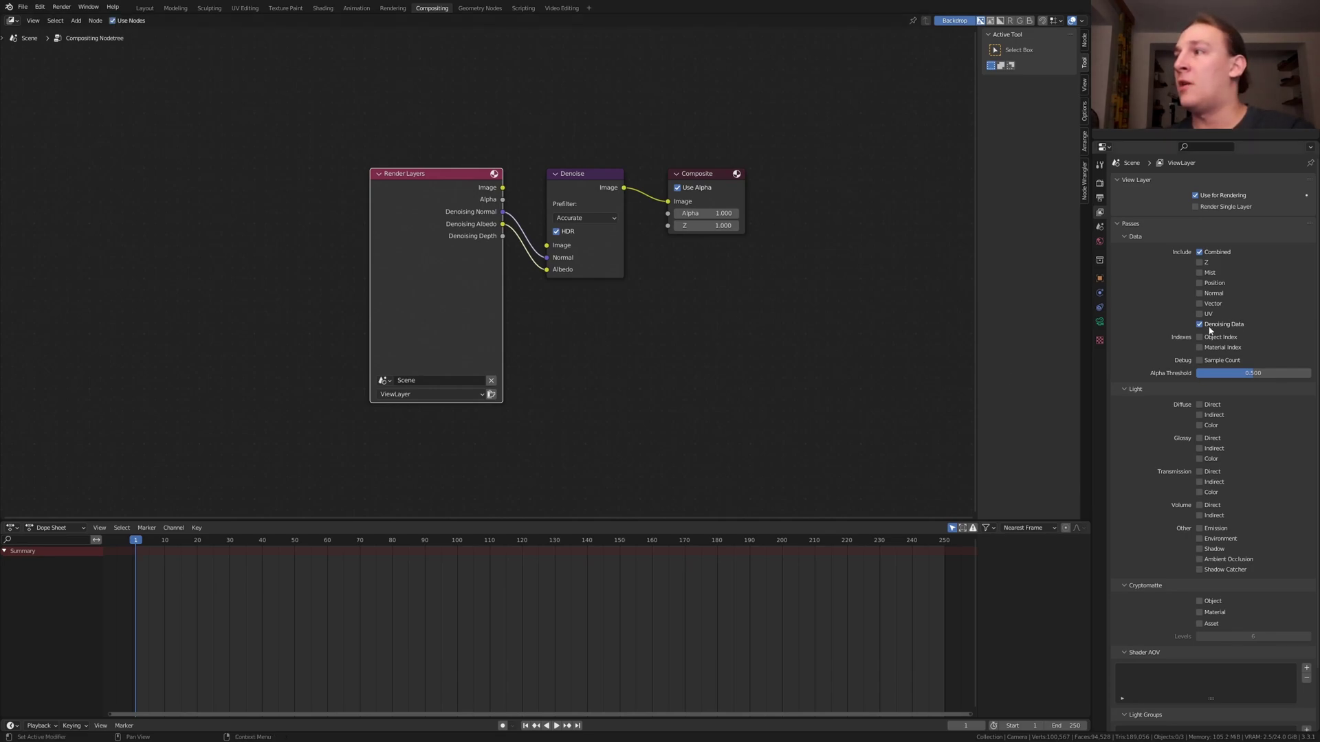
click(1100, 183)
click(1131, 370)
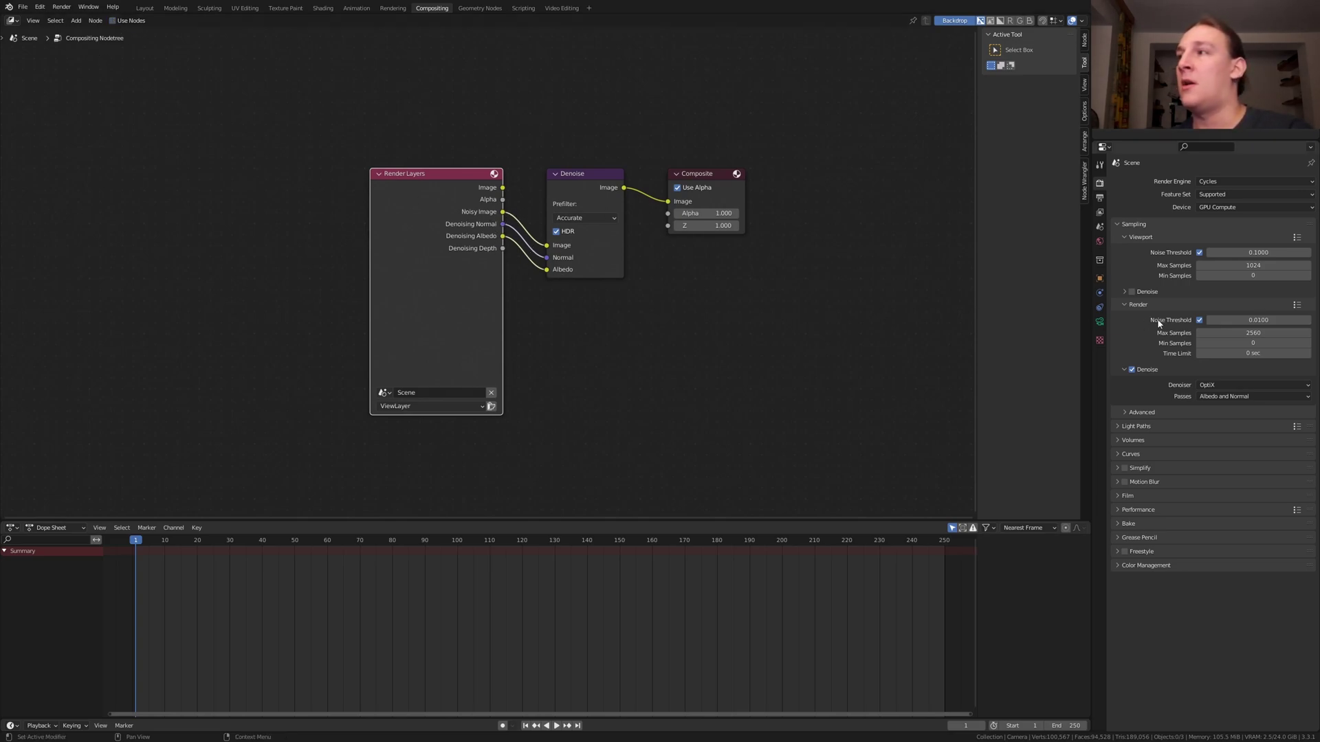
click(1133, 370)
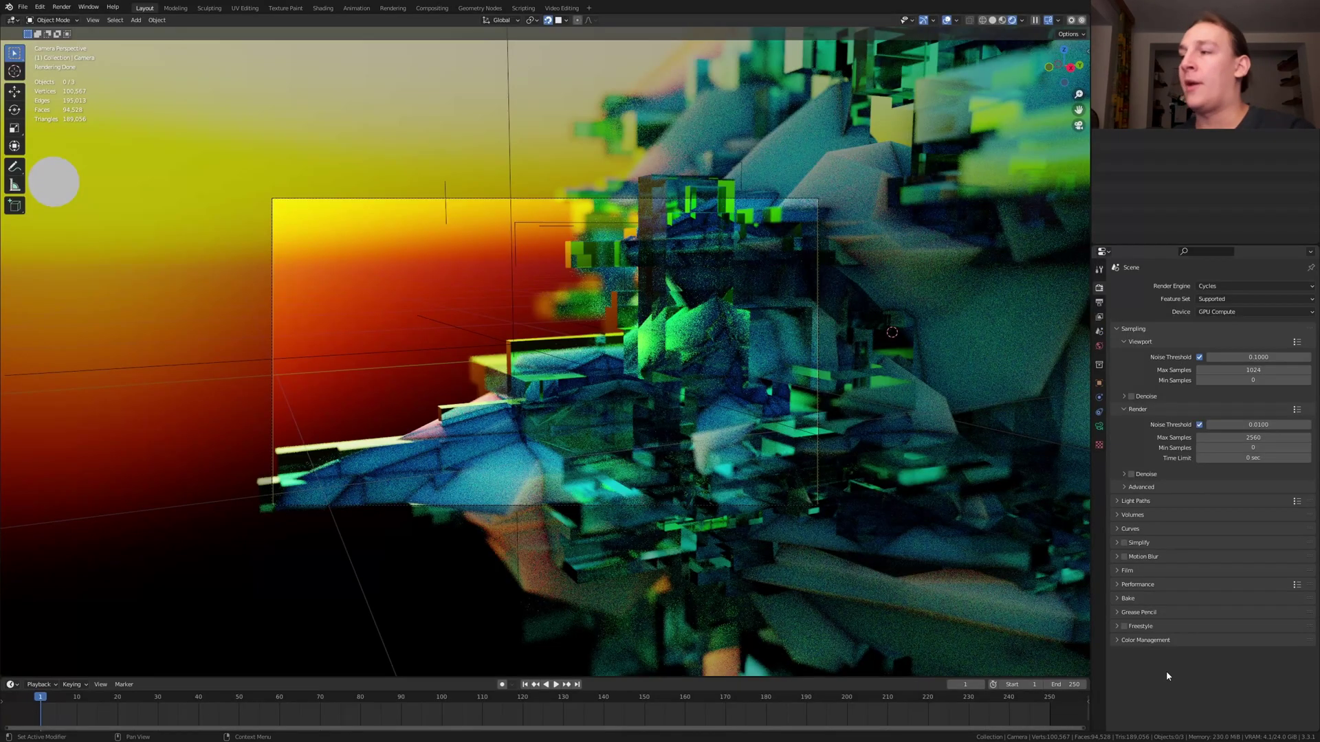
- Check the Look in the Color Management settings, return the viewport to solid shading and save the file
click(1162, 642)
scroll(1177, 654, down, 1)
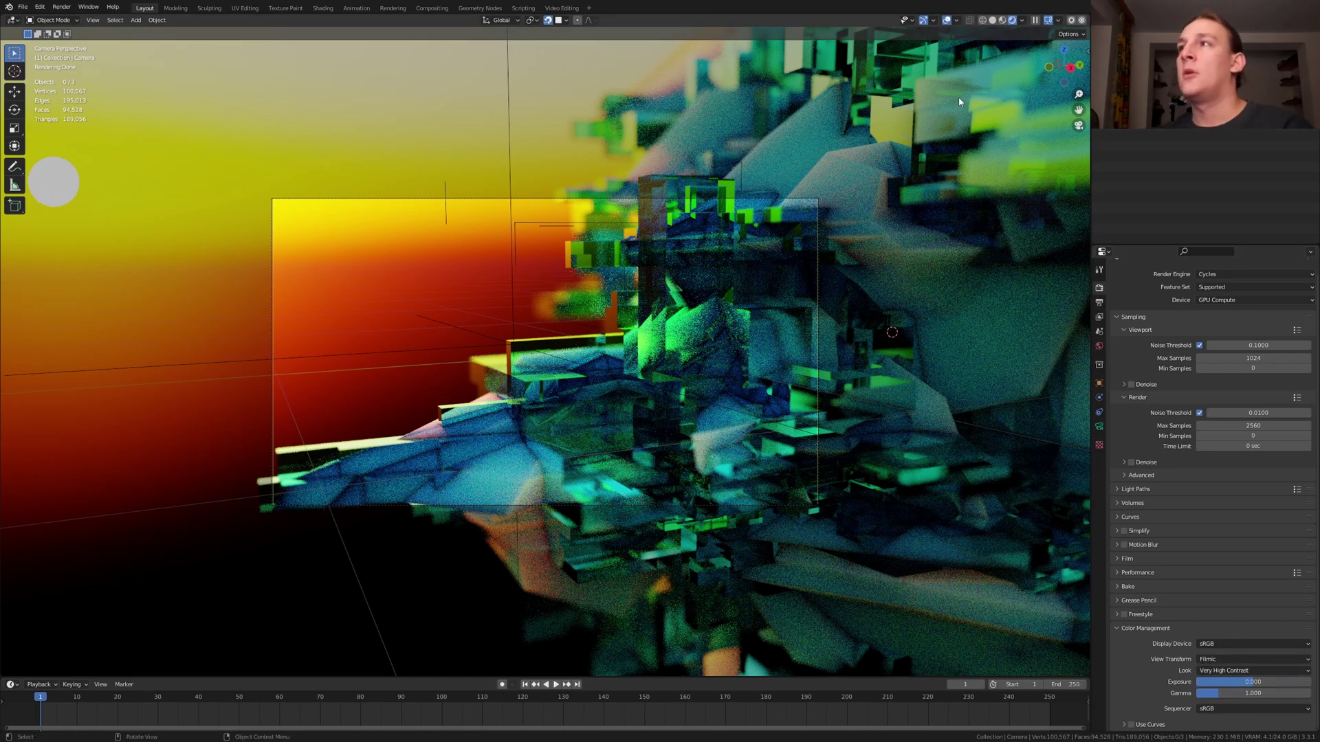
click(992, 20)
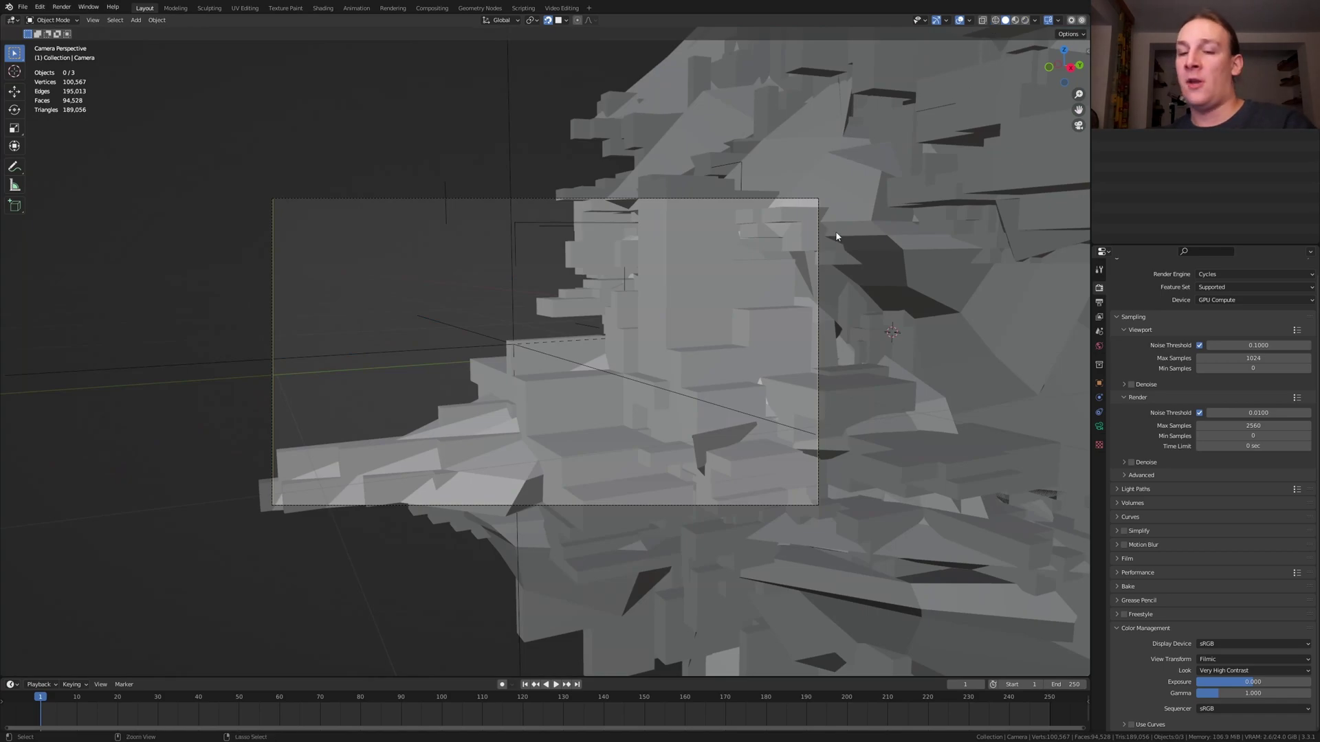
key(ctrl+s)
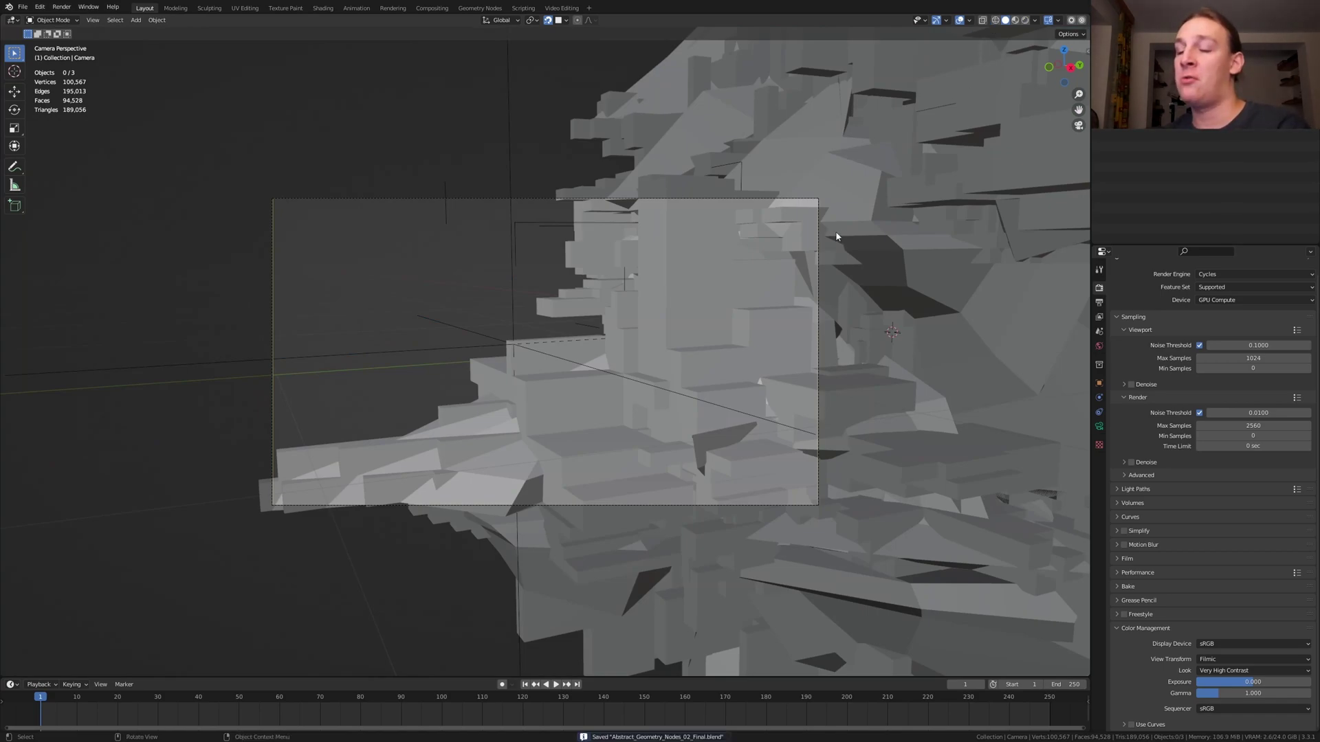